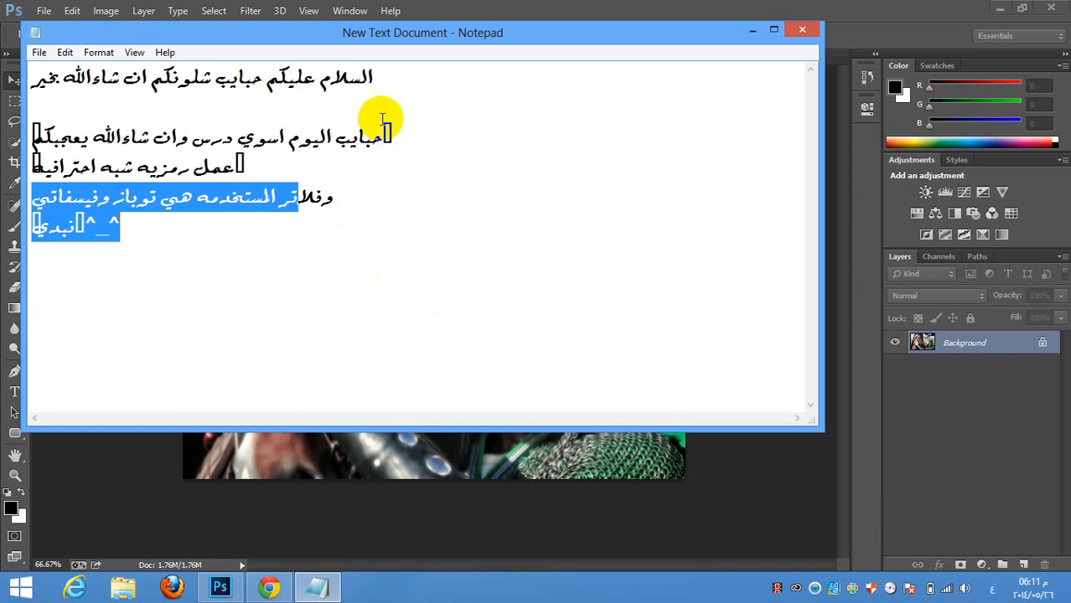
pyautogui.moveTo(394, 92); pyautogui.dragTo(372, 85)
pyautogui.moveTo(452, 147); pyautogui.dragTo(285, 170)
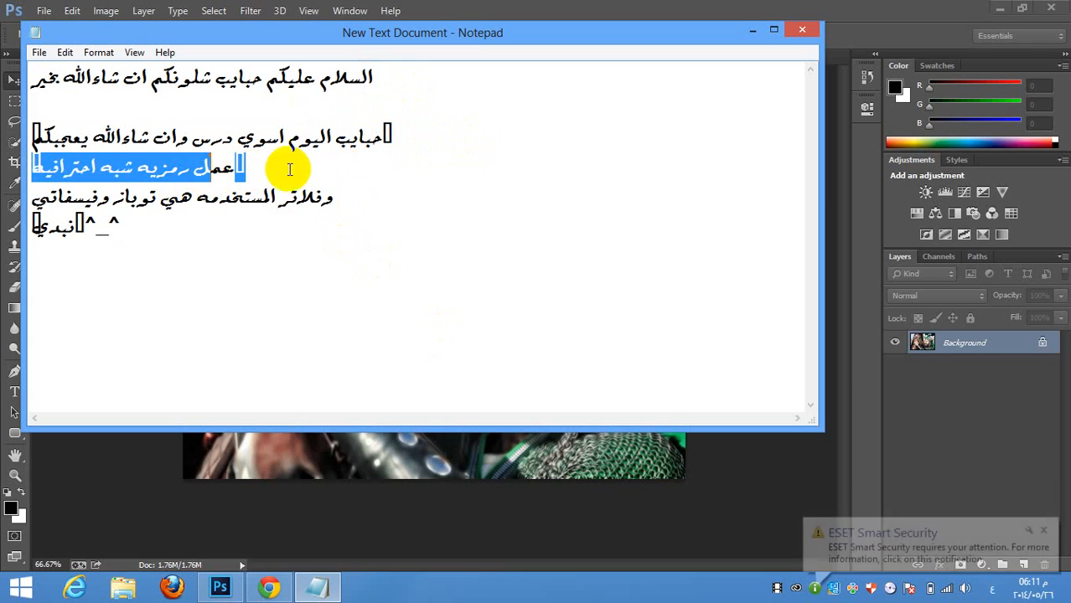
pyautogui.click(318, 173)
pyautogui.moveTo(375, 208); pyautogui.dragTo(229, 199)
# - Add the line "على بركة الله" at the end of the Notepad text and minimise the note
pyautogui.moveTo(131, 242); pyautogui.dragTo(62, 258)
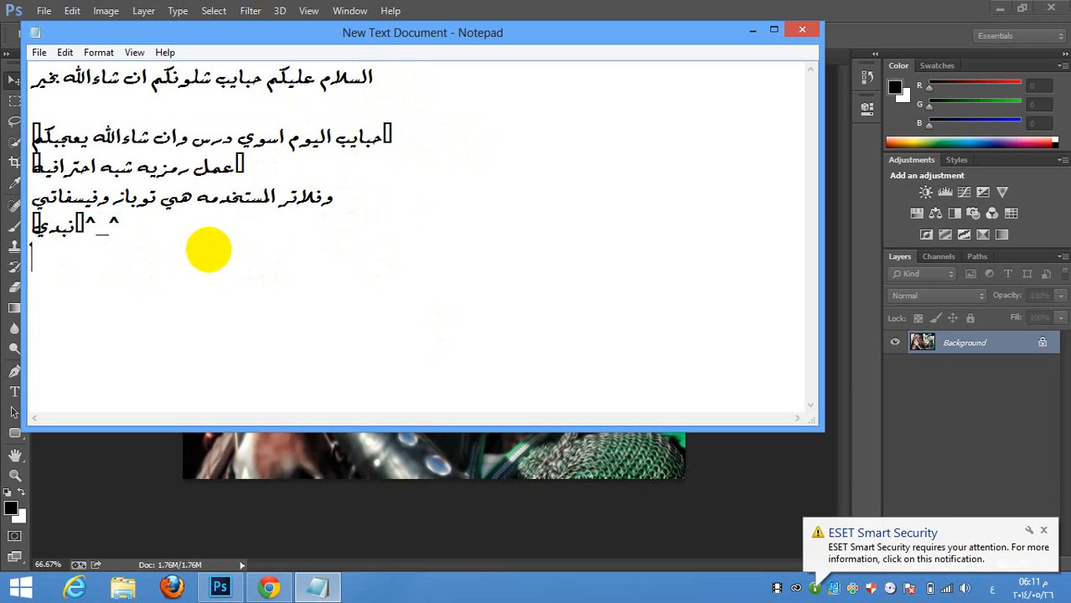
pyautogui.write('على بركه')
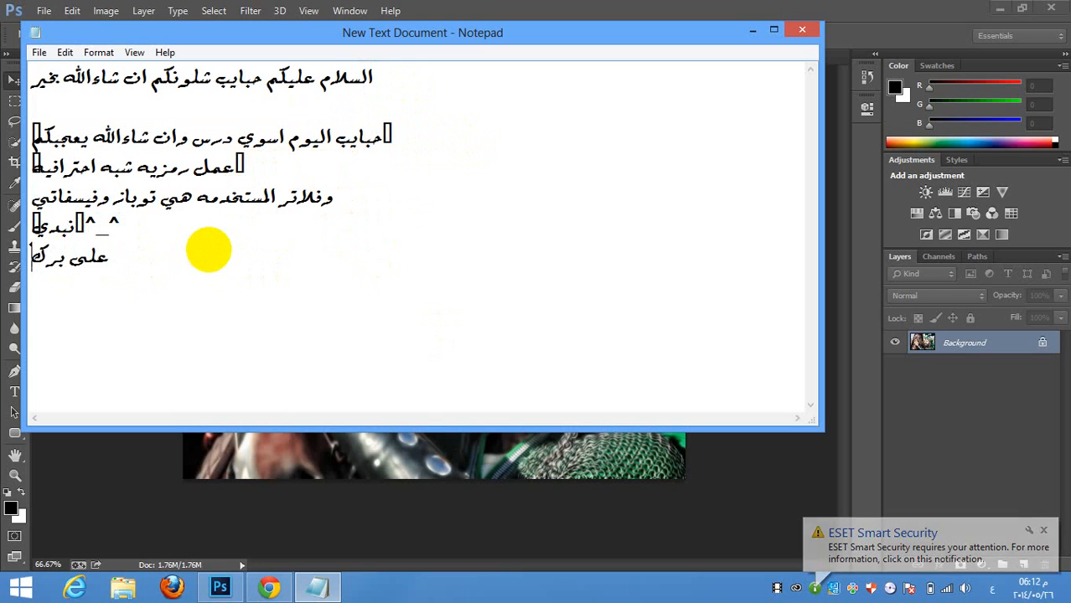
pyautogui.press('BackSpace')
pyautogui.write('ة الله')
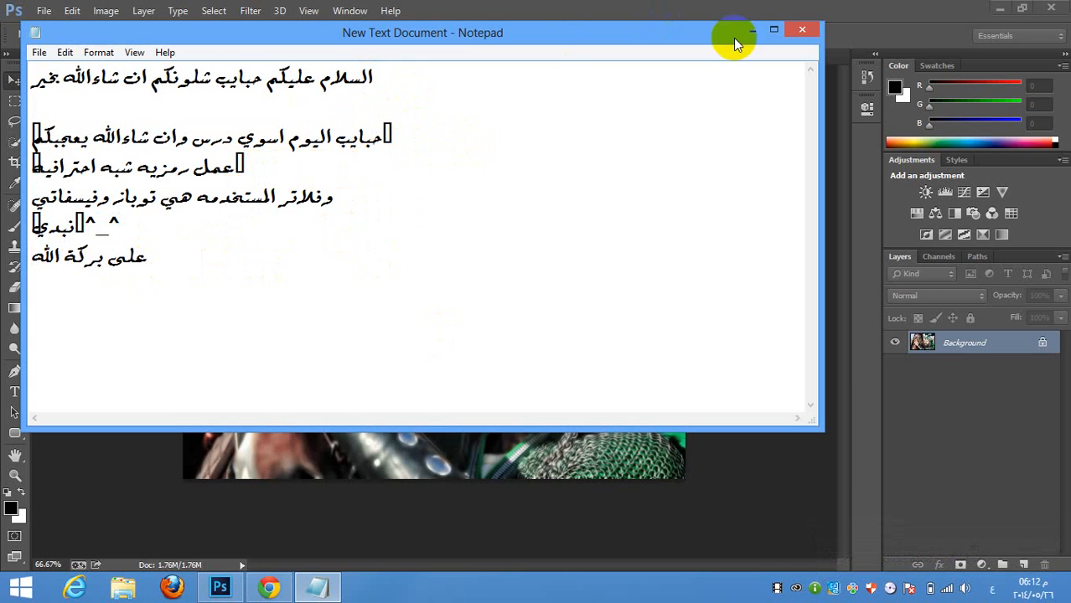
pyautogui.click(758, 31)
# - Create a new 333 x 333 pixel RGB document at 72 pixels/centimeter with a white background
pyautogui.hotkey('ctrl', 'n')
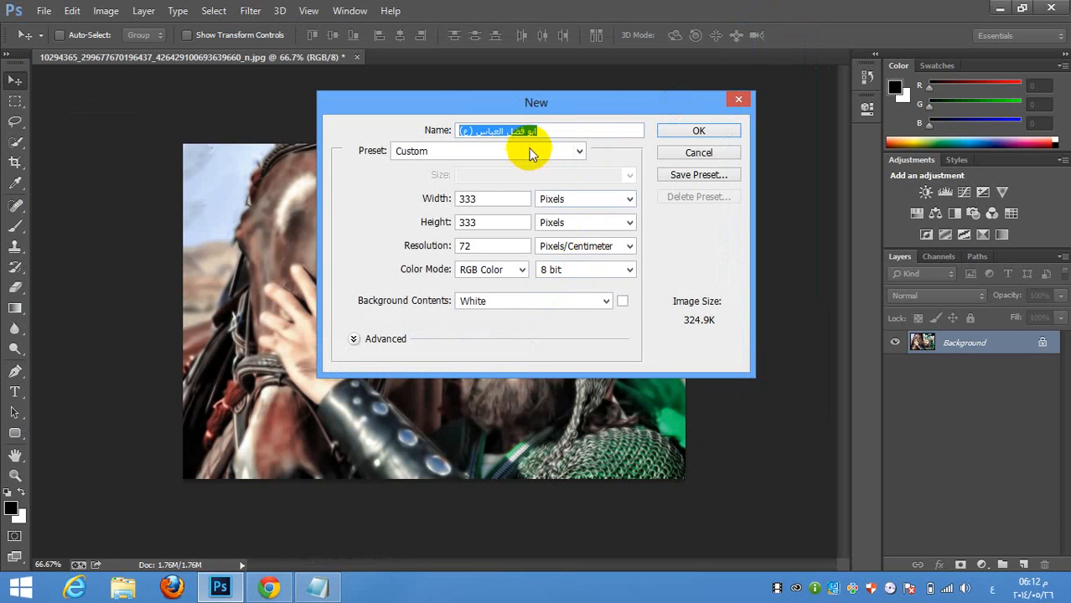
pyautogui.doubleClick(505, 131)
pyautogui.click(481, 205)
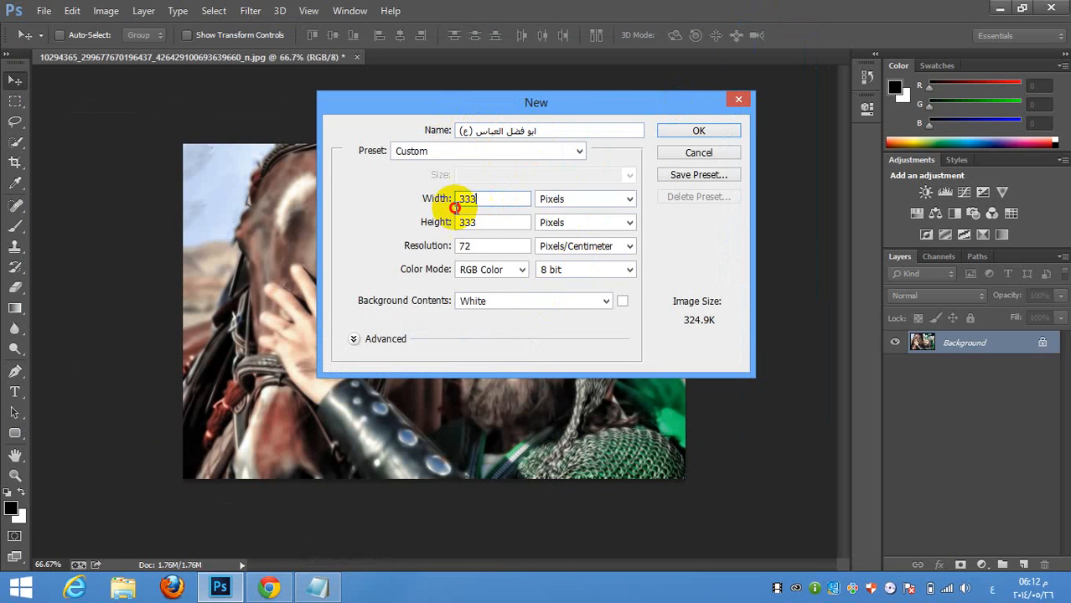
pyautogui.doubleClick(461, 222)
pyautogui.click(469, 223)
pyautogui.click(680, 132)
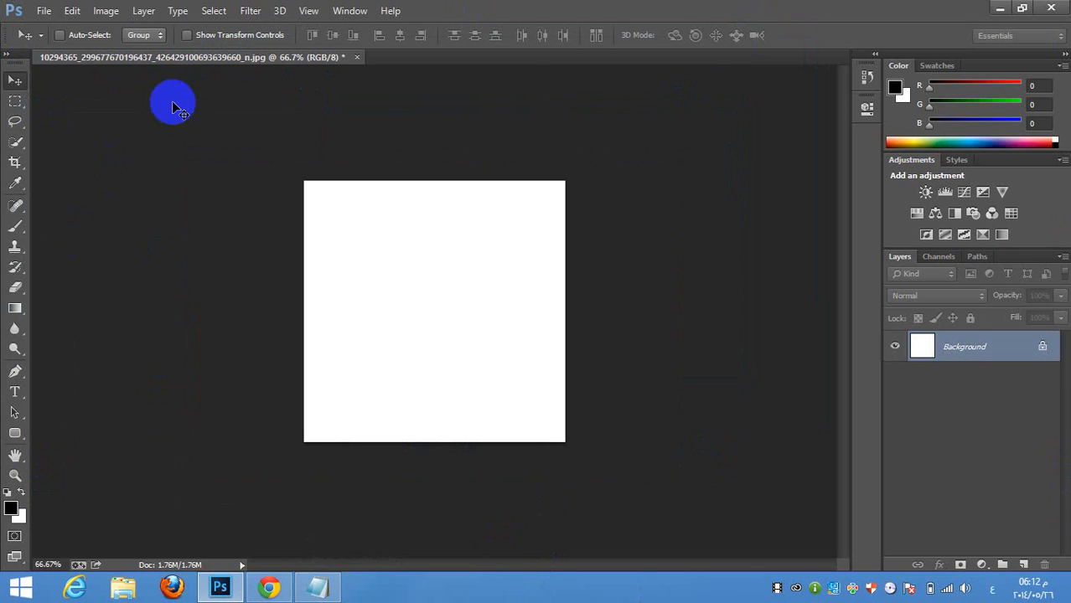
# - Copy the horse and rider photo from the open JPG into the new square document as a layer
pyautogui.click(184, 57)
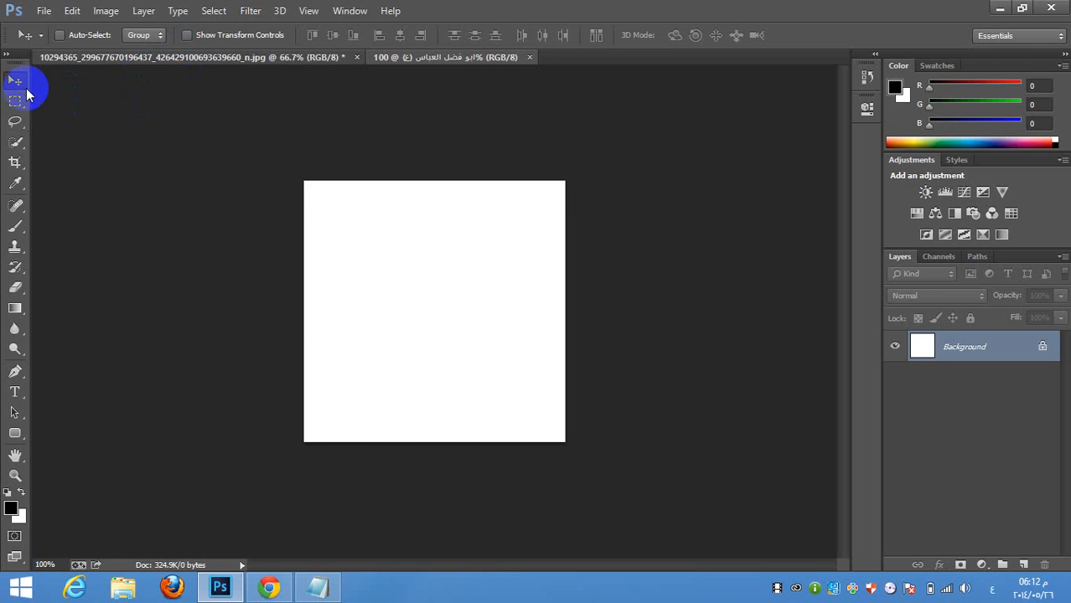
pyautogui.click(494, 59)
pyautogui.moveTo(507, 164); pyautogui.dragTo(310, 239)
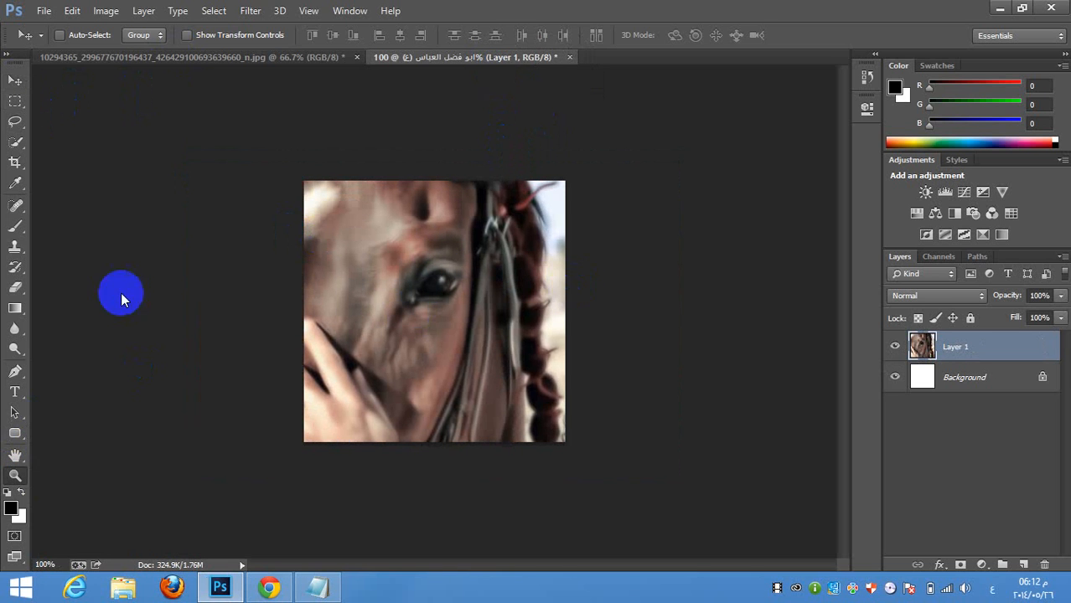
# - Scale down and reposition the photo layer with Free Transform so that horse and rider fill the square canvas
pyautogui.click(15, 475)
pyautogui.moveTo(311, 237); pyautogui.dragTo(334, 246)
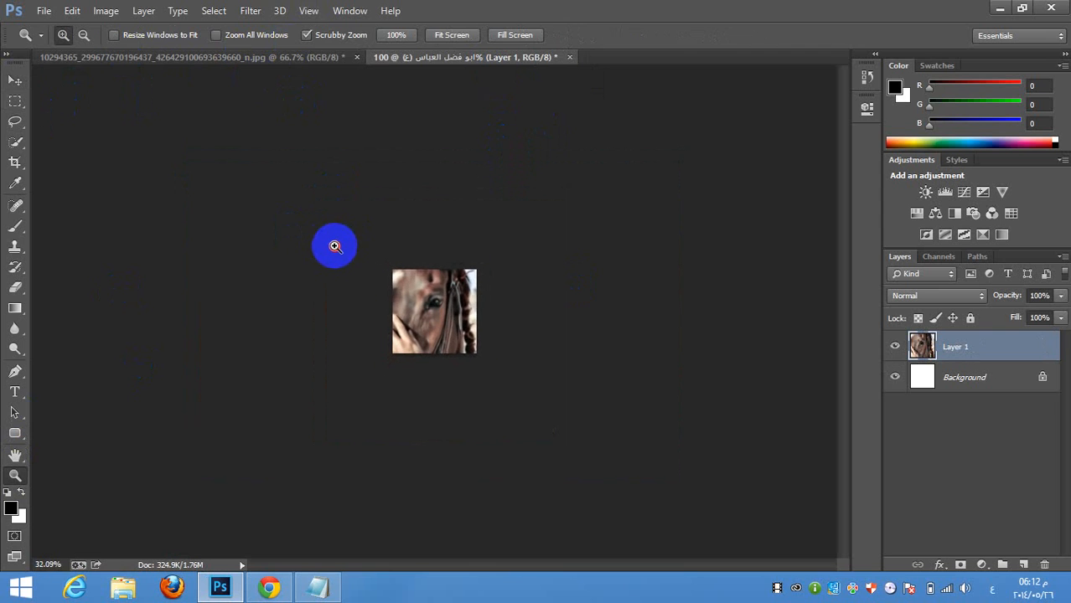
pyautogui.click(17, 82)
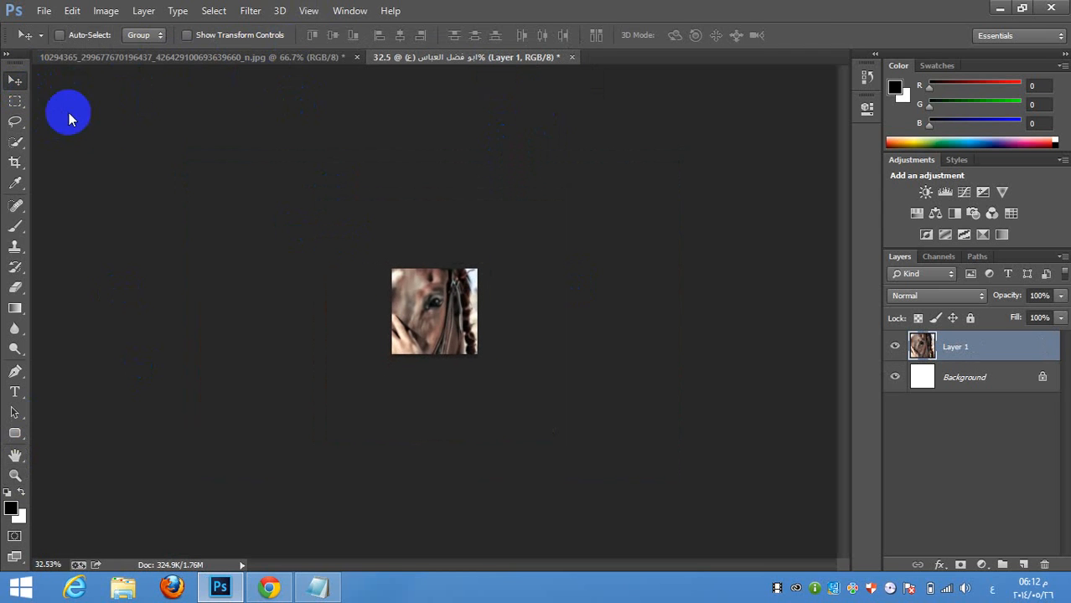
pyautogui.hotkey('ctrl', 't')
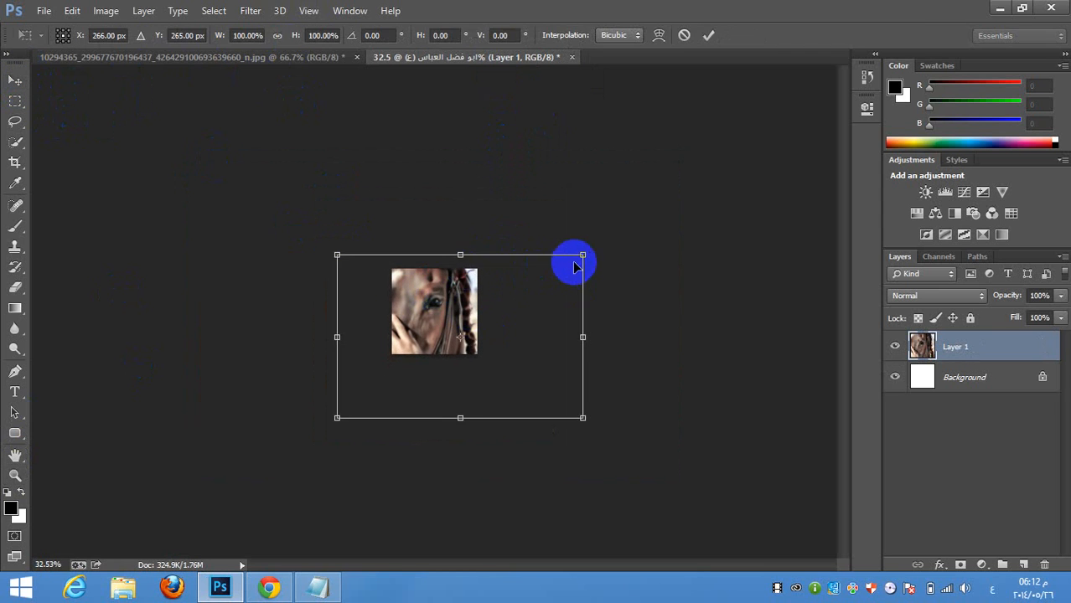
pyautogui.moveTo(583, 254); pyautogui.dragTo(477, 281)
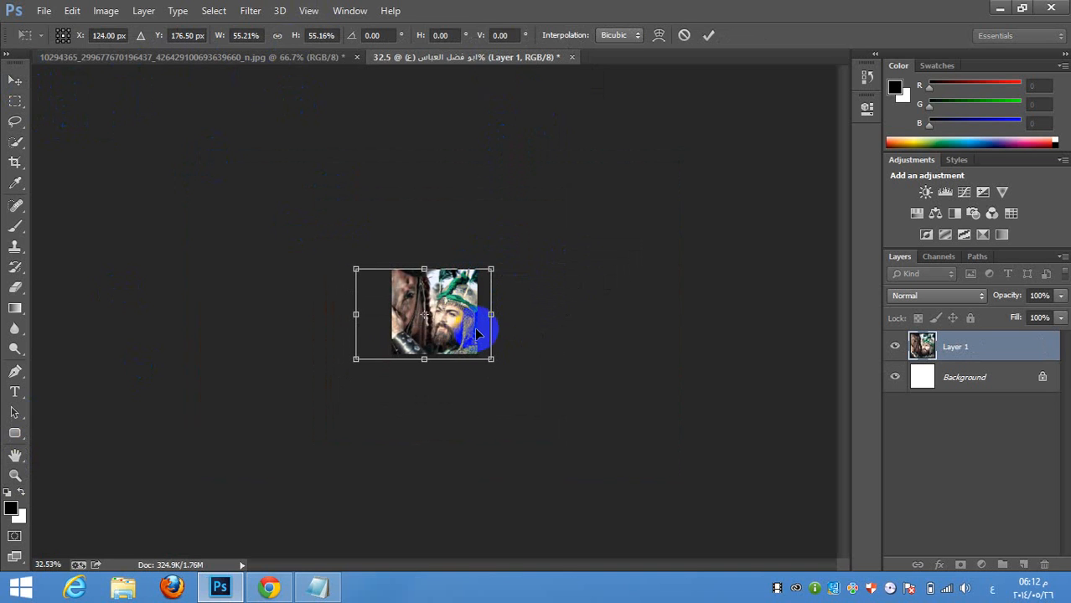
pyautogui.moveTo(350, 260); pyautogui.dragTo(378, 276)
pyautogui.moveTo(468, 296); pyautogui.dragTo(466, 283)
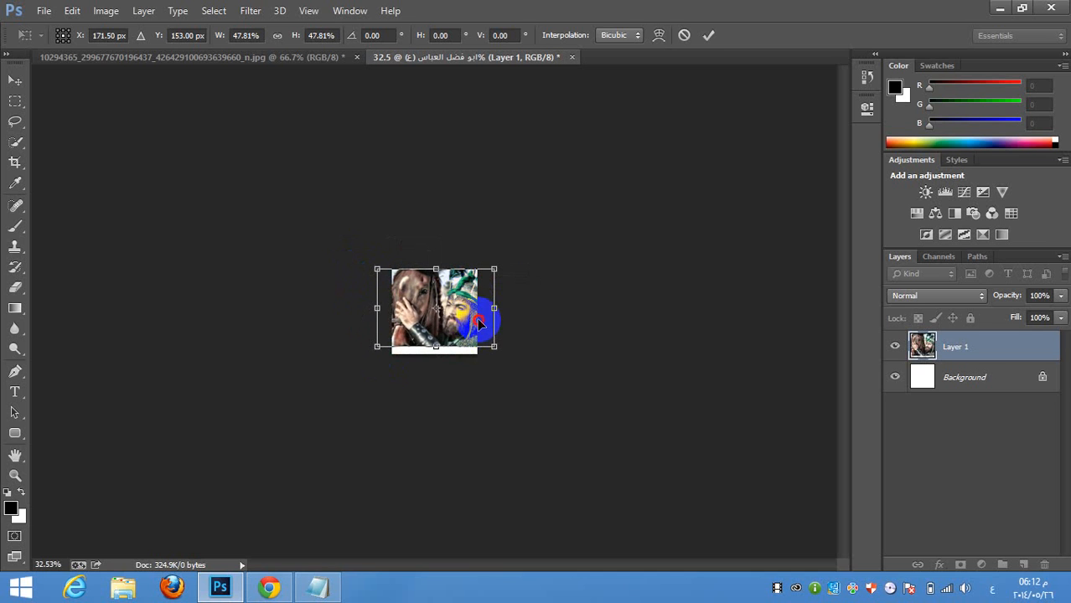
pyautogui.moveTo(496, 350); pyautogui.dragTo(483, 349)
pyautogui.doubleClick(482, 347)
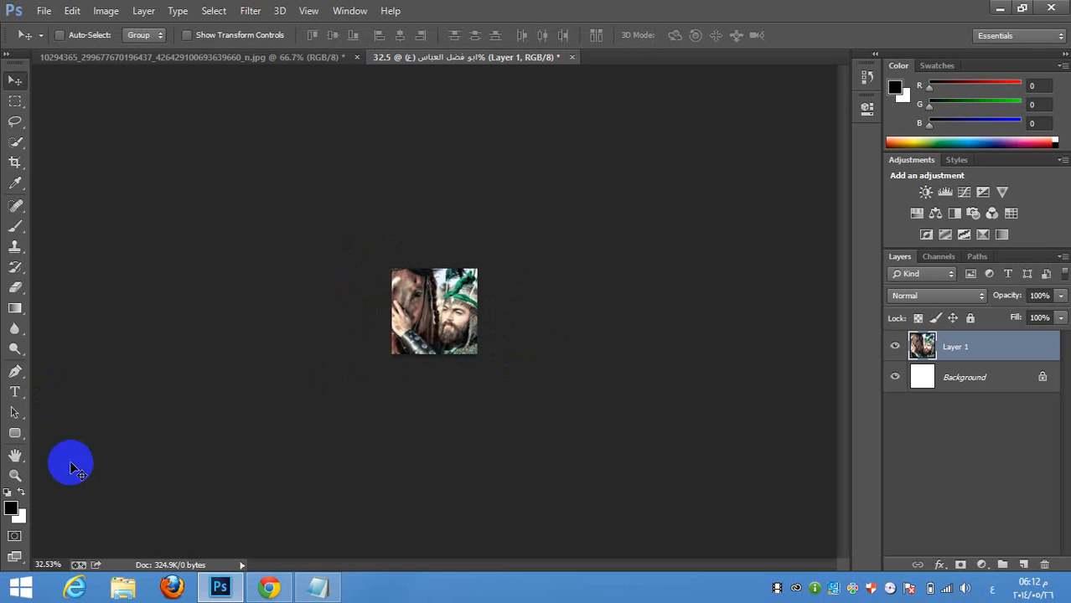
# - View the composition at 100% and duplicate the photo layer
pyautogui.click(14, 474)
pyautogui.click(459, 37)
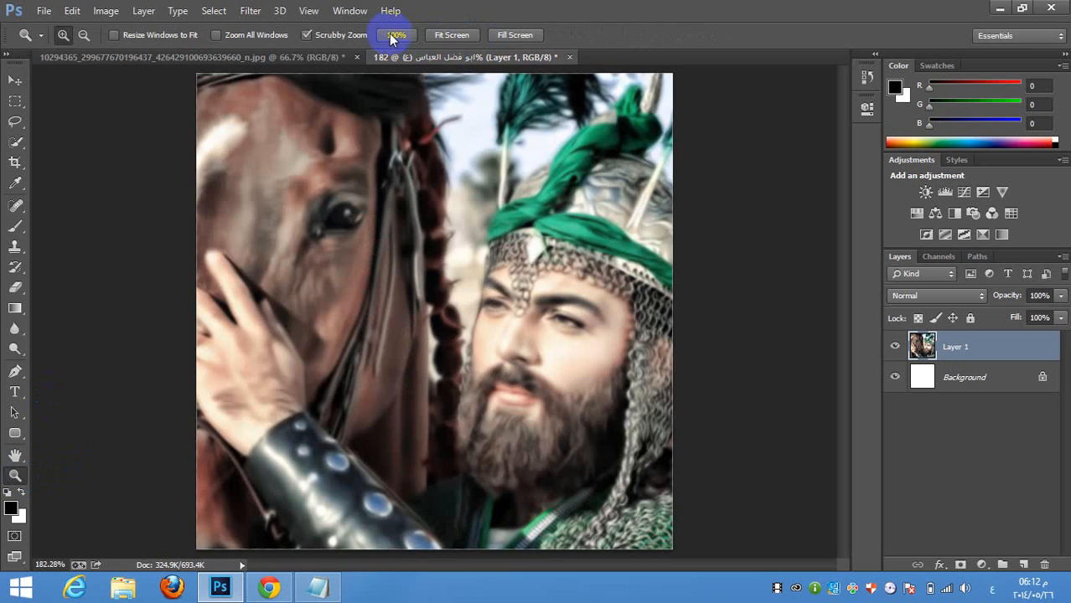
pyautogui.click(392, 35)
pyautogui.click(16, 86)
pyautogui.moveTo(1011, 376); pyautogui.dragTo(1023, 564)
# - Open the Topaz Adjust 4 filter on the duplicated layer and choose the Psychedelic preset
pyautogui.click(254, 11)
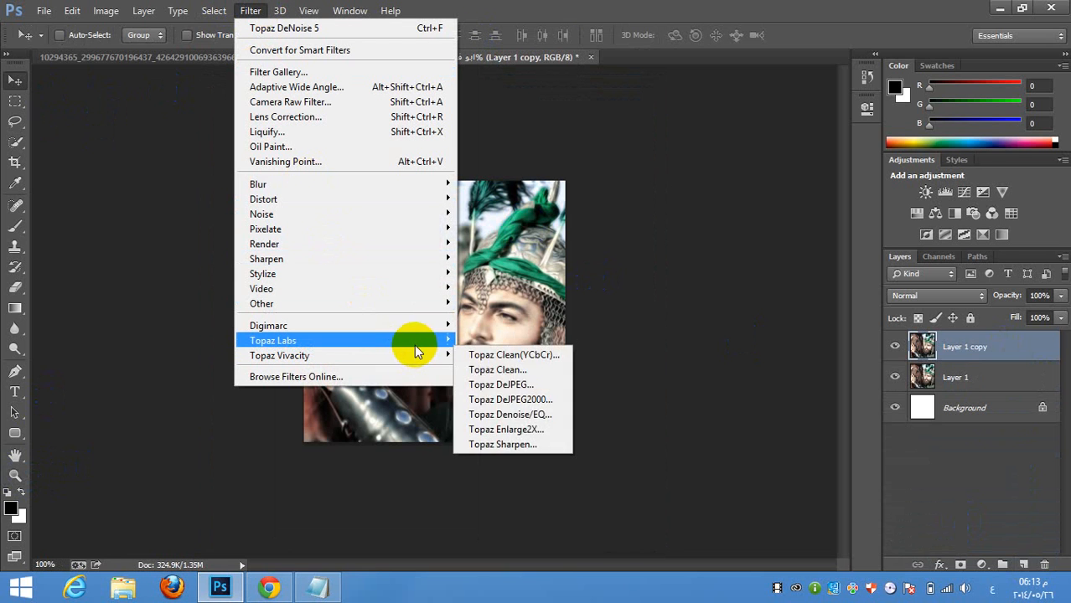
pyautogui.click(480, 340)
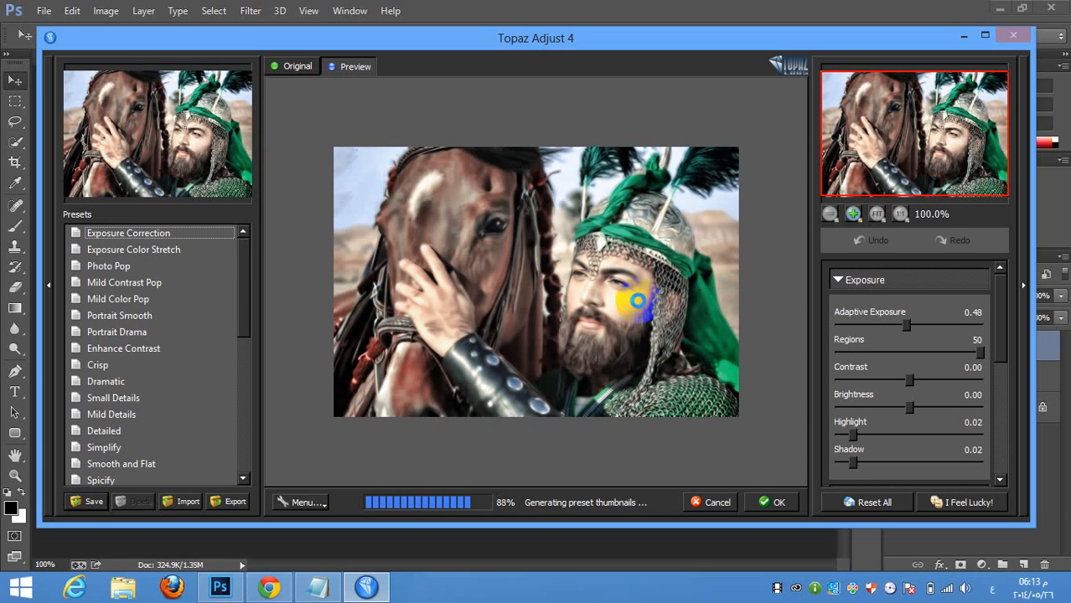
pyautogui.scroll(-4, 222, 328)
pyautogui.scroll(-3, 201, 334)
pyautogui.scroll(2, 144, 312)
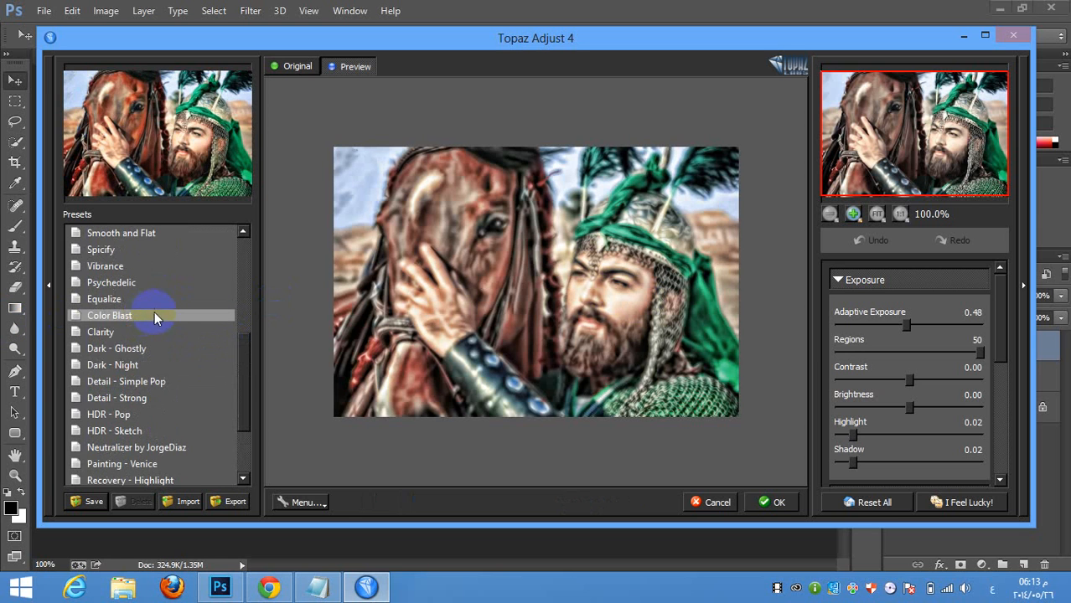
pyautogui.scroll(-1, 159, 352)
pyautogui.scroll(3, 147, 359)
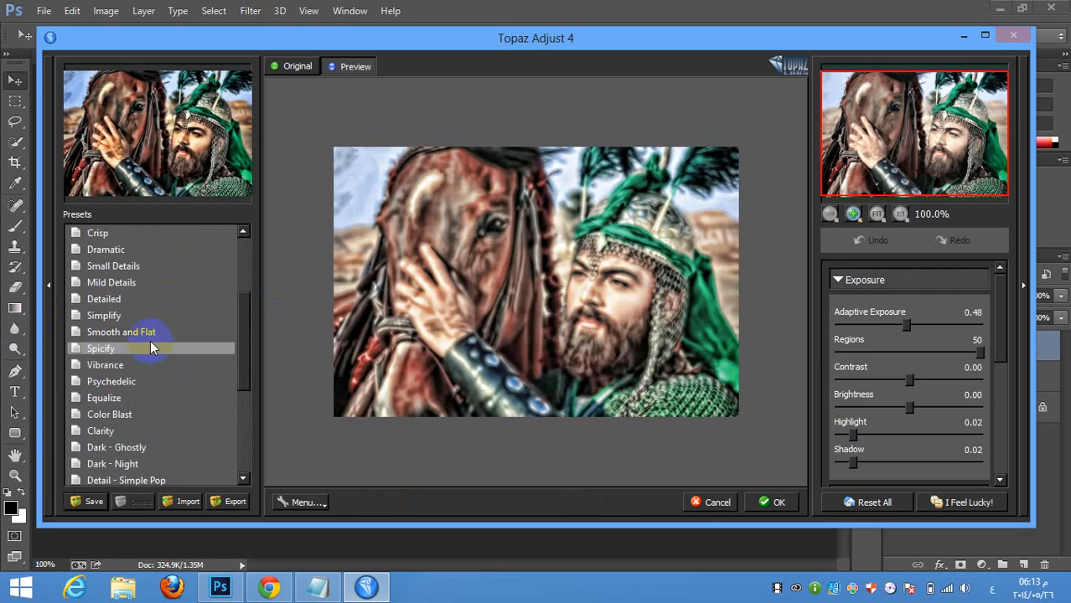
pyautogui.click(122, 383)
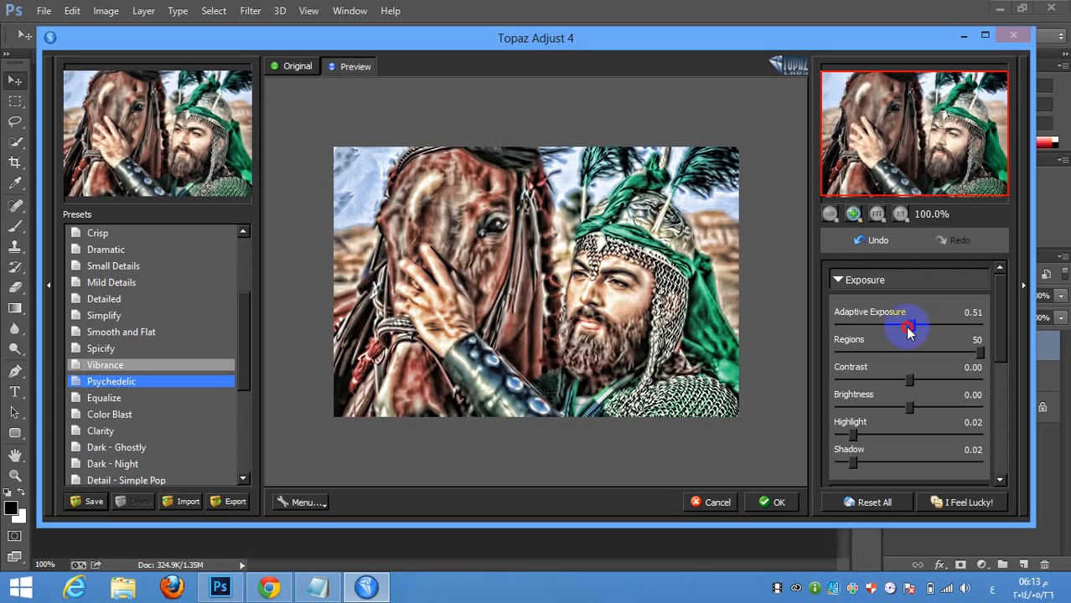
# - Set Adaptive Exposure to 0.50 and Sharpen to 0.18, and apply the Topaz Adjust 4 filter
pyautogui.moveTo(908, 331); pyautogui.dragTo(908, 332)
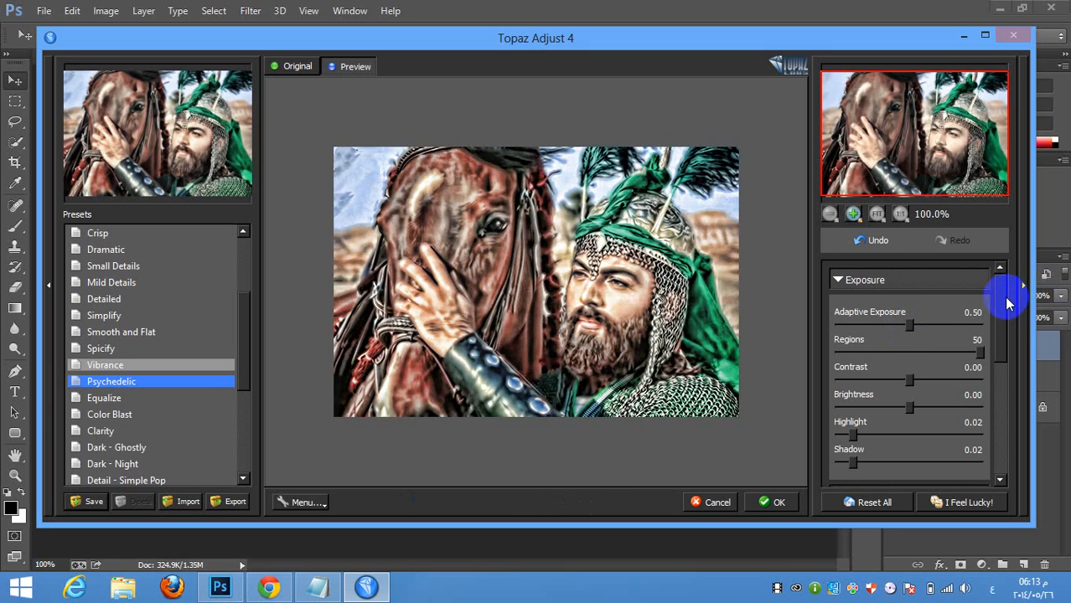
pyautogui.scroll(-5, 1006, 352)
pyautogui.moveTo(874, 382); pyautogui.dragTo(842, 384)
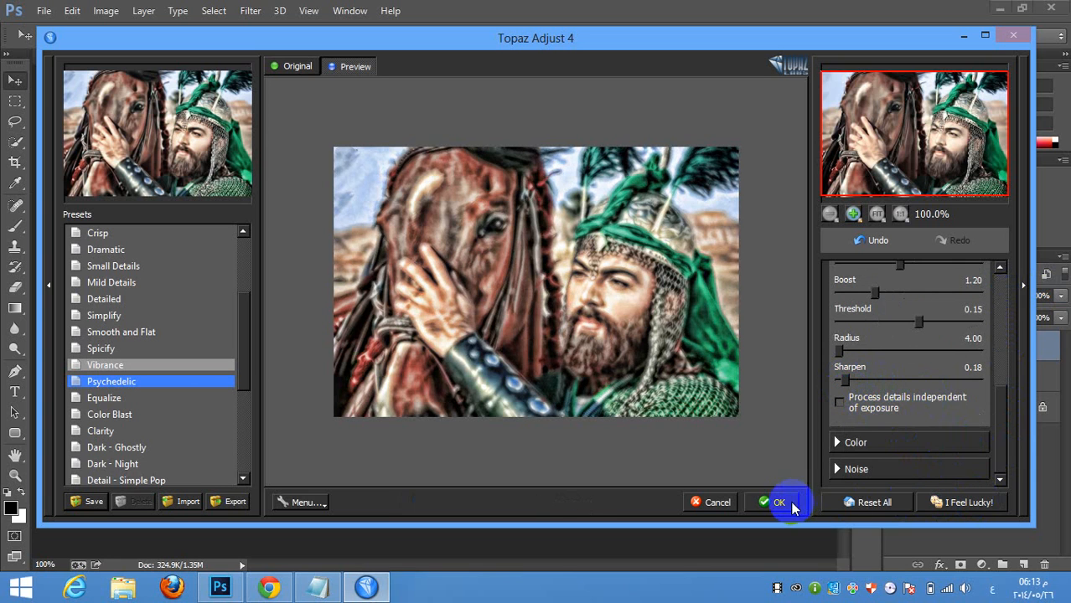
pyautogui.scroll(5, 997, 318)
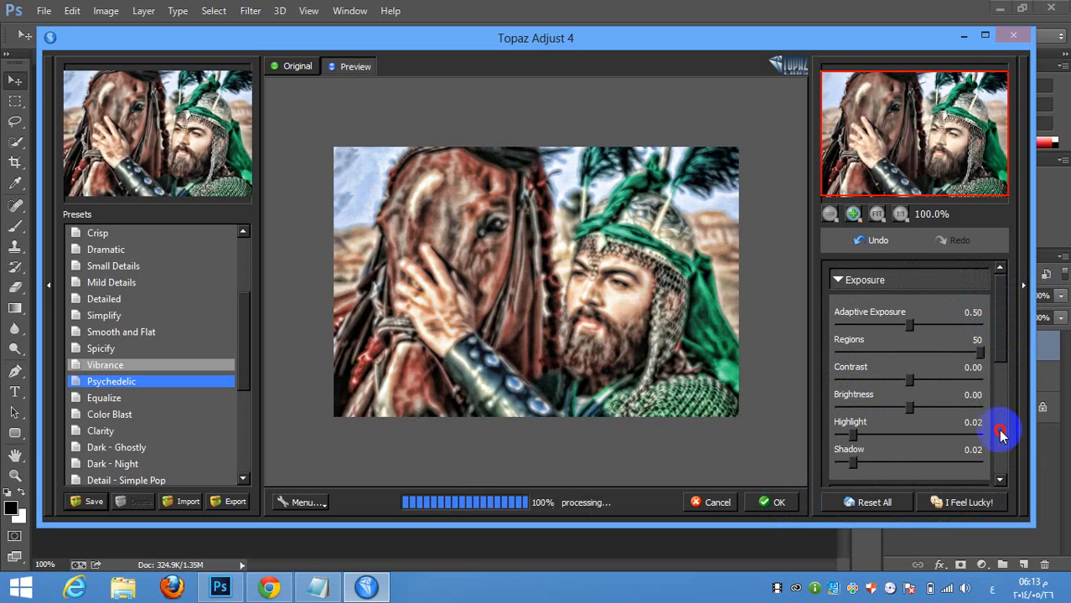
pyautogui.scroll(-3, 1005, 377)
pyautogui.scroll(-3, 999, 402)
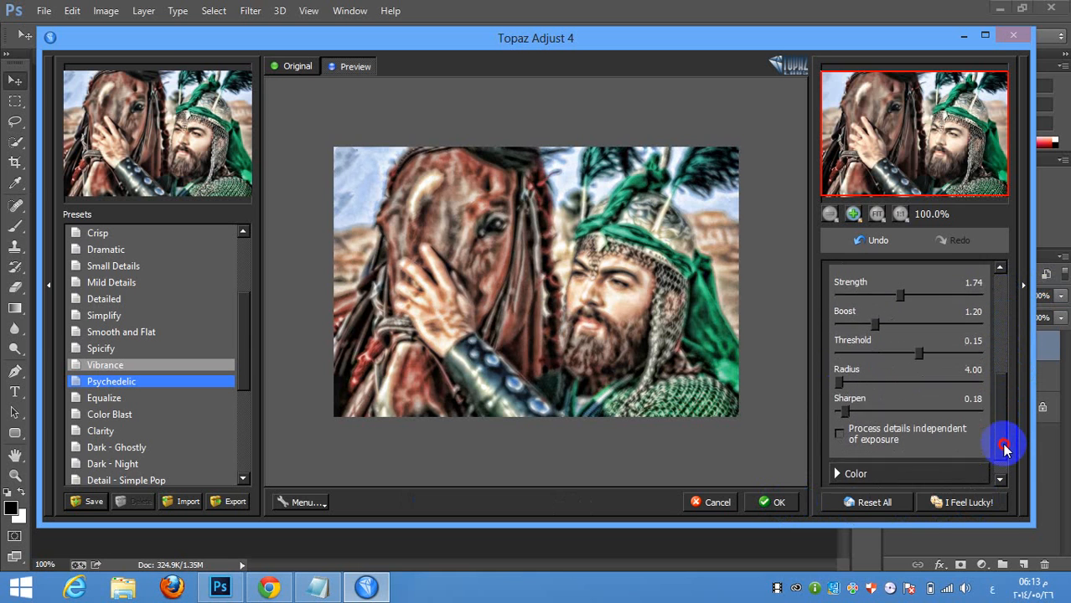
pyautogui.click(792, 503)
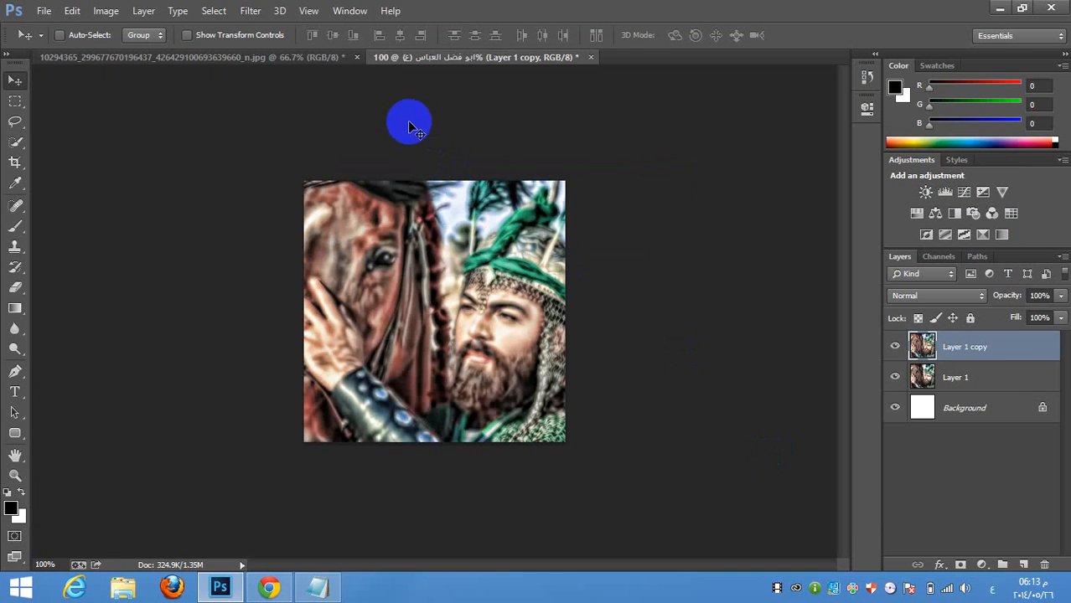
# - Apply the Topaz Vivacity Denoise/EQ filter to the duplicated layer with a Noise Threshold of 6.40
pyautogui.click(256, 12)
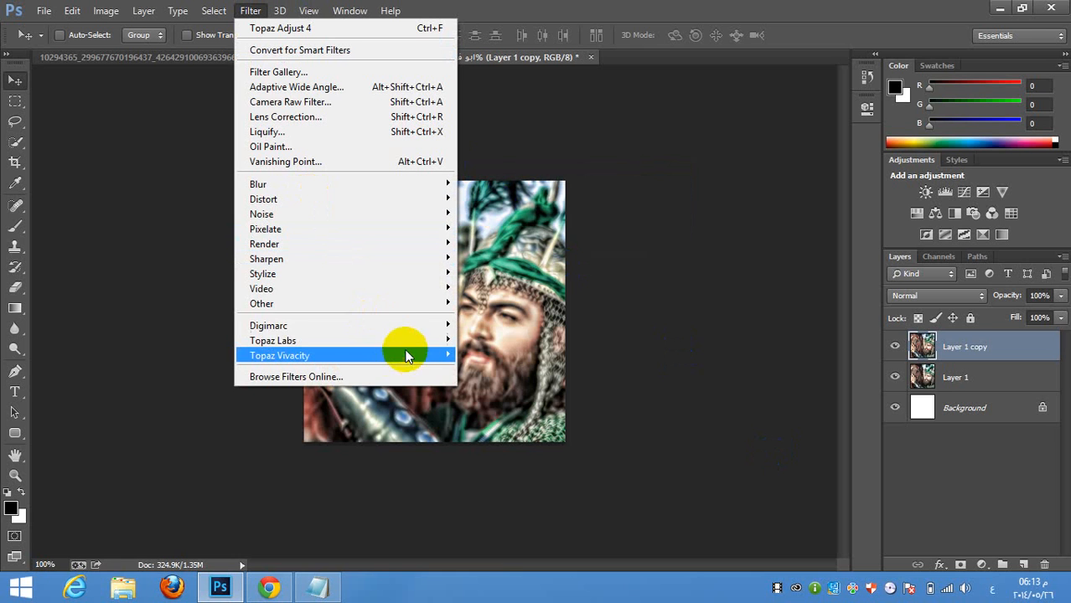
pyautogui.moveTo(410, 340)
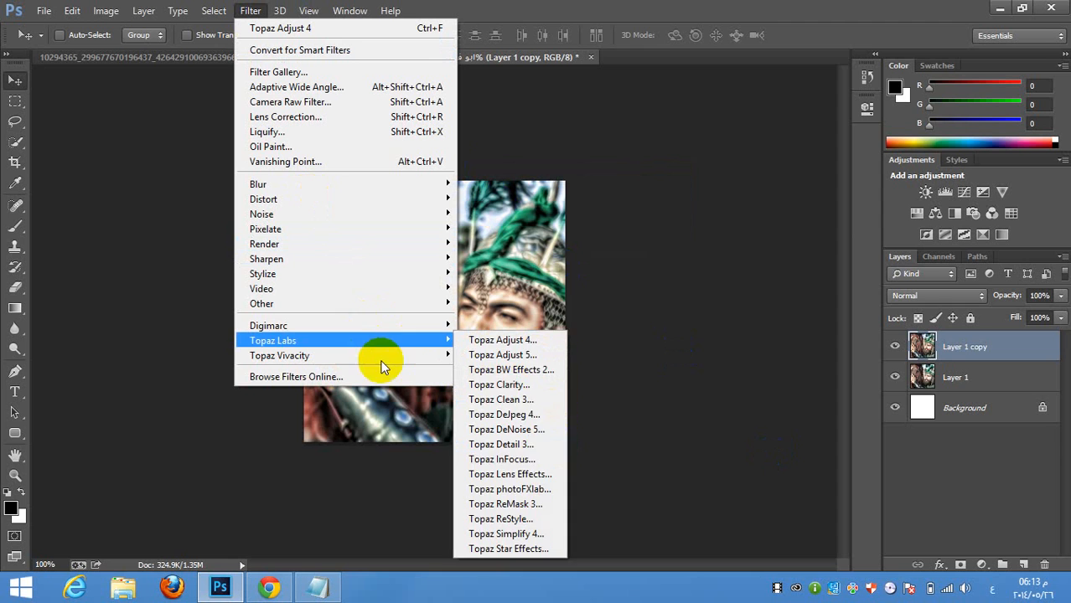
pyautogui.moveTo(386, 356)
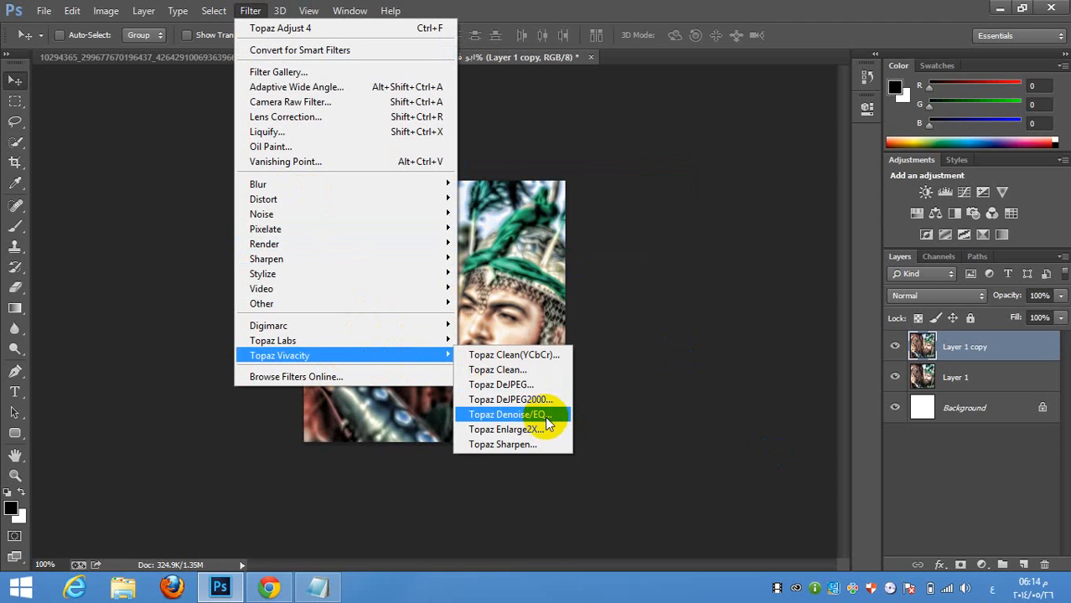
pyautogui.click(543, 414)
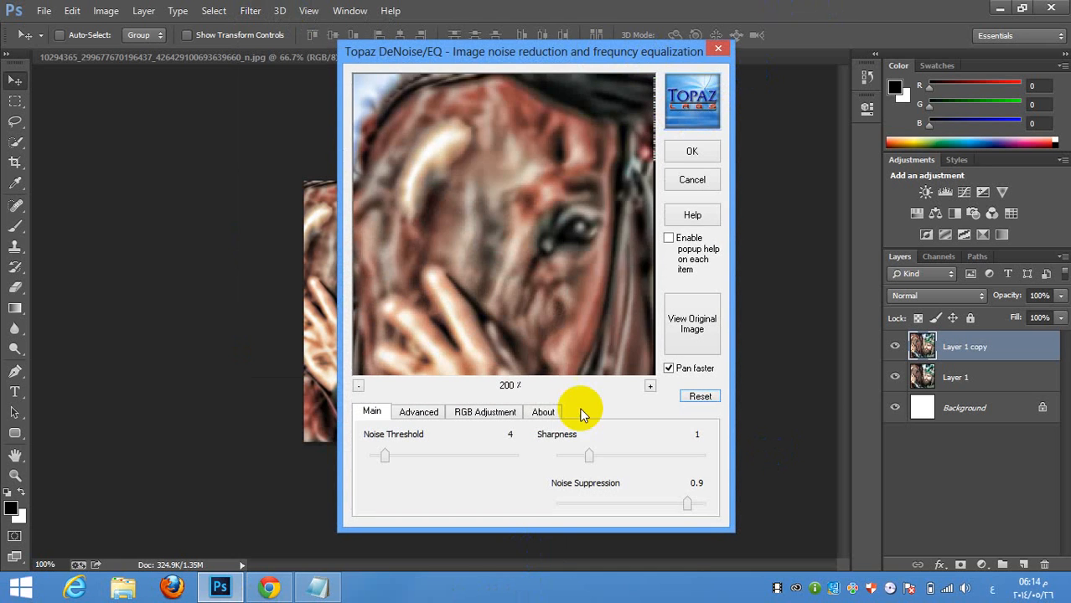
pyautogui.moveTo(571, 291); pyautogui.dragTo(495, 305)
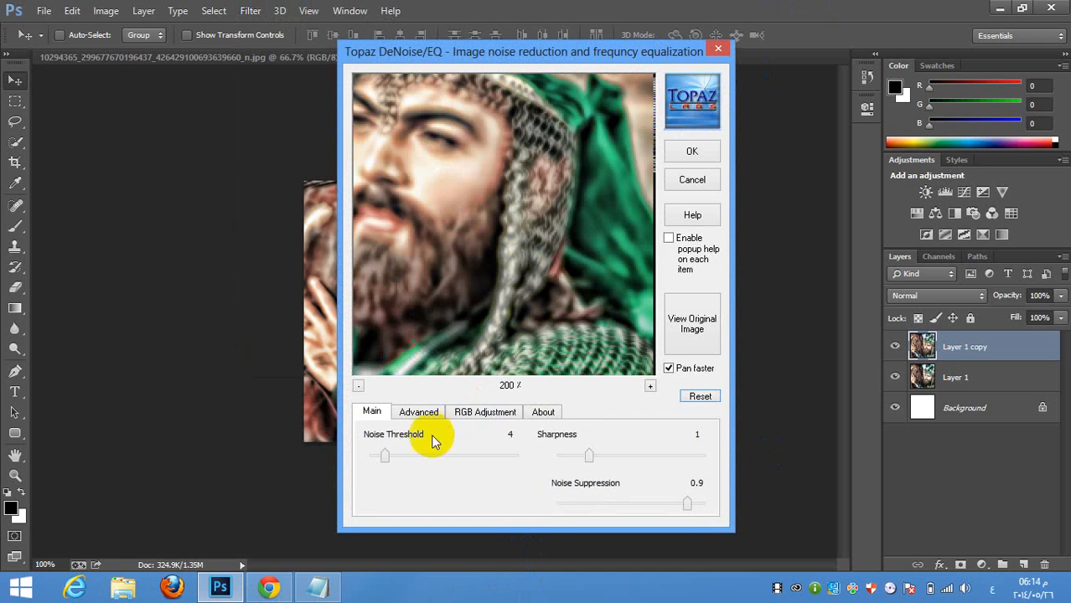
pyautogui.click(392, 456)
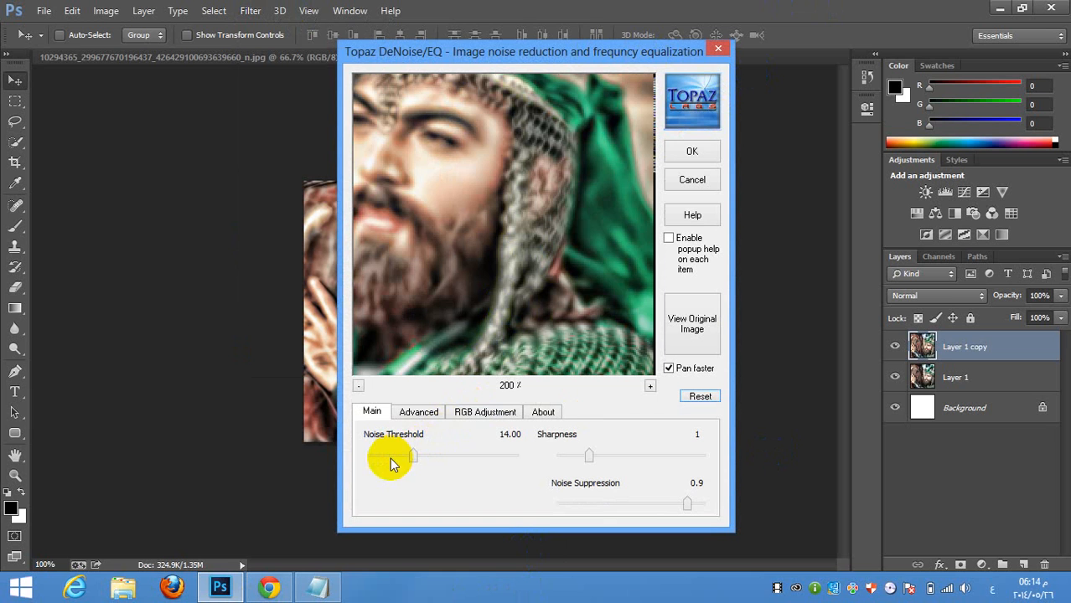
pyautogui.moveTo(528, 249); pyautogui.dragTo(558, 272)
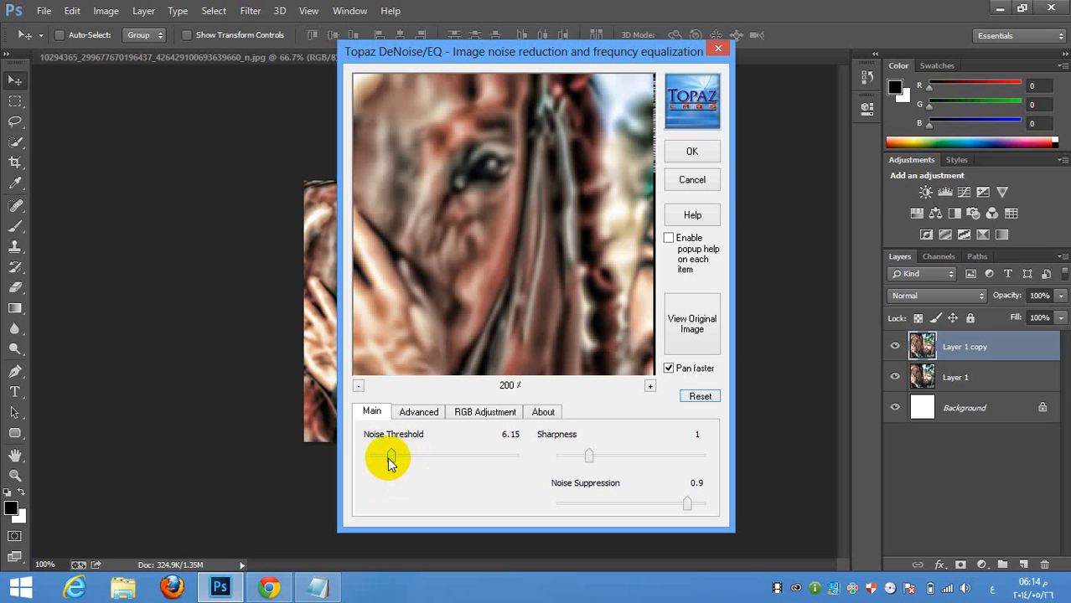
pyautogui.moveTo(389, 459); pyautogui.dragTo(392, 458)
pyautogui.moveTo(630, 172); pyautogui.dragTo(604, 160)
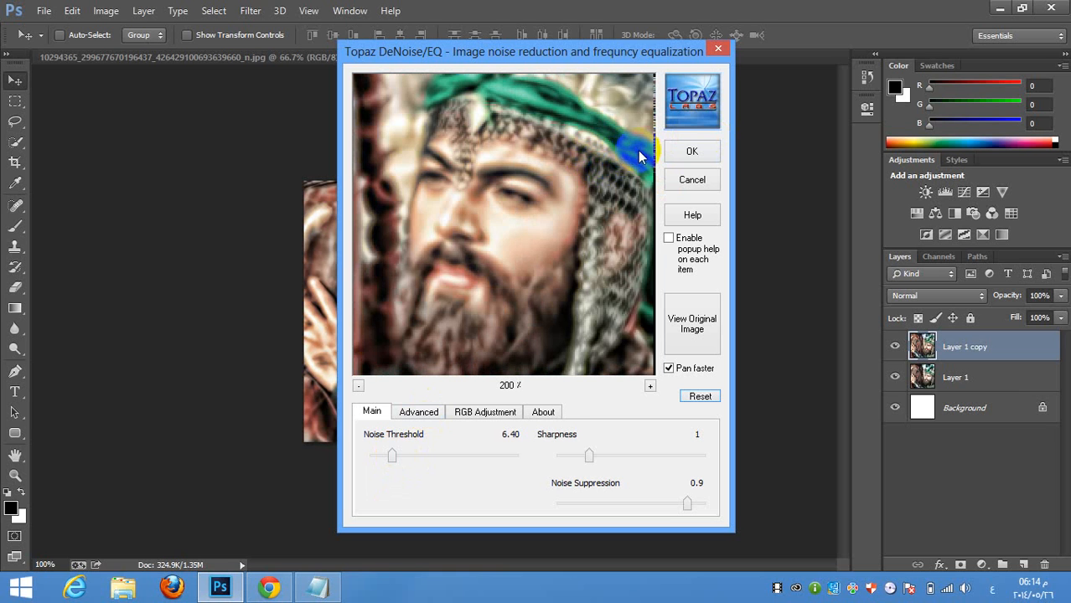
pyautogui.click(691, 151)
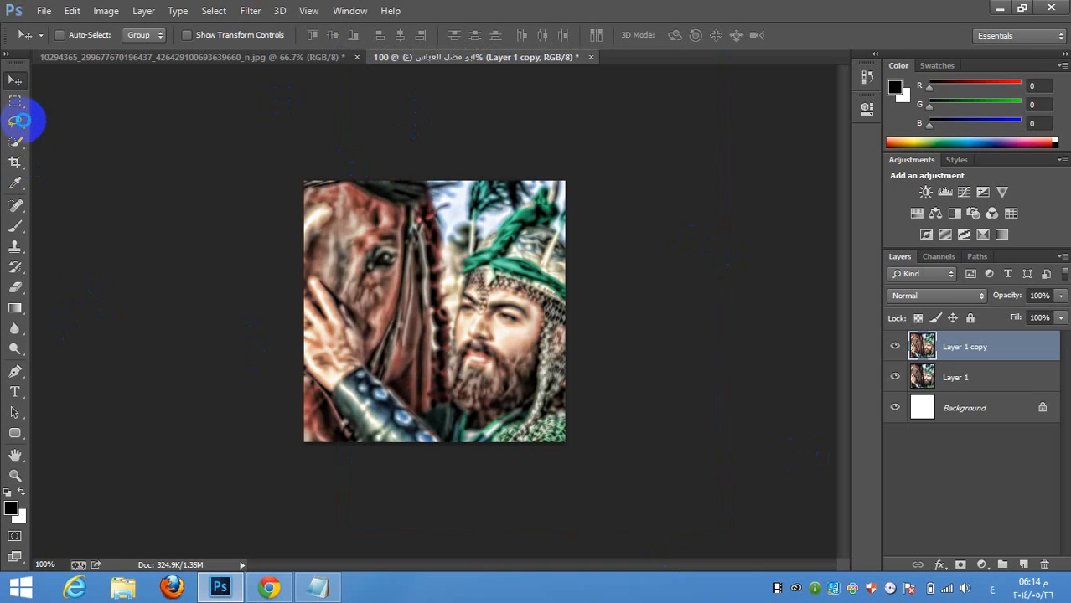
pyautogui.click(999, 8)
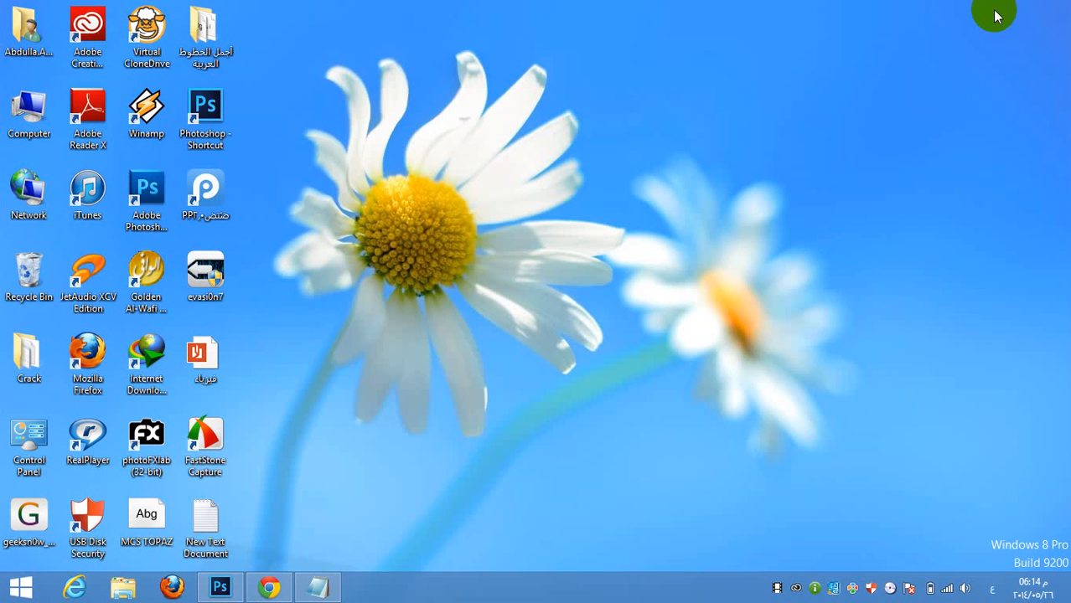
pyautogui.click(270, 588)
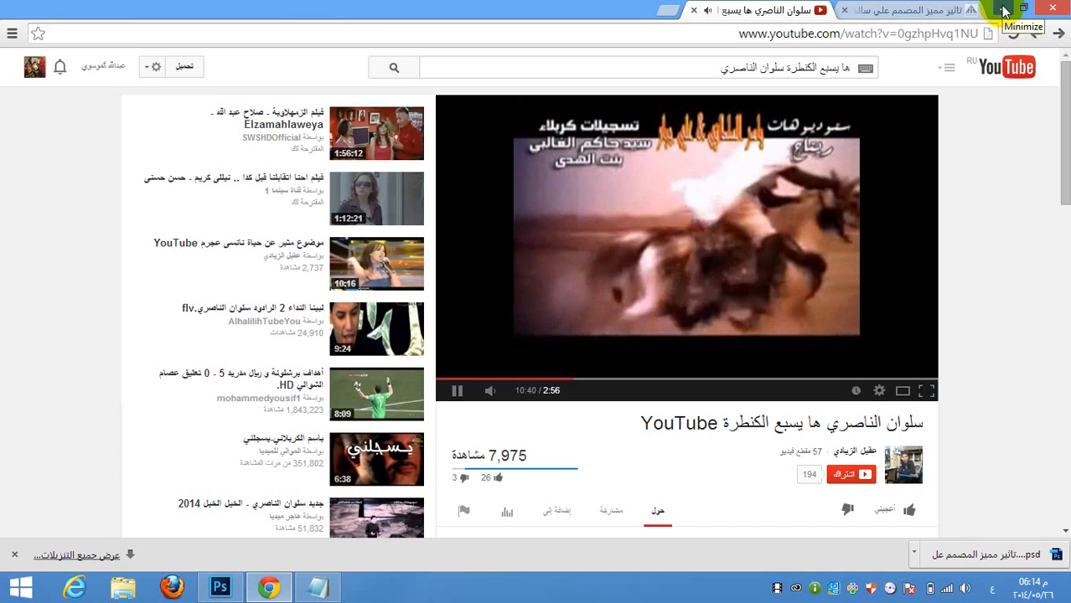
pyautogui.click(1003, 10)
pyautogui.click(220, 591)
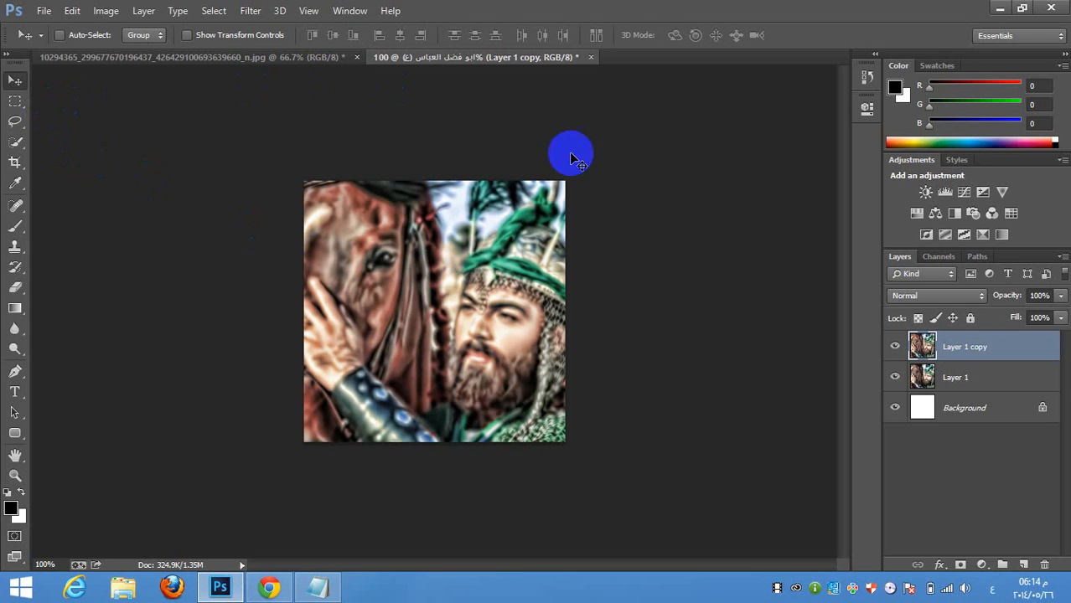
# - Apply the Topaz DeNoise 5 filter to the duplicated photo layer with the JPEG - light preset
pyautogui.click(252, 8)
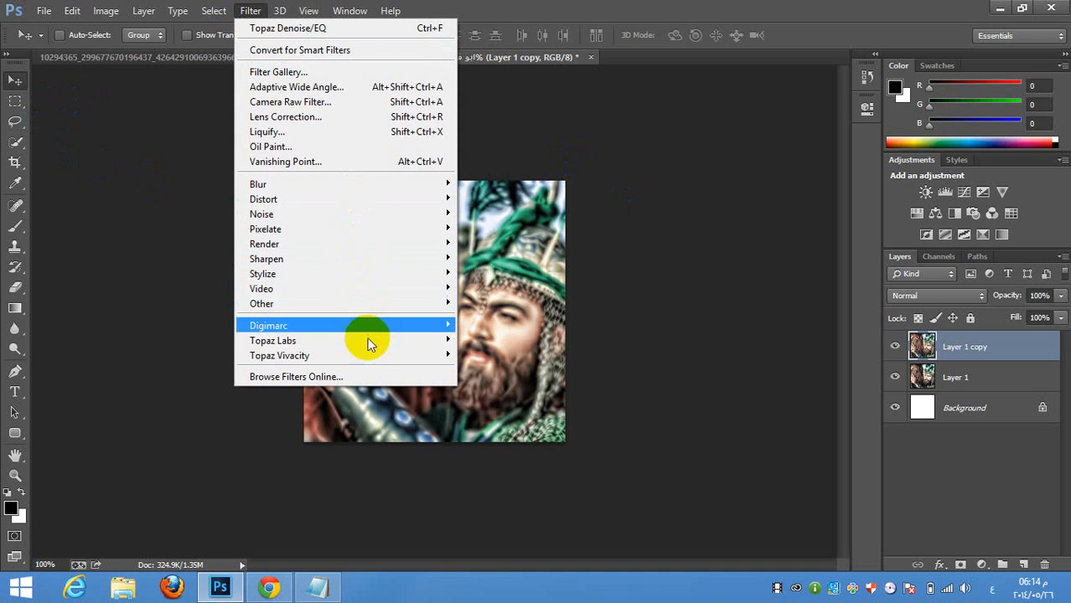
pyautogui.moveTo(382, 347)
pyautogui.click(513, 432)
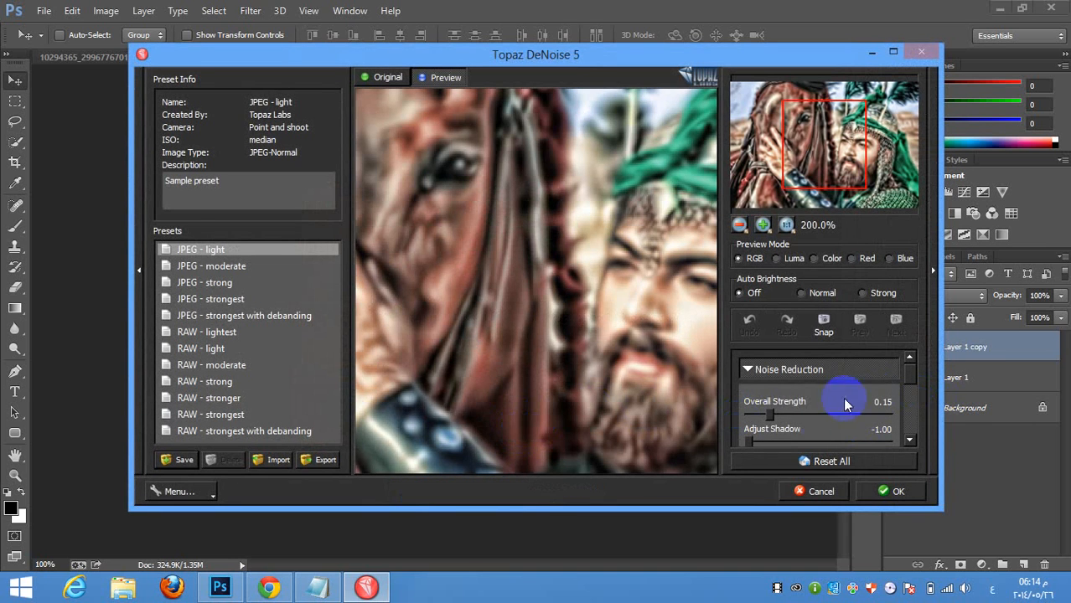
pyautogui.click(764, 423)
pyautogui.click(891, 493)
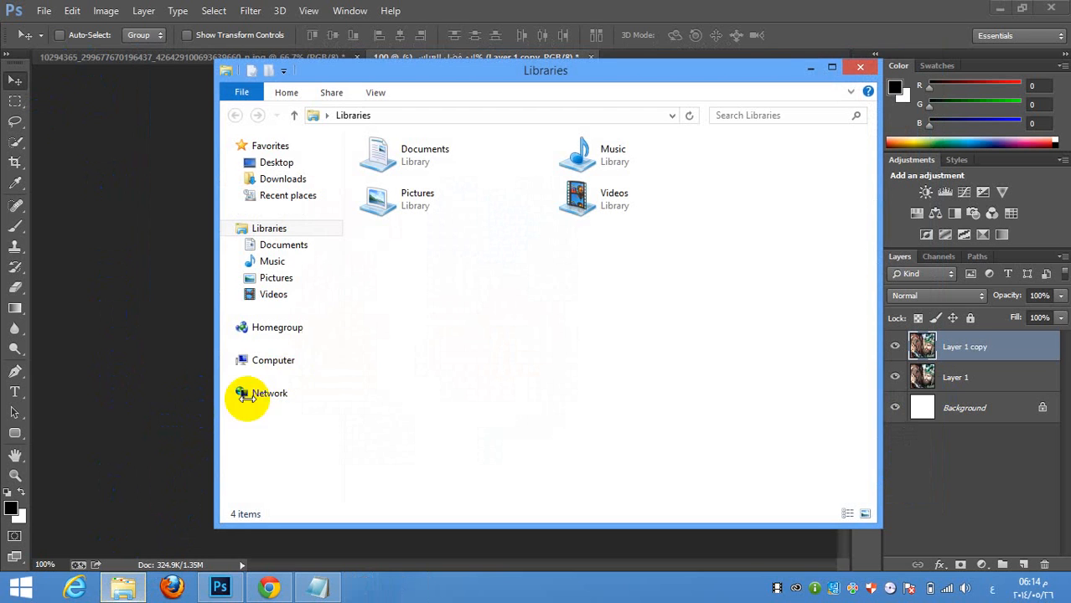
# - Browse Local Disk (E:) to the تأثيرات مميزه folder inside تصاميمي
pyautogui.click(304, 410)
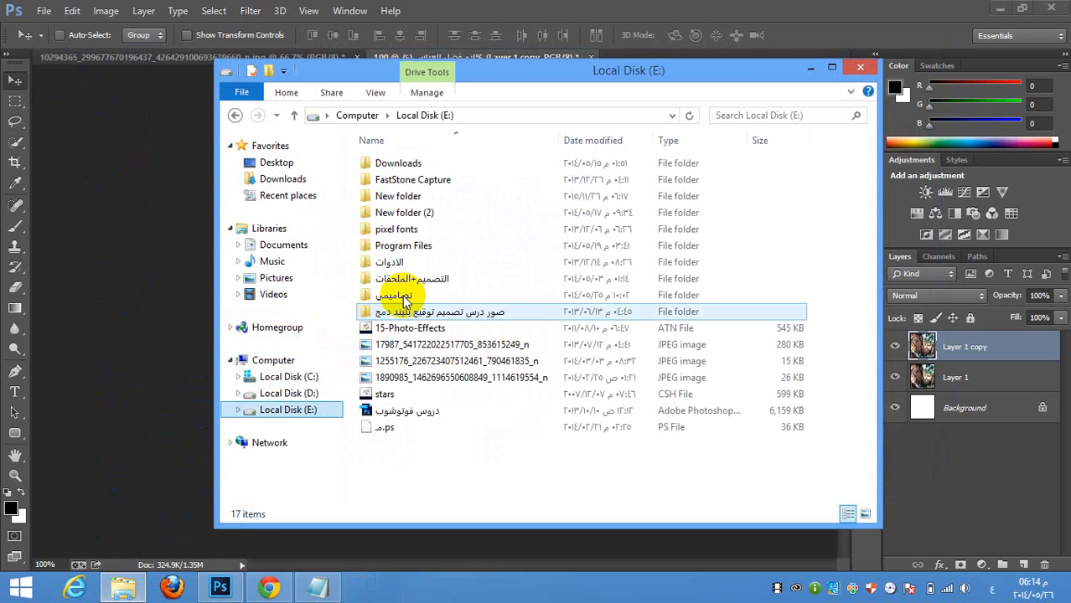
pyautogui.doubleClick(408, 292)
pyautogui.scroll(-10, 479, 334)
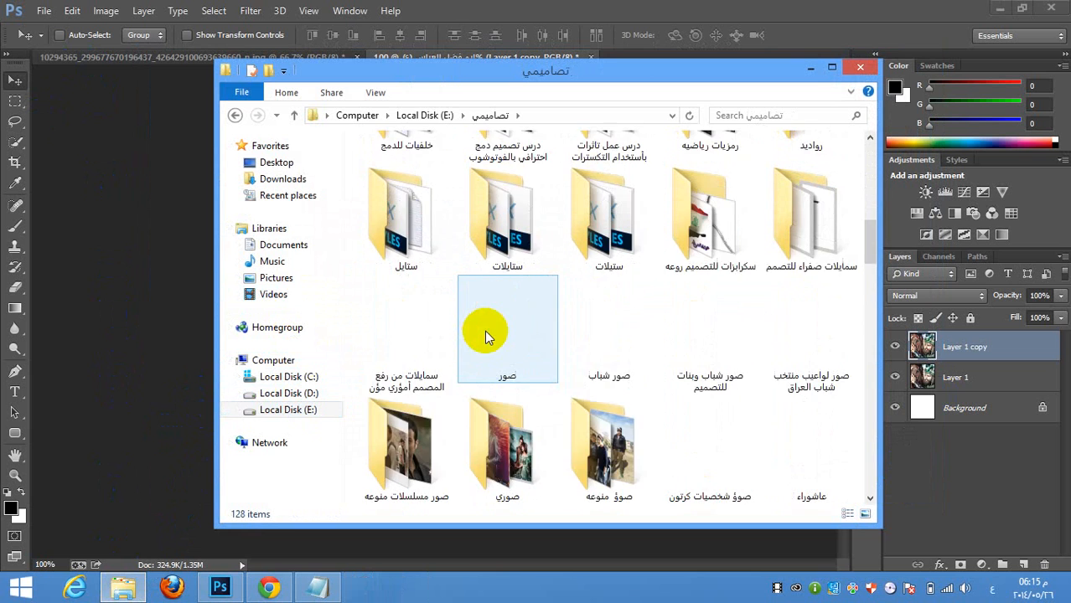
pyautogui.scroll(-3, 556, 301)
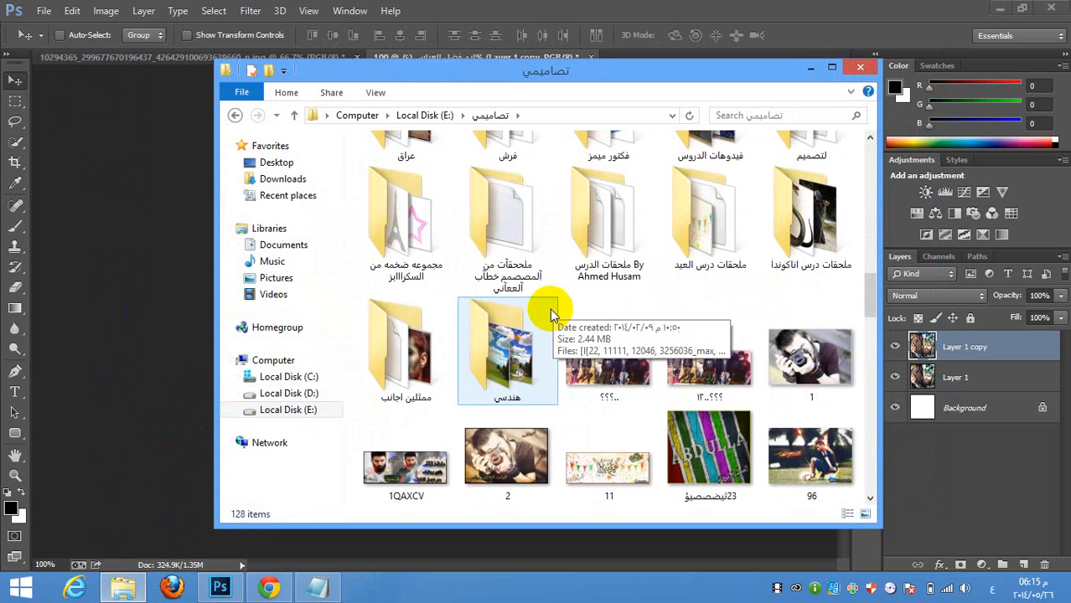
pyautogui.scroll(5, 557, 348)
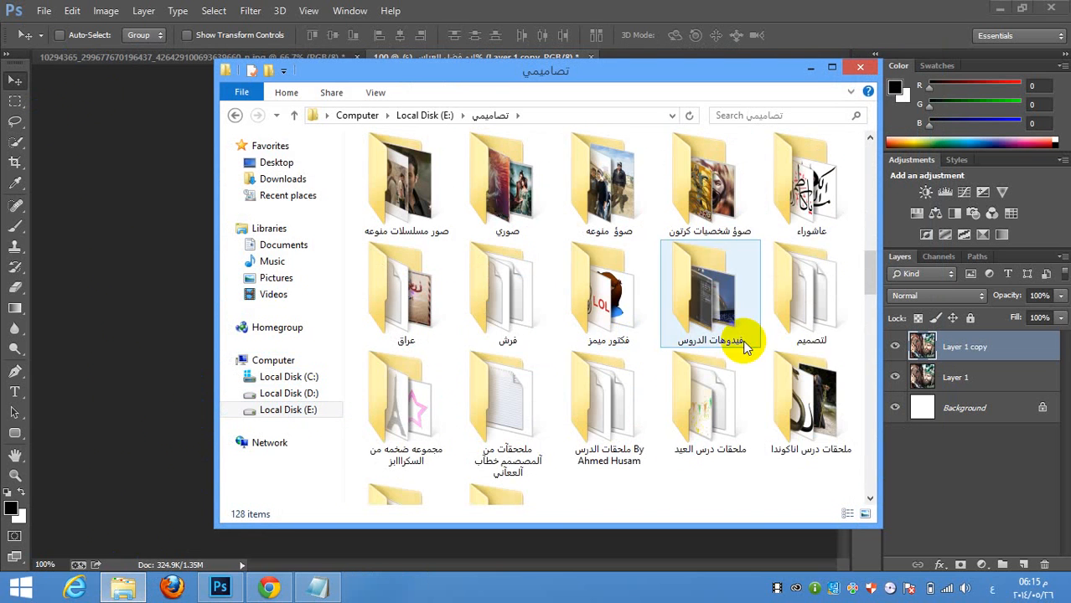
pyautogui.scroll(10, 503, 352)
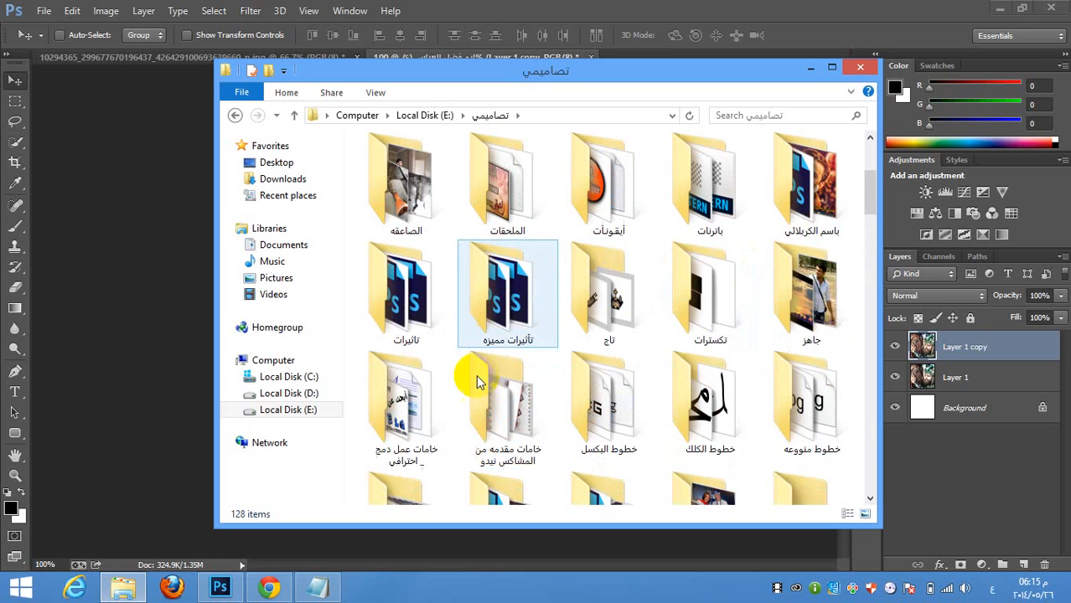
pyautogui.doubleClick(522, 339)
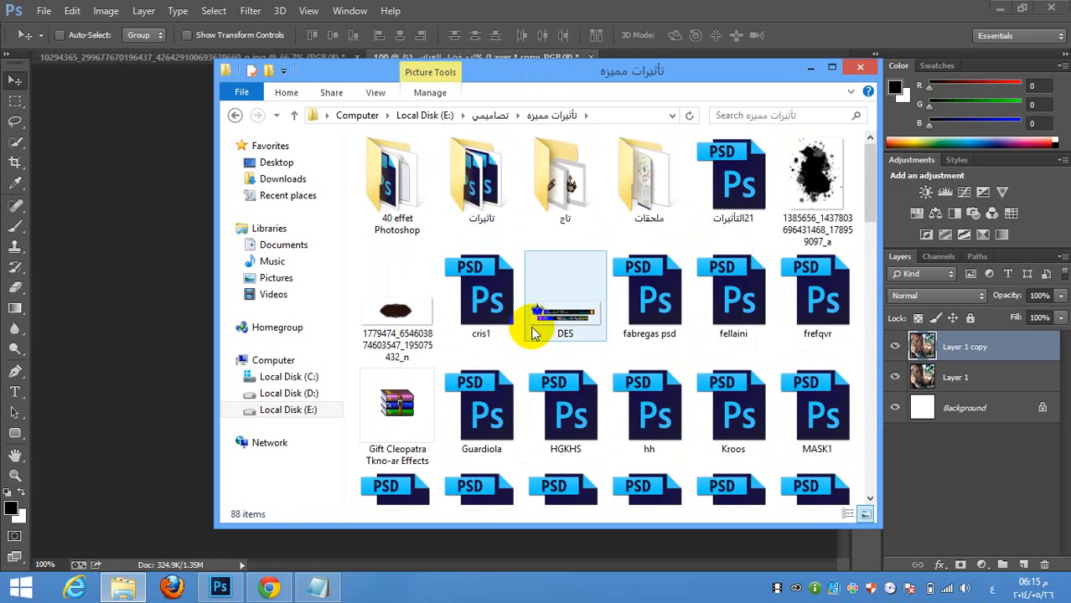
# - Open the كافاني PSD file from the folder in Photoshop
pyautogui.scroll(-10, 505, 317)
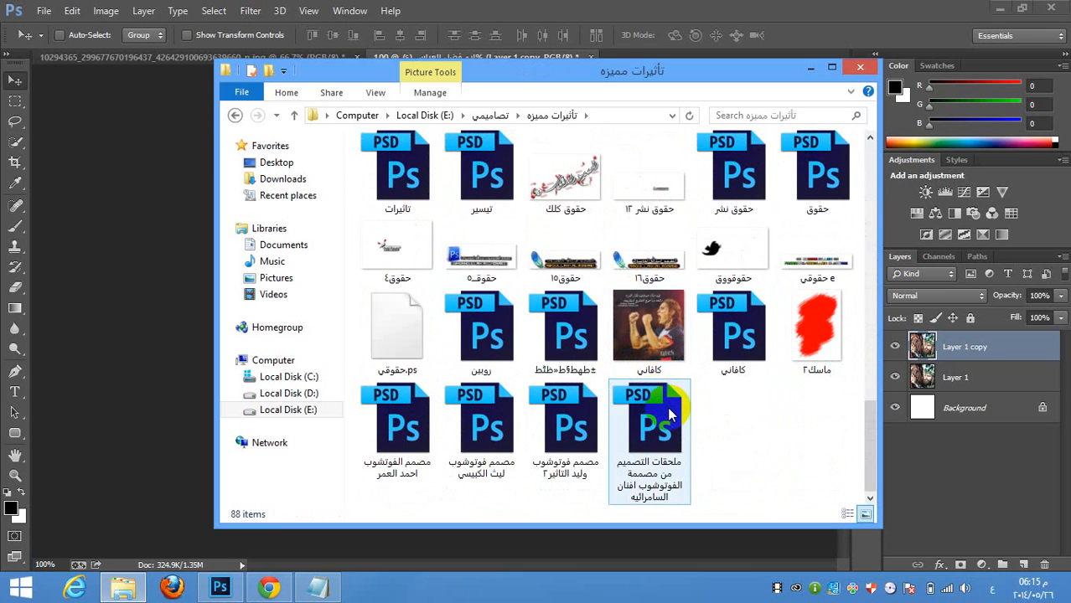
pyautogui.click(754, 354)
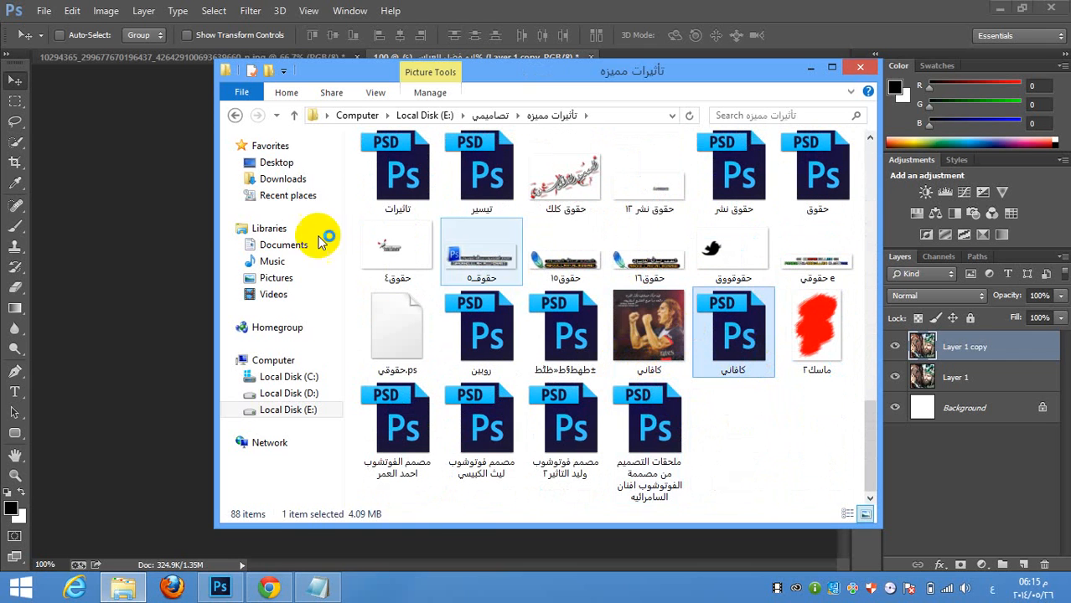
pyautogui.click(150, 201)
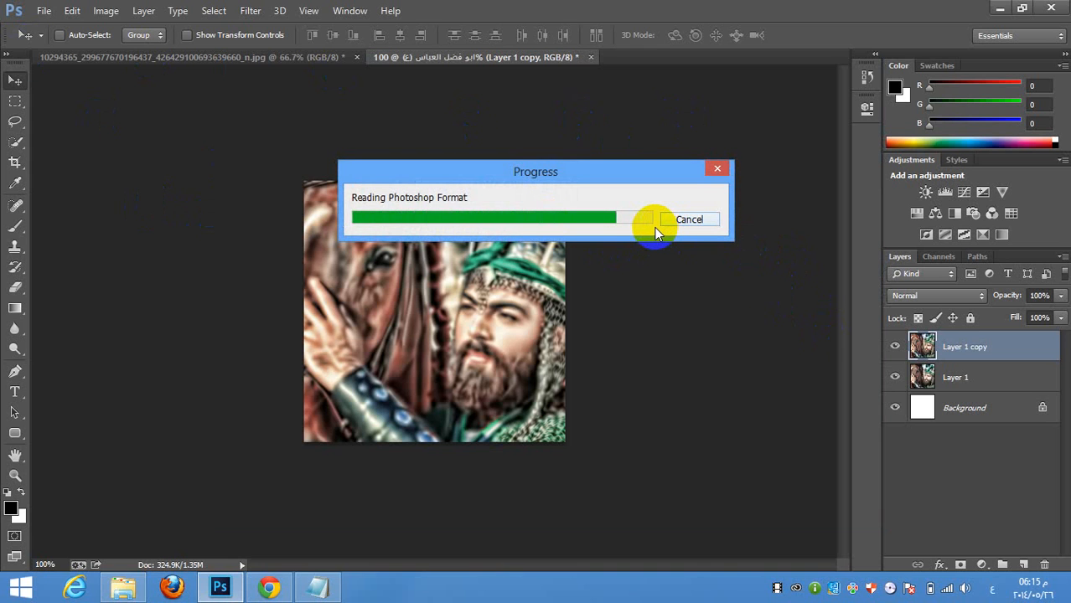
pyautogui.click(554, 253)
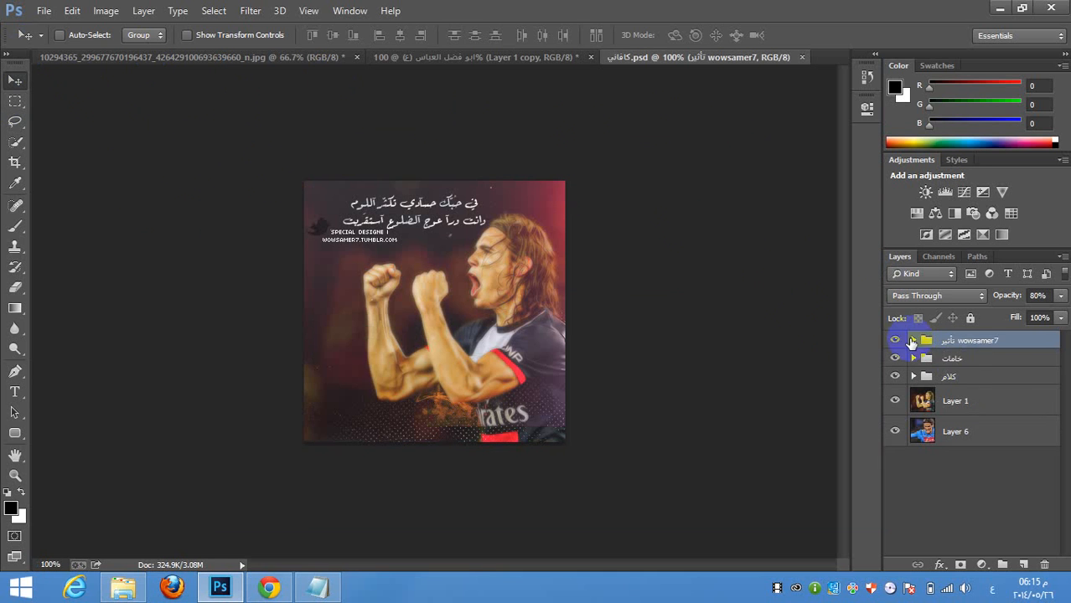
# - Copy the تأثير wowsamer7 and خامات layer groups from كافاني.psd into the horse and rider composition, above the photo layers
pyautogui.keyDown('shift'); pyautogui.click(970, 360); pyautogui.keyUp('shift')
pyautogui.moveTo(342, 107); pyautogui.dragTo(474, 286)
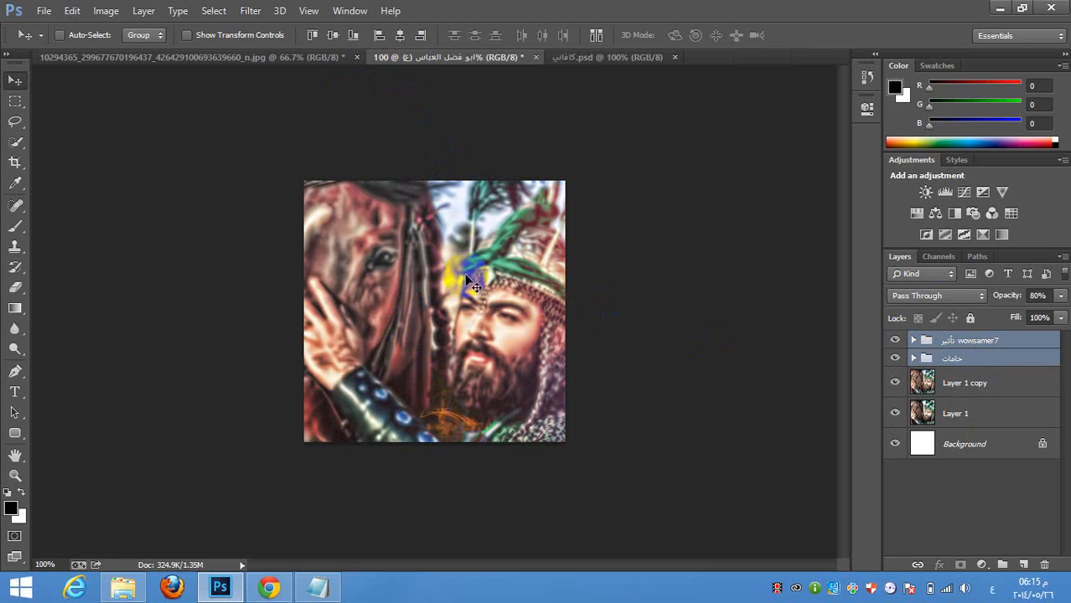
pyautogui.click(945, 343)
pyautogui.click(913, 341)
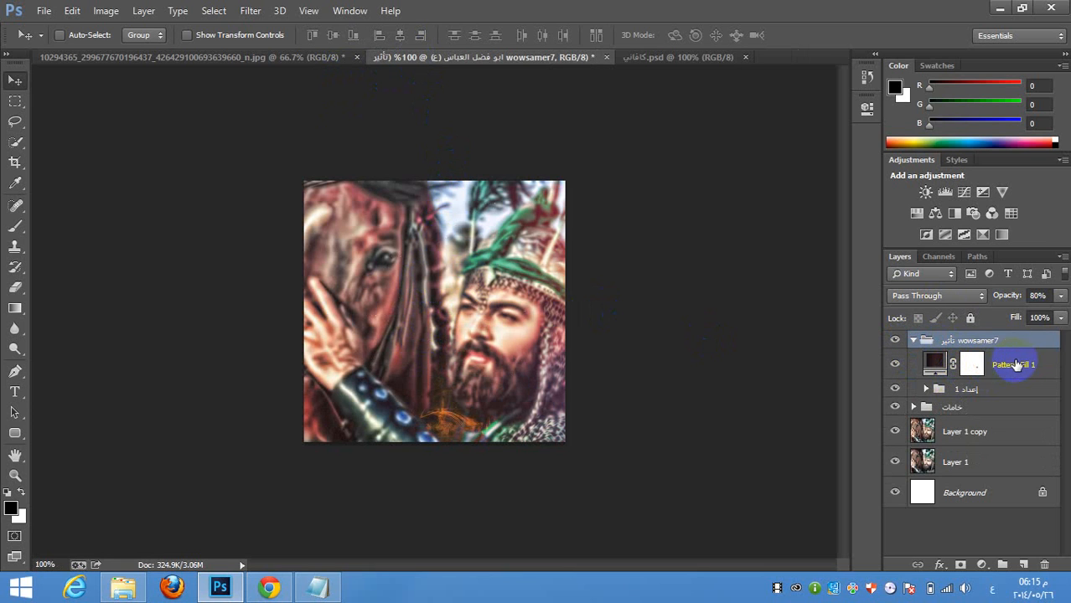
pyautogui.click(913, 341)
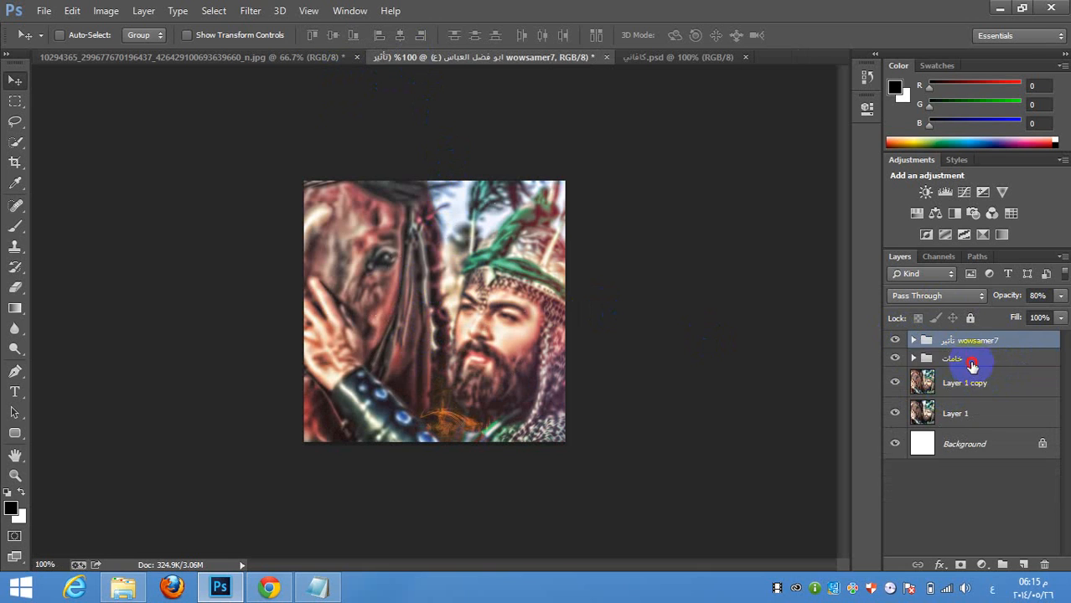
# - Stretch Layer 2 in the خامات group upward to 113.72% height with Free Transform
pyautogui.click(921, 359)
pyautogui.click(914, 359)
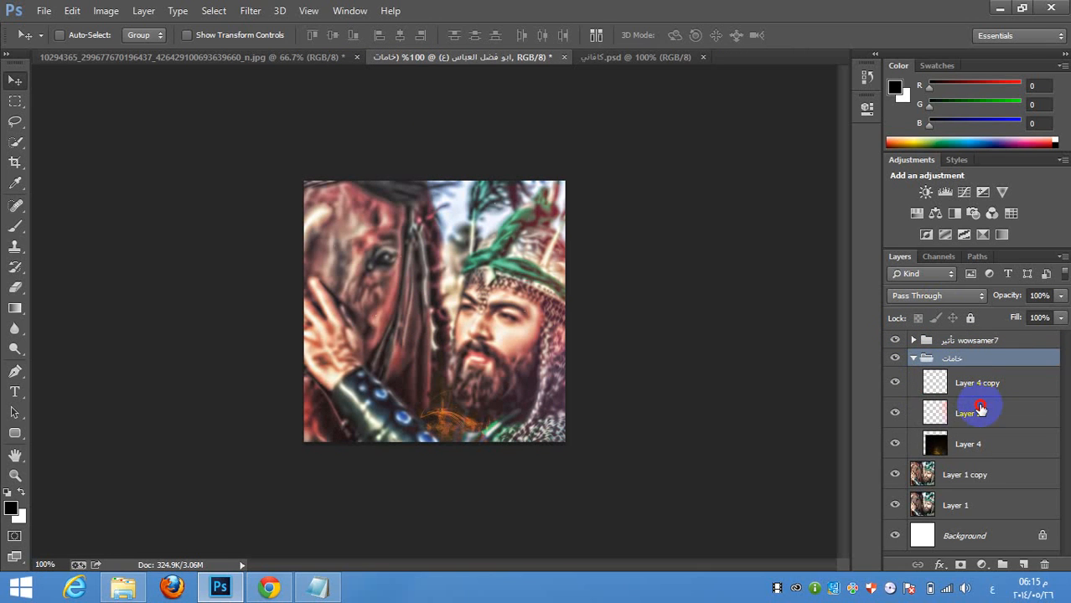
pyautogui.click(980, 409)
pyautogui.moveTo(727, 361); pyautogui.dragTo(729, 366)
pyautogui.hotkey('ctrl', 't')
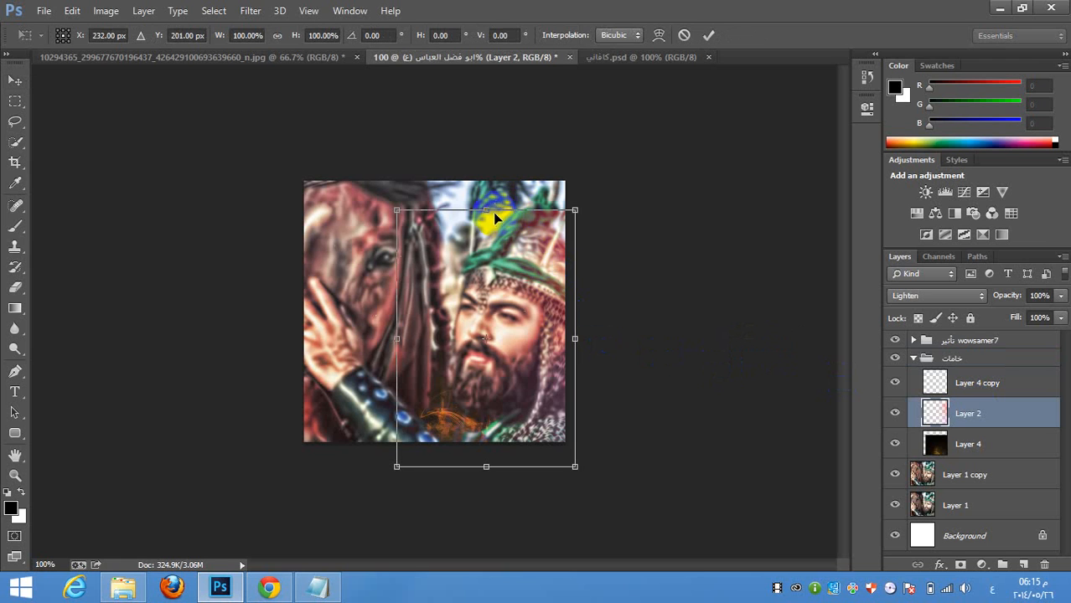
pyautogui.moveTo(494, 196); pyautogui.dragTo(495, 161)
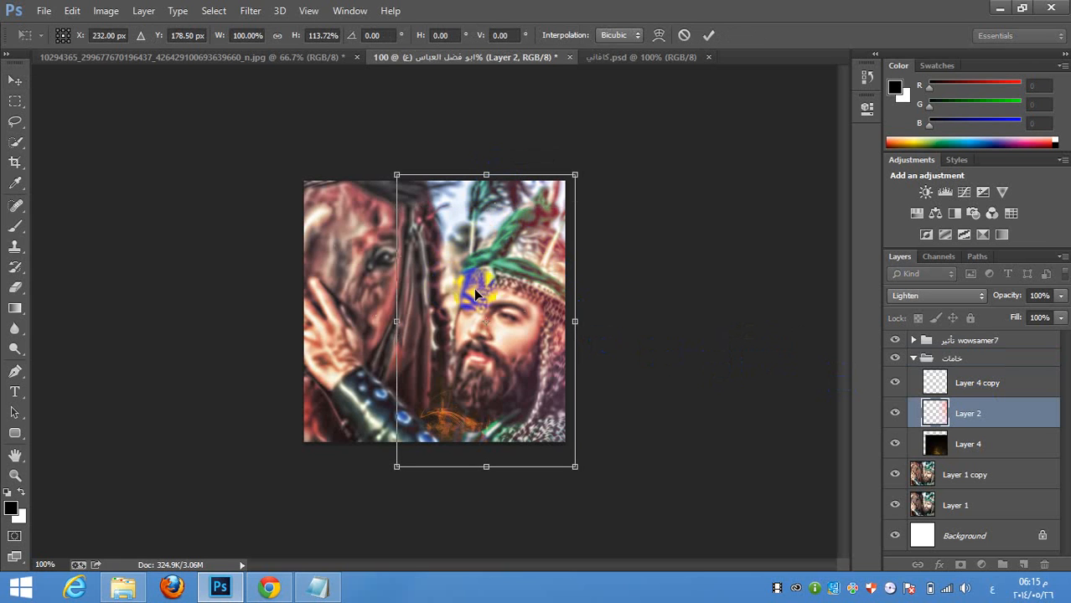
pyautogui.press('Return')
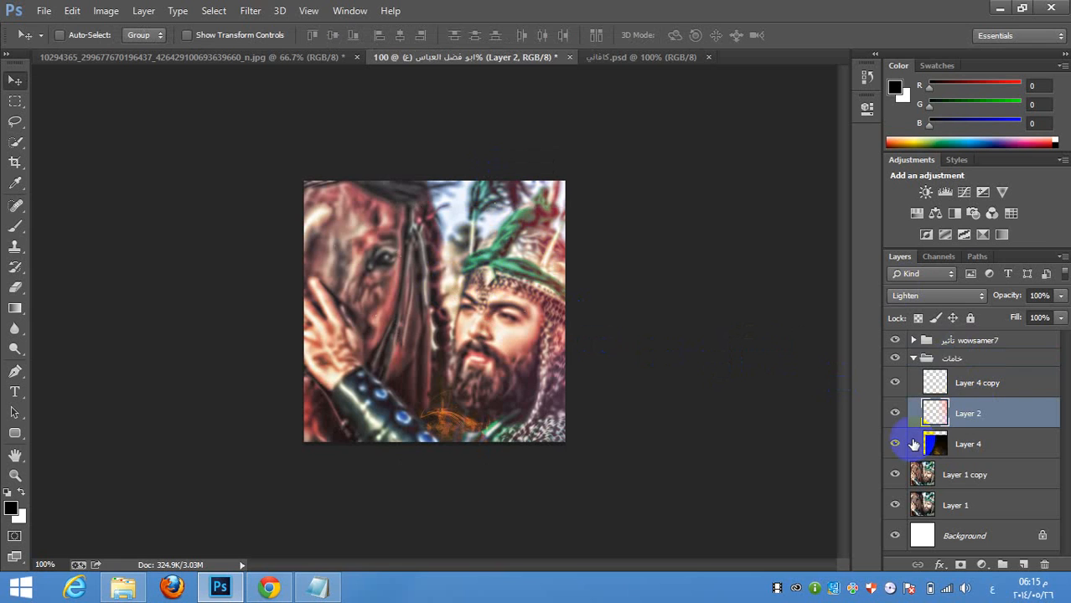
# - Hide Layer 4 in the خامات group and collapse the group
pyautogui.click(912, 444)
pyautogui.click(895, 443)
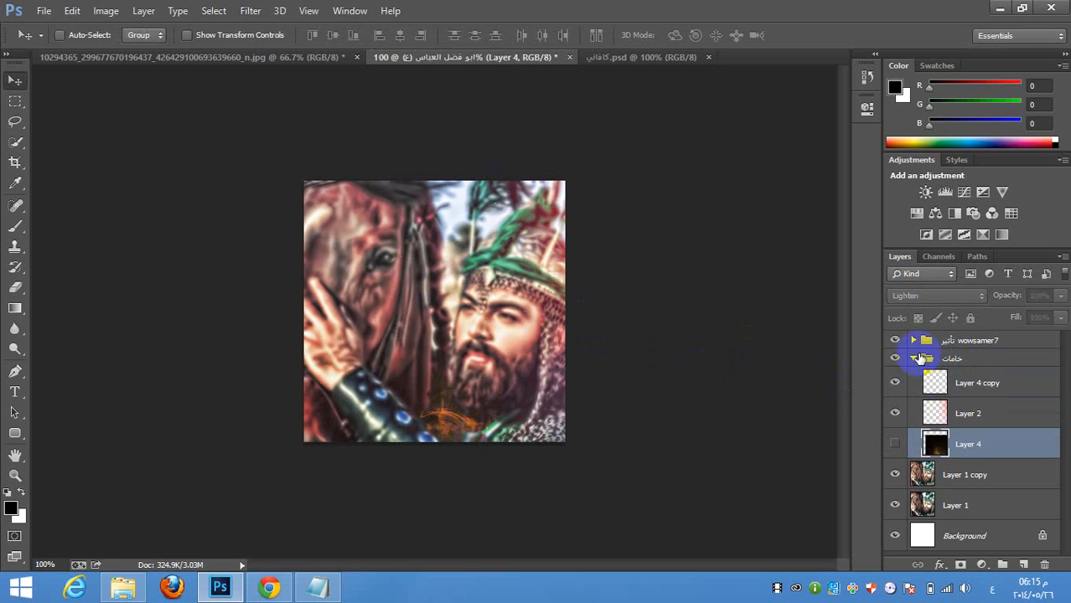
pyautogui.click(914, 358)
# - Hide the Pattern Fill 1 and مستويات 1 layers inside the تأثير wowsamer7 group, and collapse the group
pyautogui.click(913, 341)
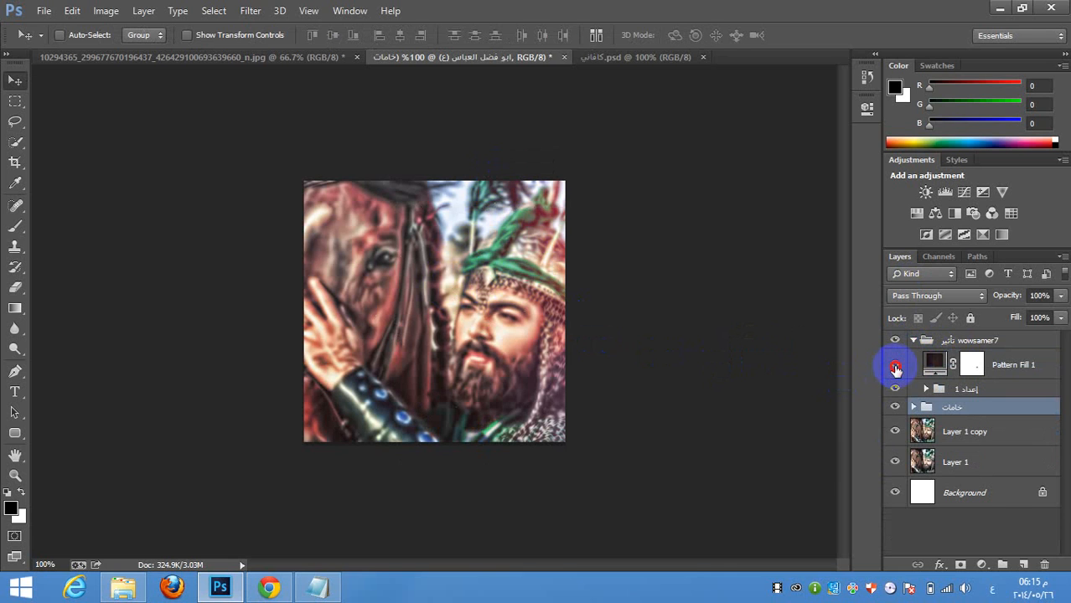
pyautogui.moveTo(950, 362); pyautogui.dragTo(923, 381)
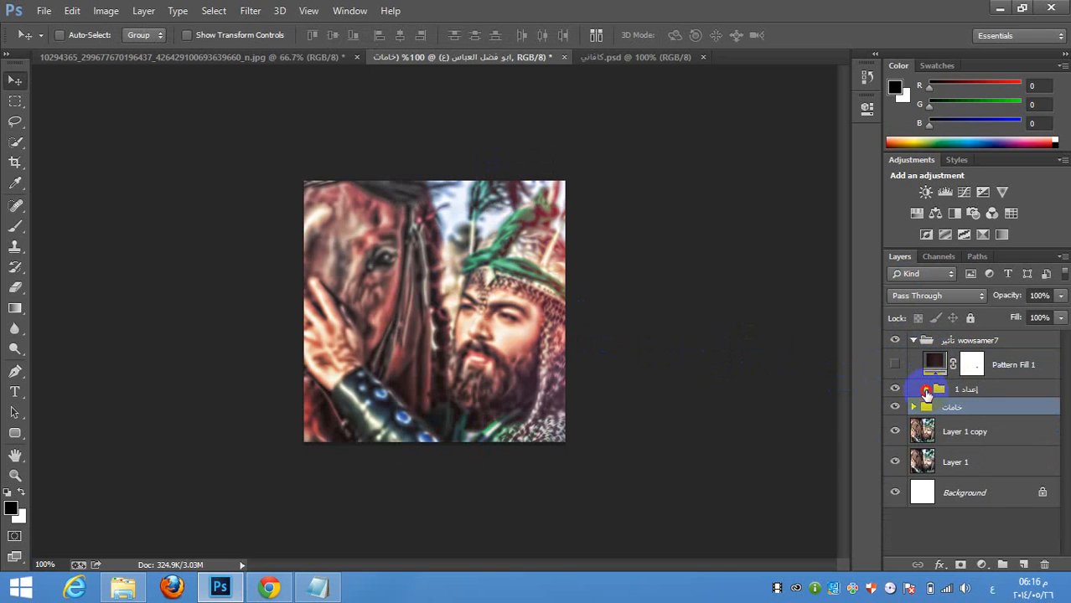
pyautogui.click(925, 390)
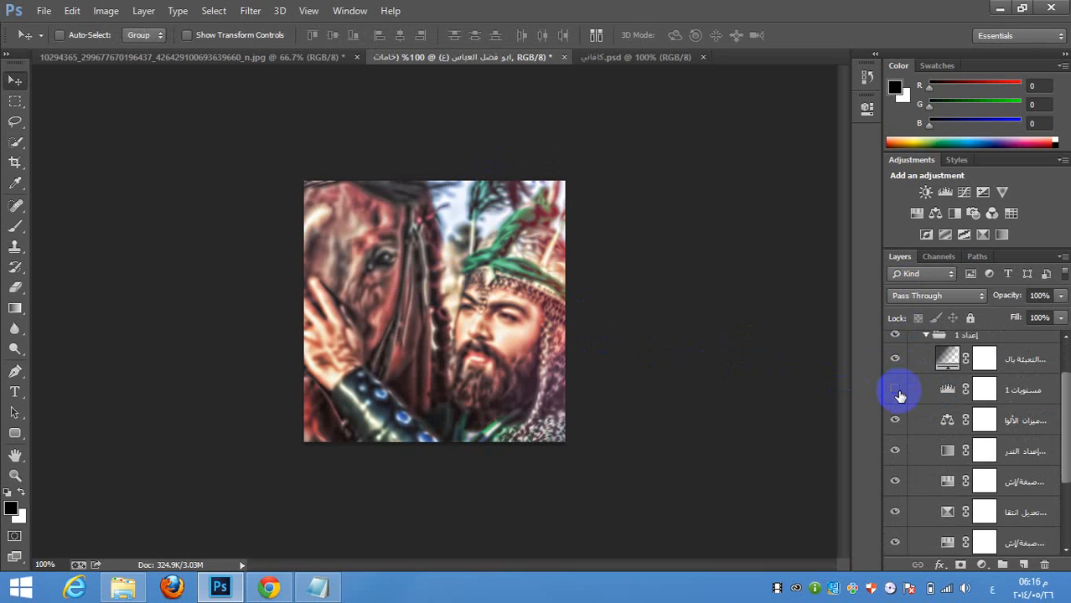
pyautogui.scroll(3, 900, 396)
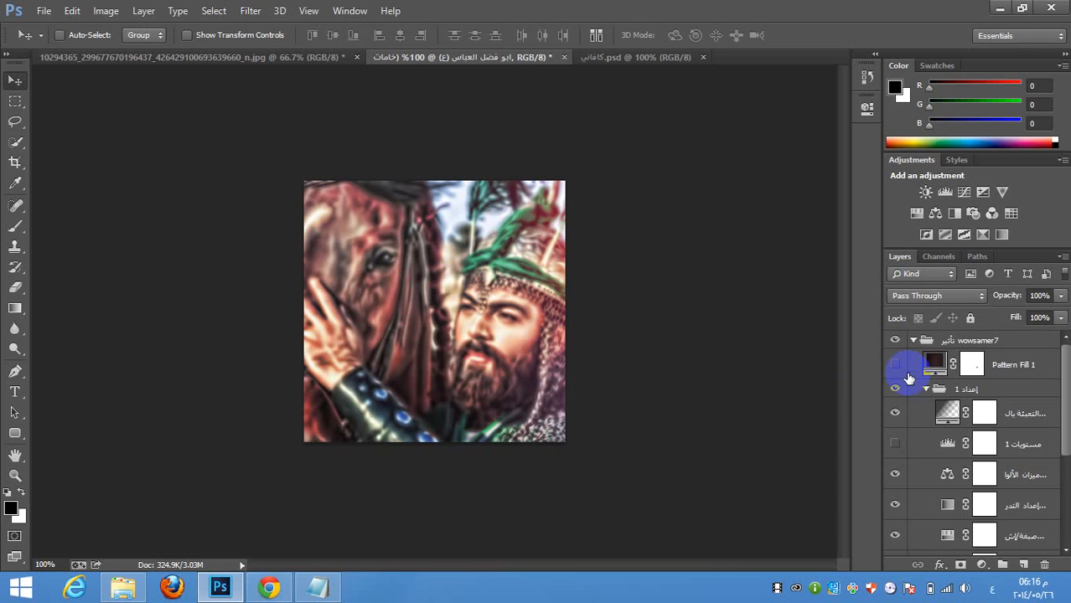
pyautogui.click(914, 340)
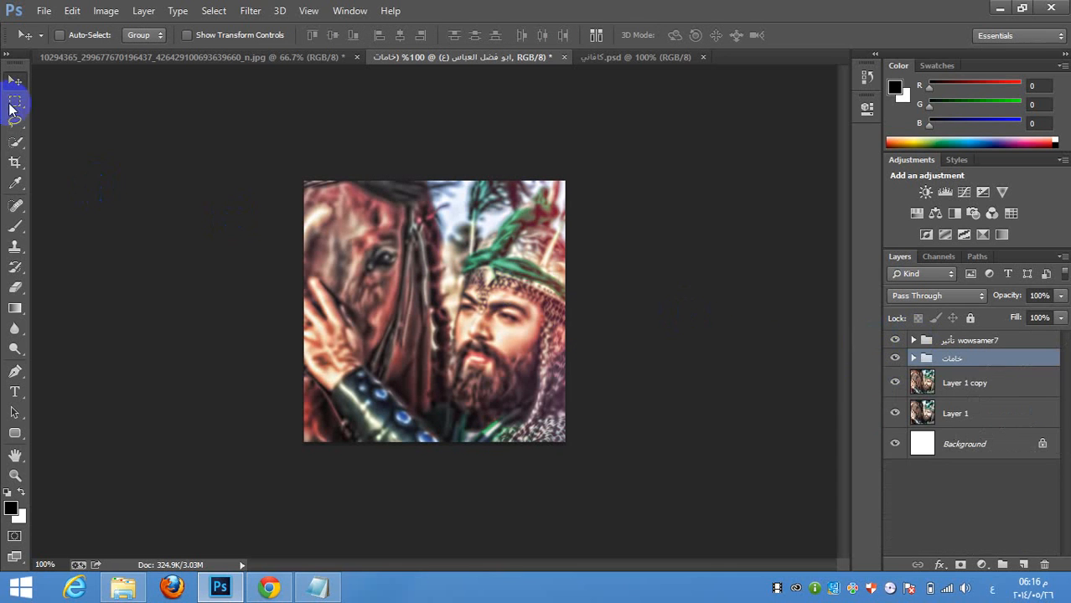
pyautogui.click(15, 101)
pyautogui.click(989, 340)
pyautogui.press('Delete')
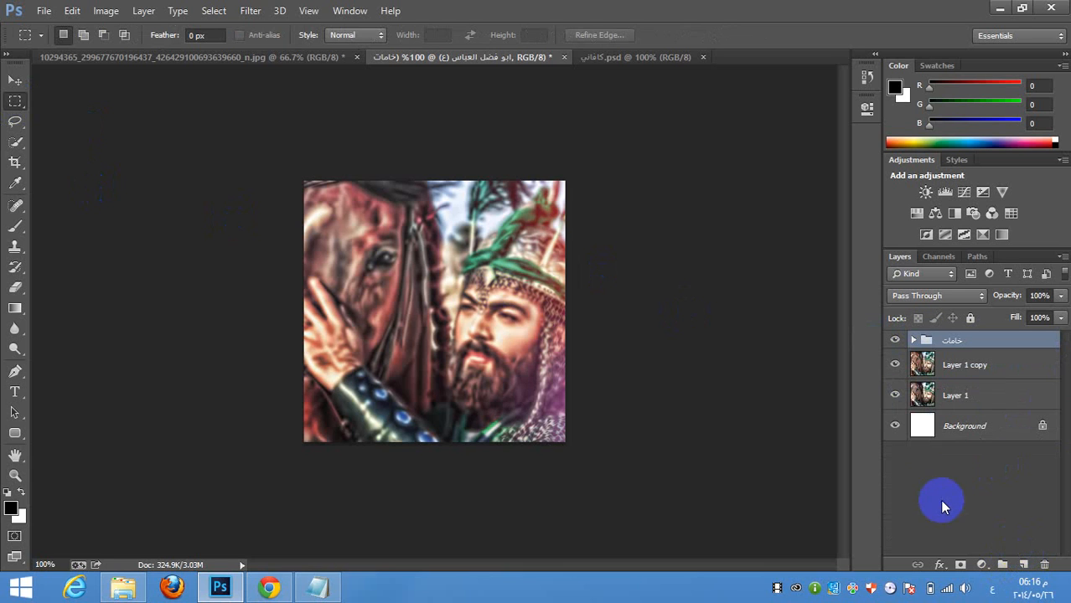
pyautogui.hotkey('ctrl', 'z')
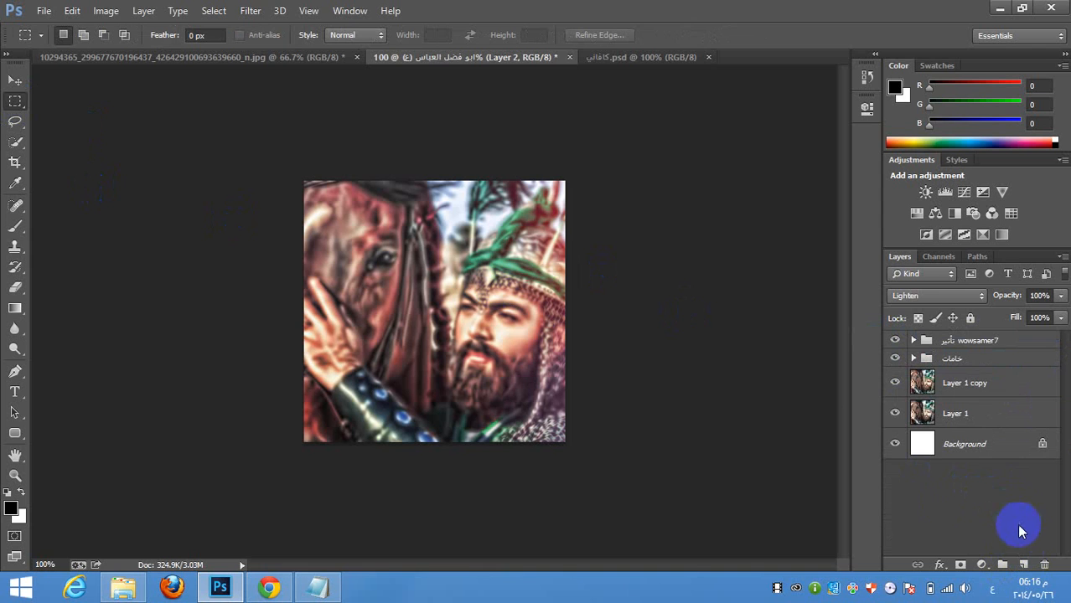
# - Add a new layer above the تأثير wowsamer7 group and stroke the whole canvas outline with a thin black border
pyautogui.click(982, 347)
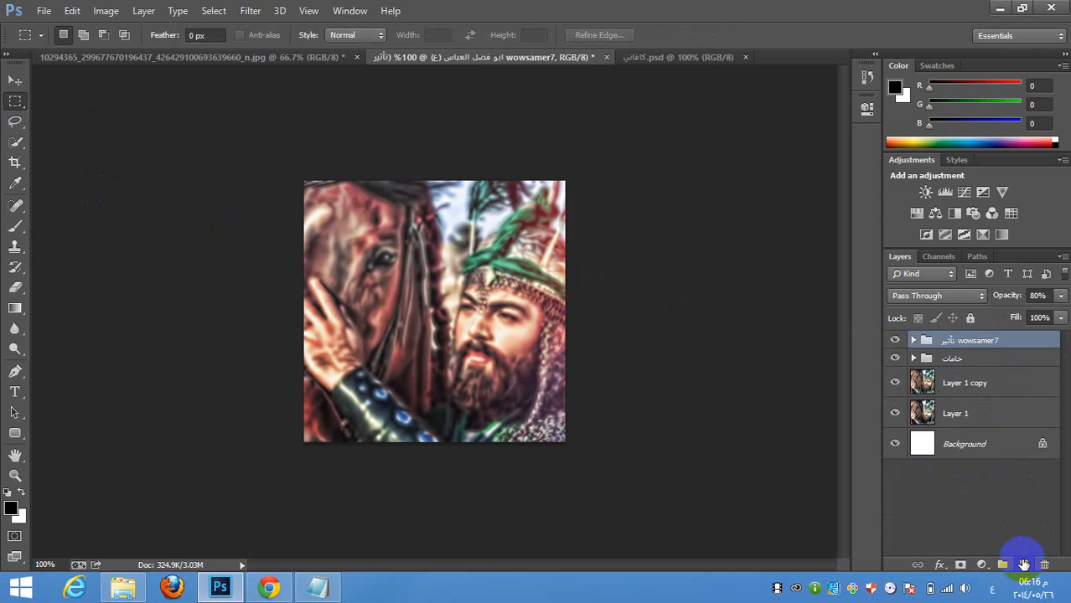
pyautogui.click(1022, 563)
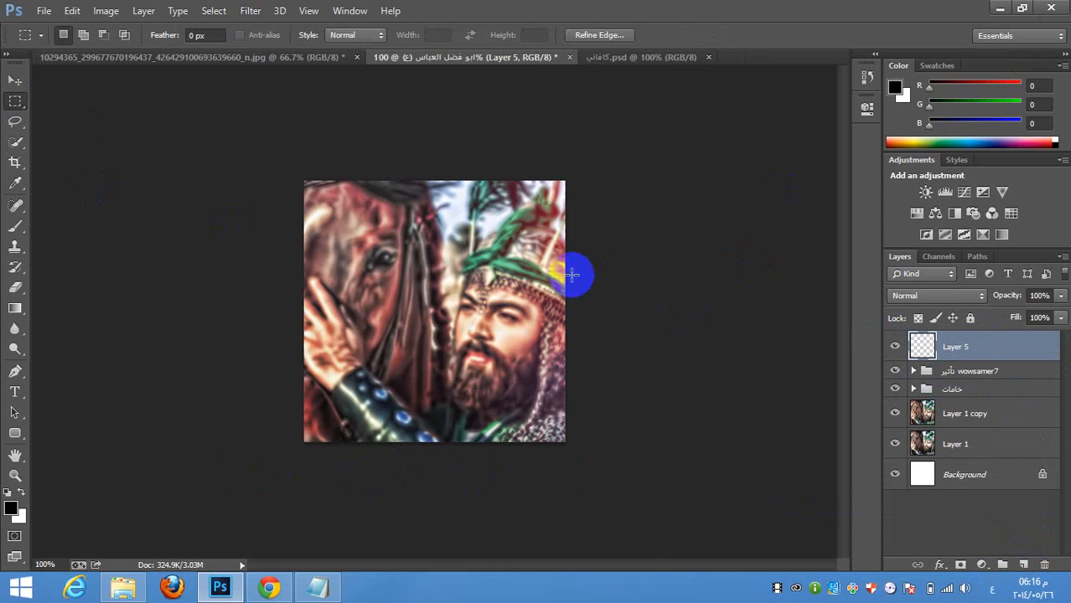
pyautogui.hotkey('ctrl', 'a')
pyautogui.rightClick(519, 243)
pyautogui.click(545, 478)
pyautogui.click(626, 148)
pyautogui.click(671, 205)
# - Add a Pattern Overlay layer style to Layer 5 using the black-and-white checkerboard pattern
pyautogui.rightClick(957, 350)
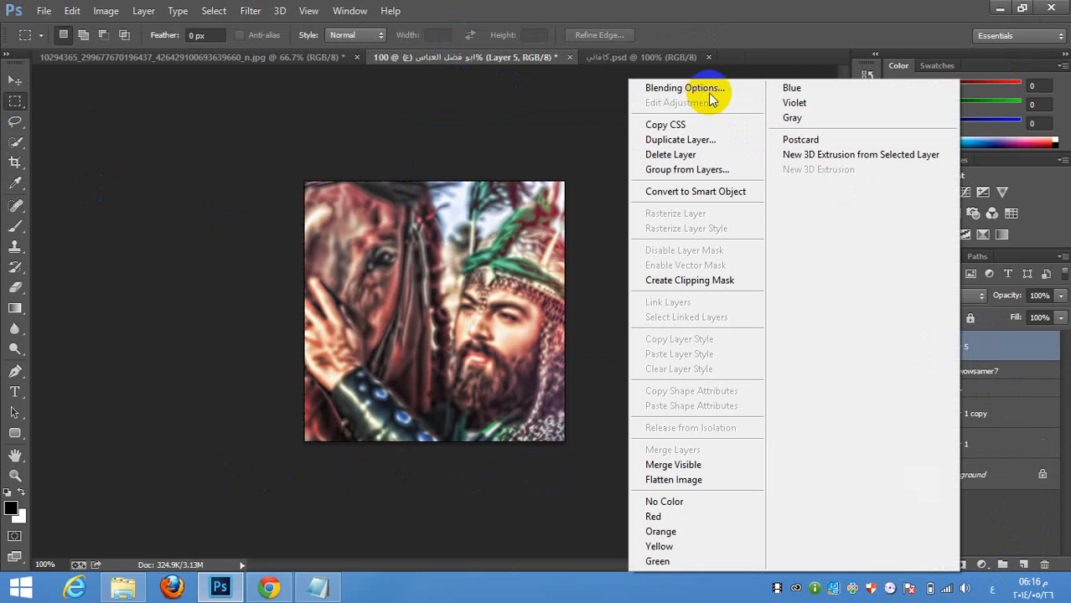
pyautogui.click(710, 90)
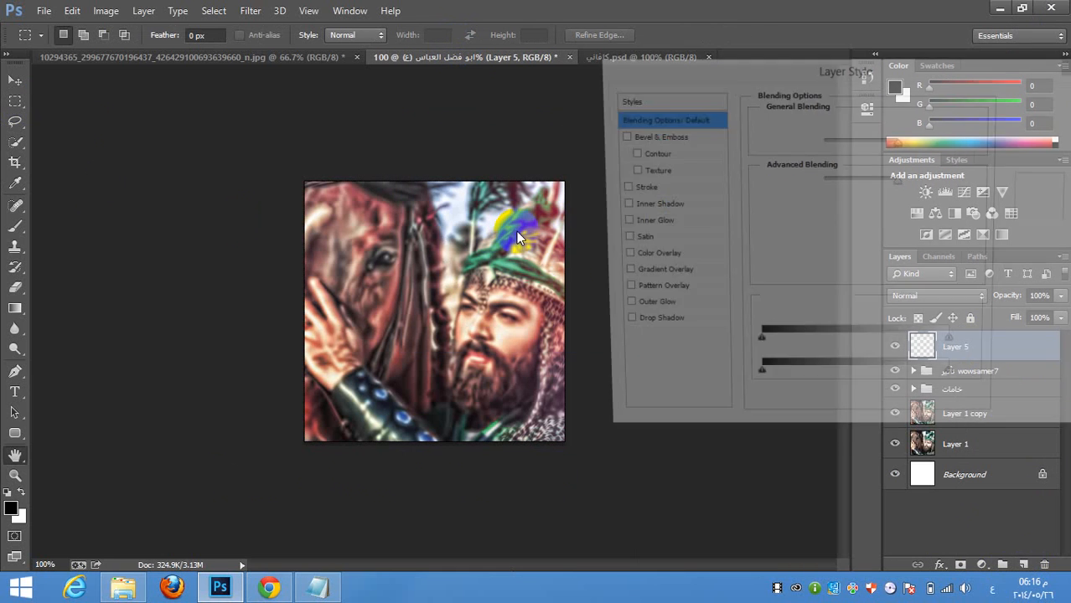
pyautogui.click(676, 294)
pyautogui.click(831, 178)
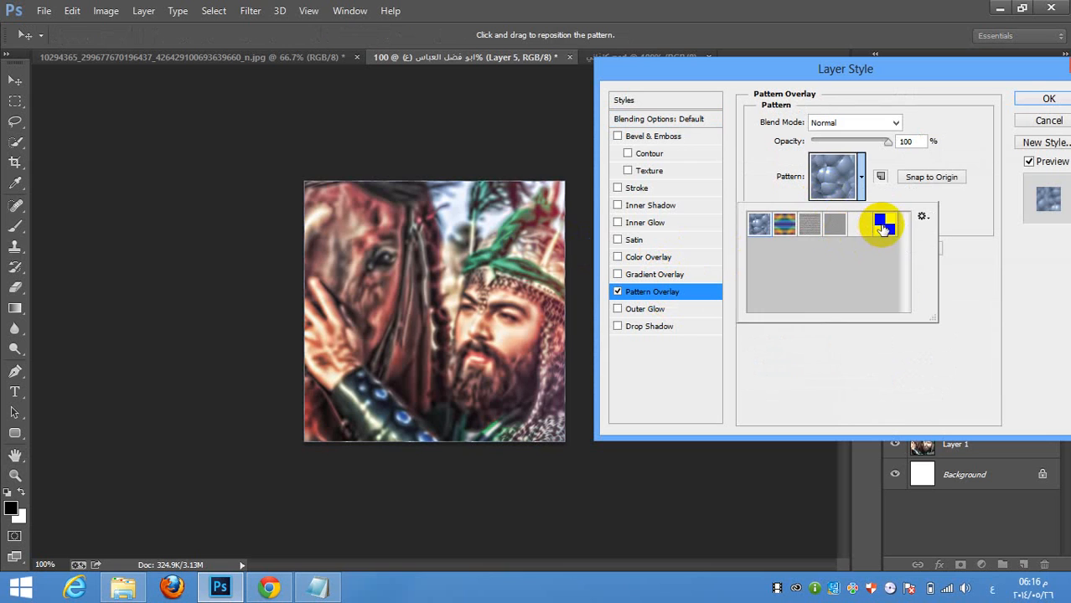
pyautogui.doubleClick(882, 224)
# - Reduce the Pattern Overlay scale to 5% for a finely dotted border and apply the layer style
pyautogui.moveTo(821, 214); pyautogui.dragTo(817, 215)
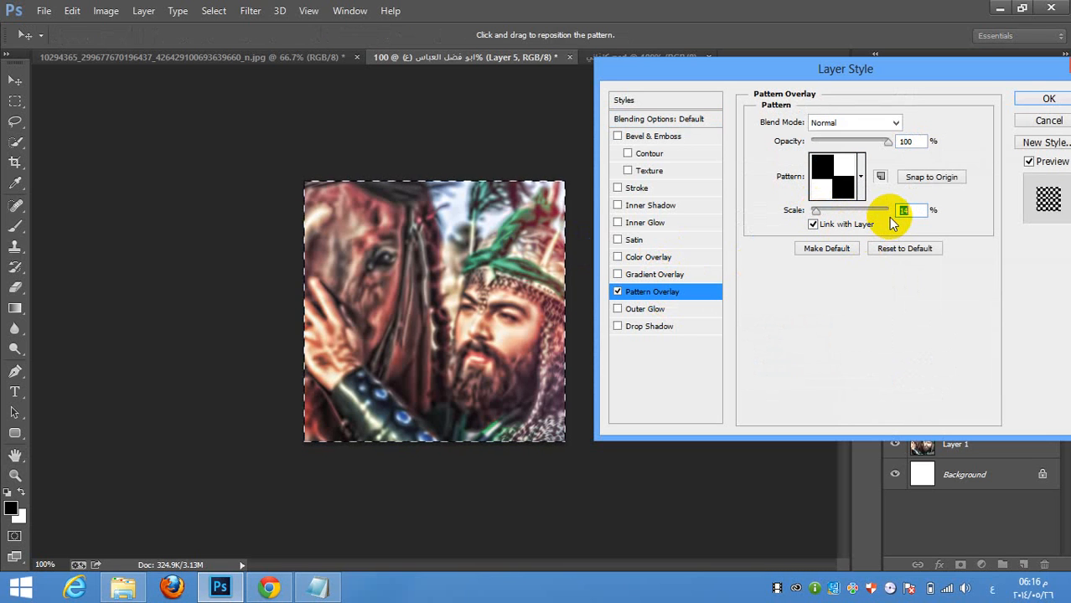
pyautogui.press('Down')
pyautogui.press('Down')
pyautogui.press('Down')
pyautogui.press('Down')
pyautogui.press('Down')
pyautogui.press('Down')
pyautogui.press('Down')
pyautogui.press('Down')
pyautogui.press('Down')
pyautogui.press('Down')
pyautogui.press('Down')
pyautogui.press('Down')
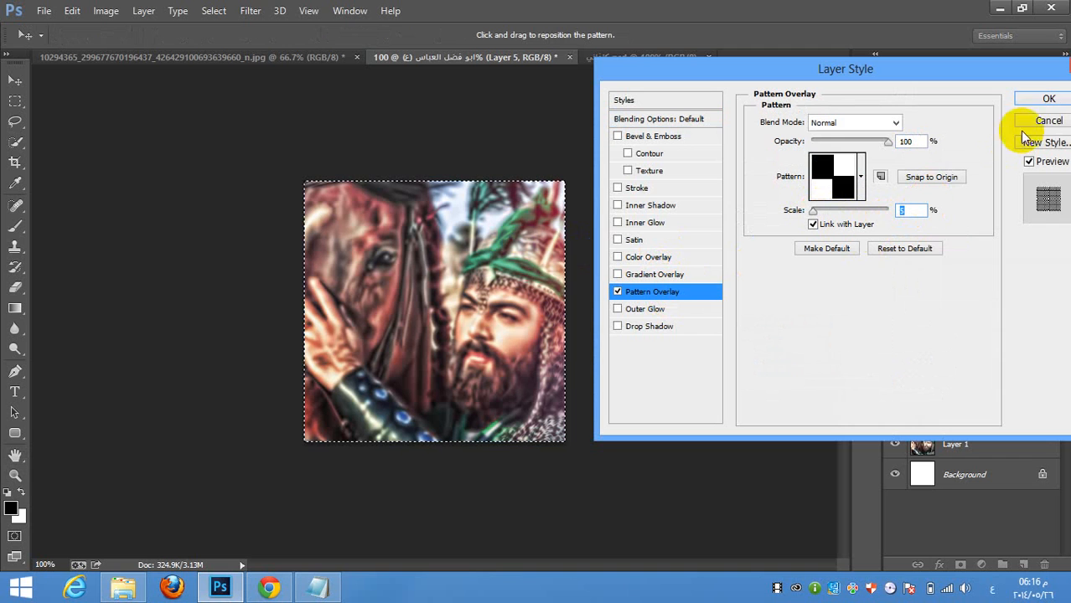
pyautogui.click(1048, 101)
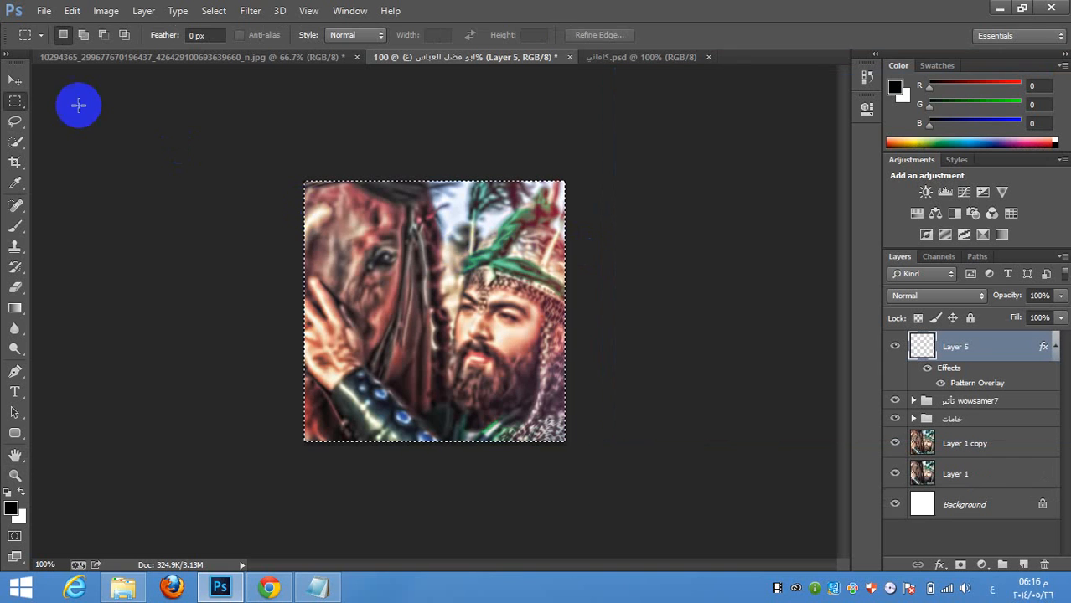
# - Open the PSD effects file directly below "~ التأثير" from the تأثيرات مميزه folder
pyautogui.click(134, 589)
pyautogui.scroll(3, 426, 323)
pyautogui.scroll(-1, 448, 373)
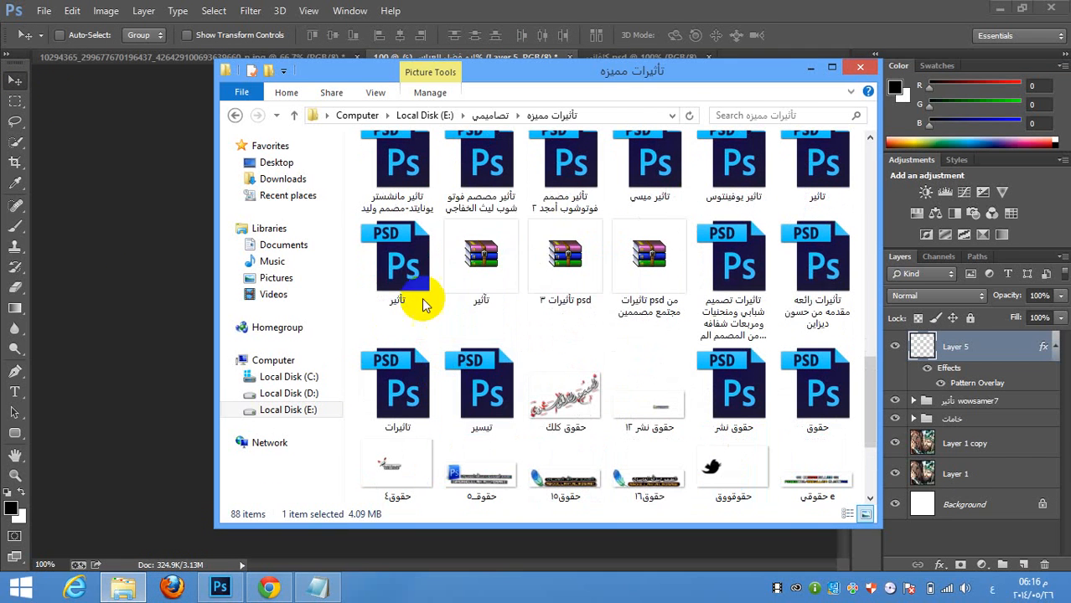
pyautogui.scroll(1, 799, 258)
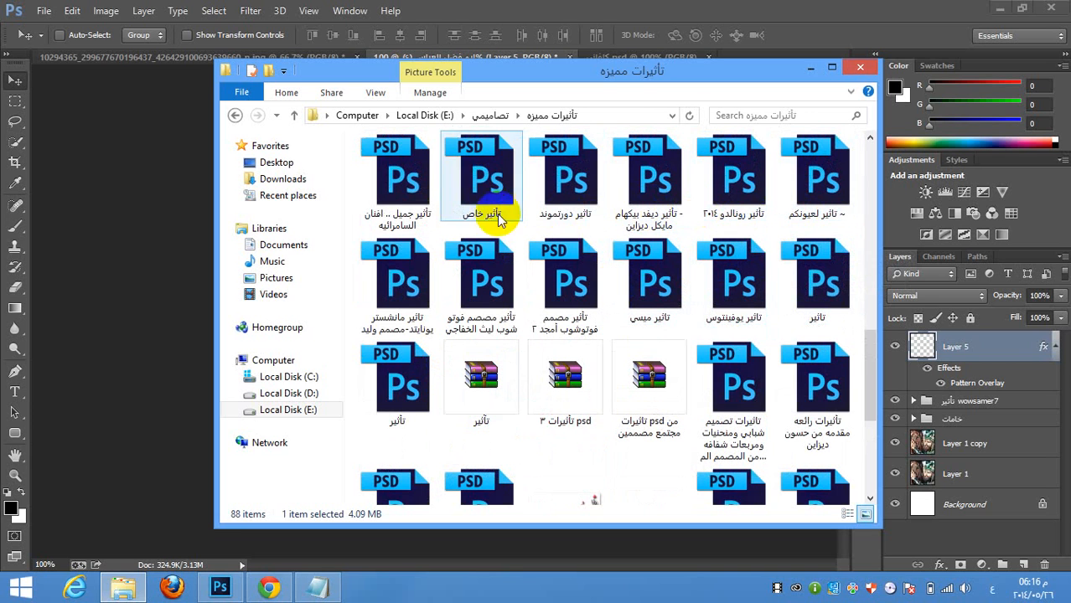
pyautogui.scroll(2, 410, 311)
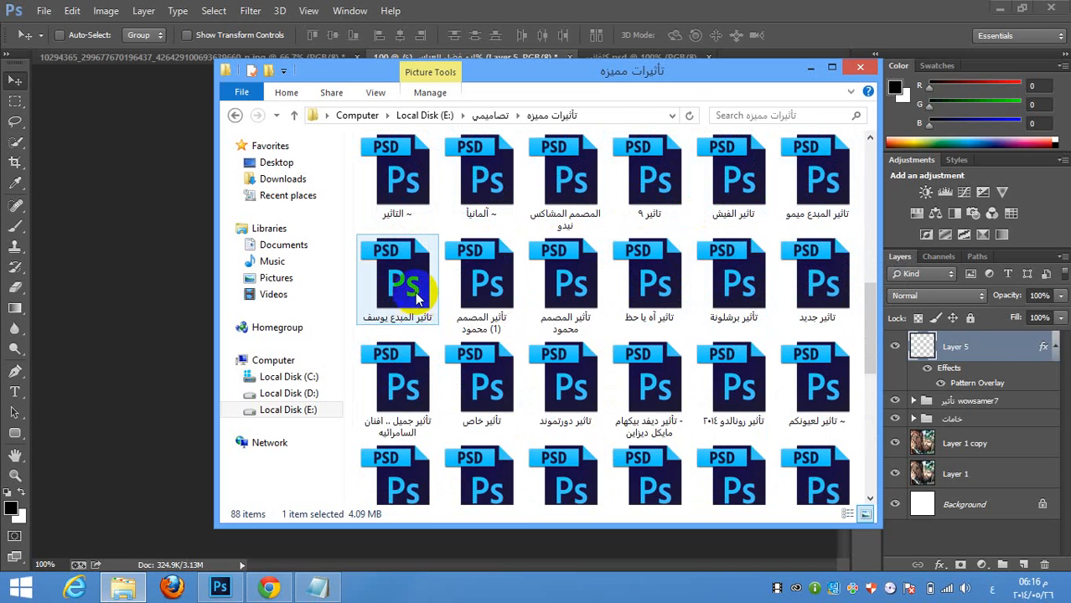
pyautogui.doubleClick(399, 317)
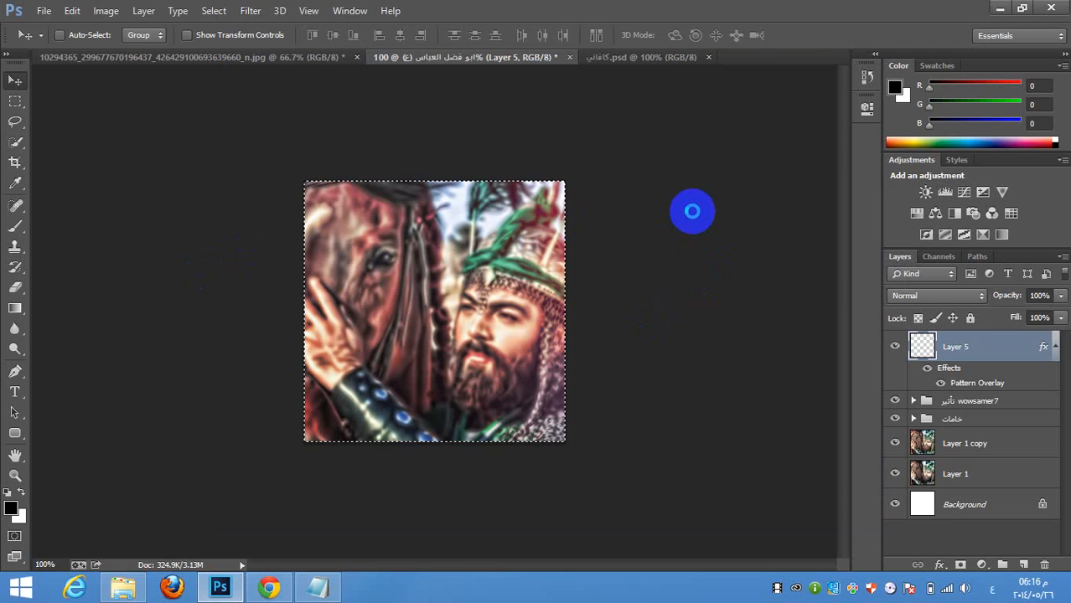
pyautogui.click(536, 240)
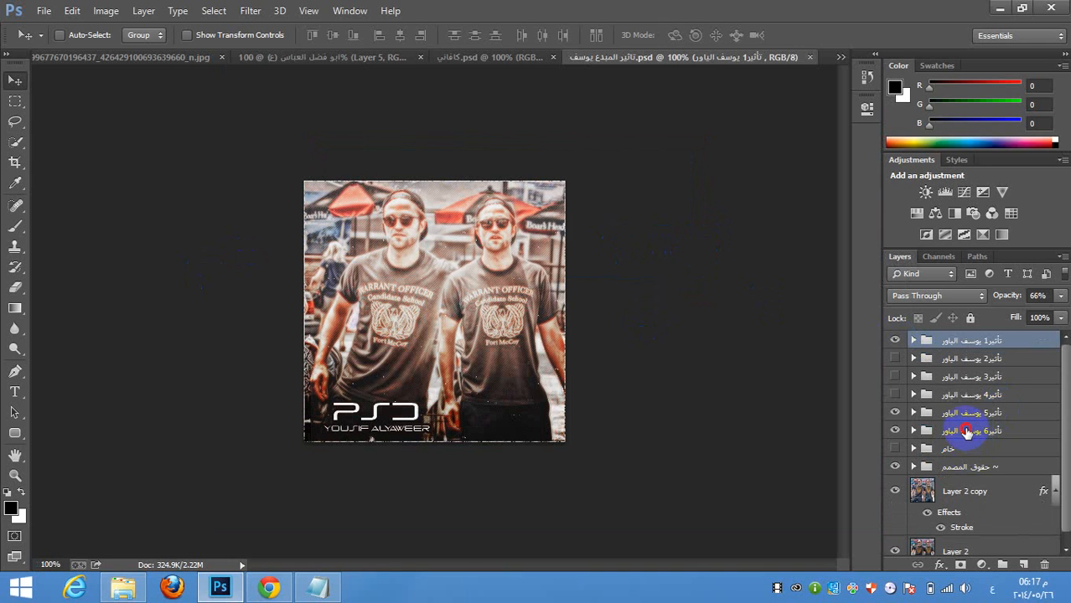
# - Hide تأثير6 in the effects PSD, copy its تأثير5 group into the avatar above Layer 5, and set the copy's opacity to 40%
pyautogui.click(966, 431)
pyautogui.click(952, 417)
pyautogui.click(895, 431)
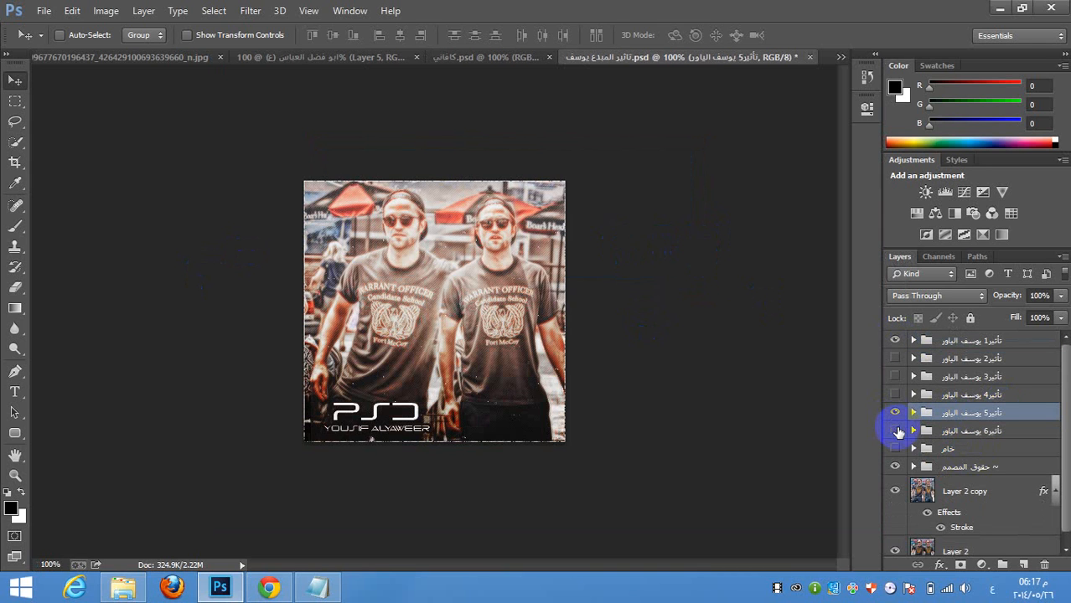
pyautogui.click(308, 52)
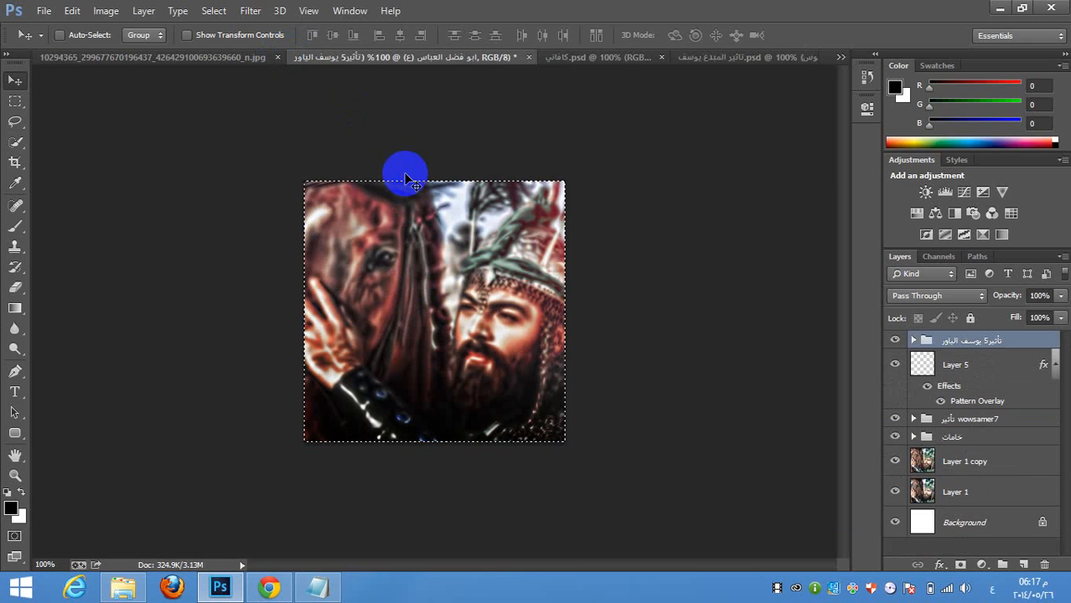
pyautogui.moveTo(1016, 301); pyautogui.dragTo(411, 235)
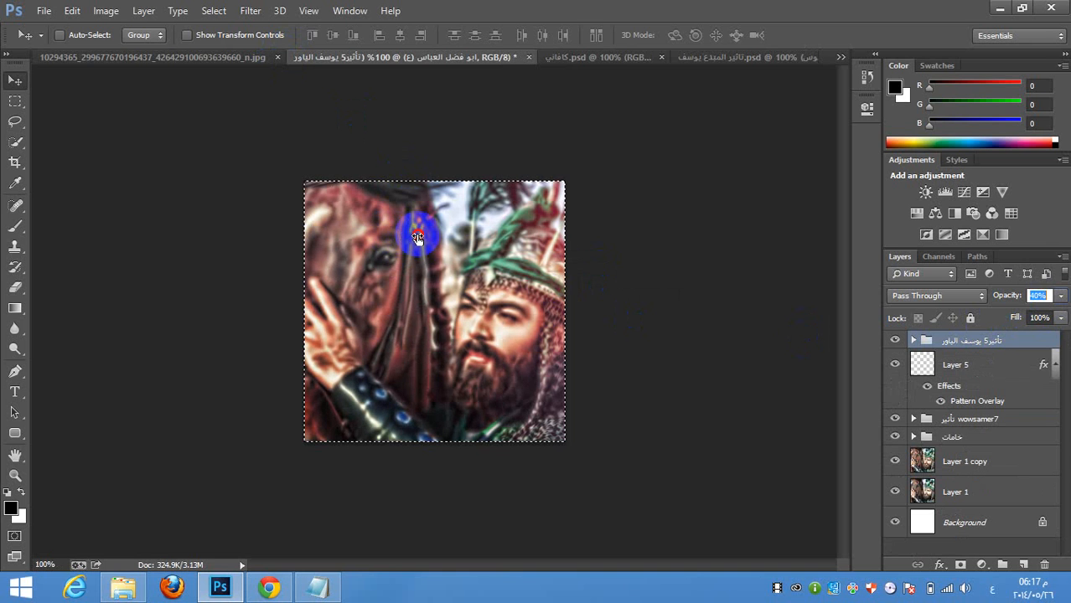
# - Hide تأثير5 in the effects PSD and copy its تأثير1 group into the avatar above the تأثير5 group
pyautogui.click(760, 58)
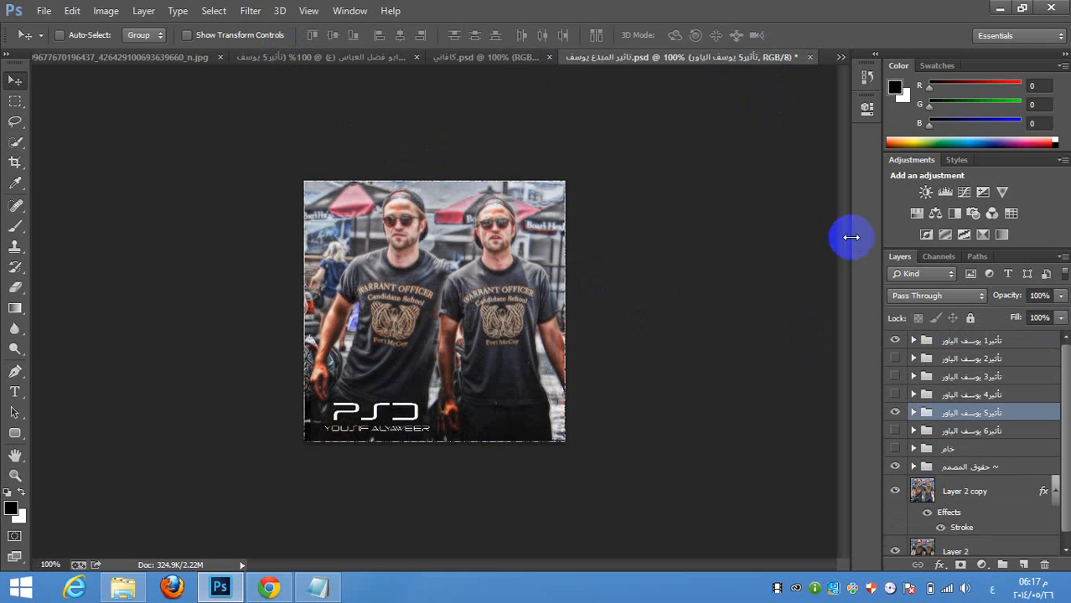
pyautogui.click(896, 410)
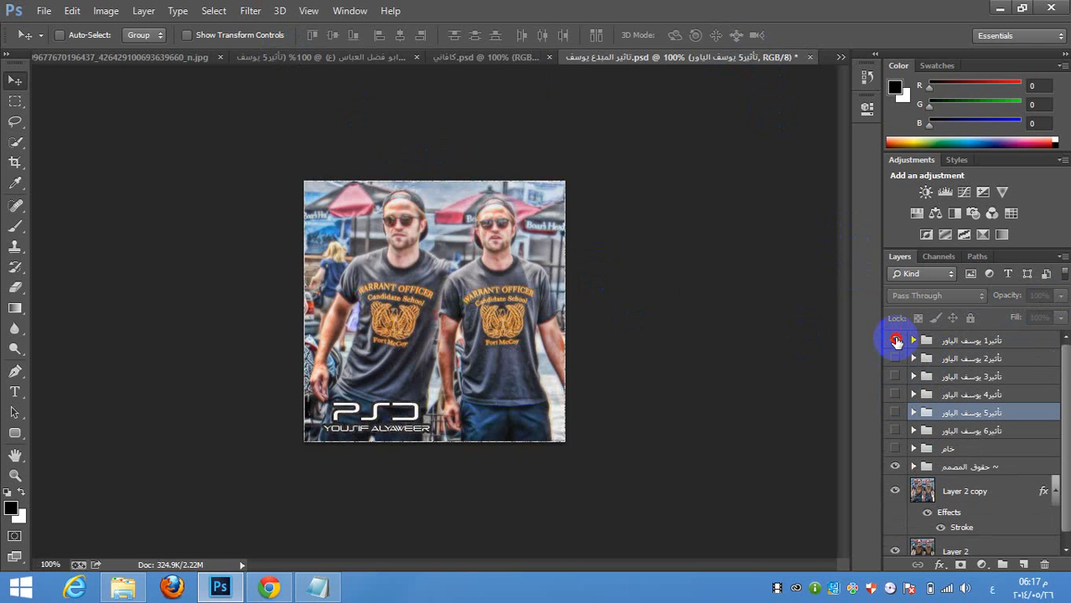
pyautogui.click(948, 342)
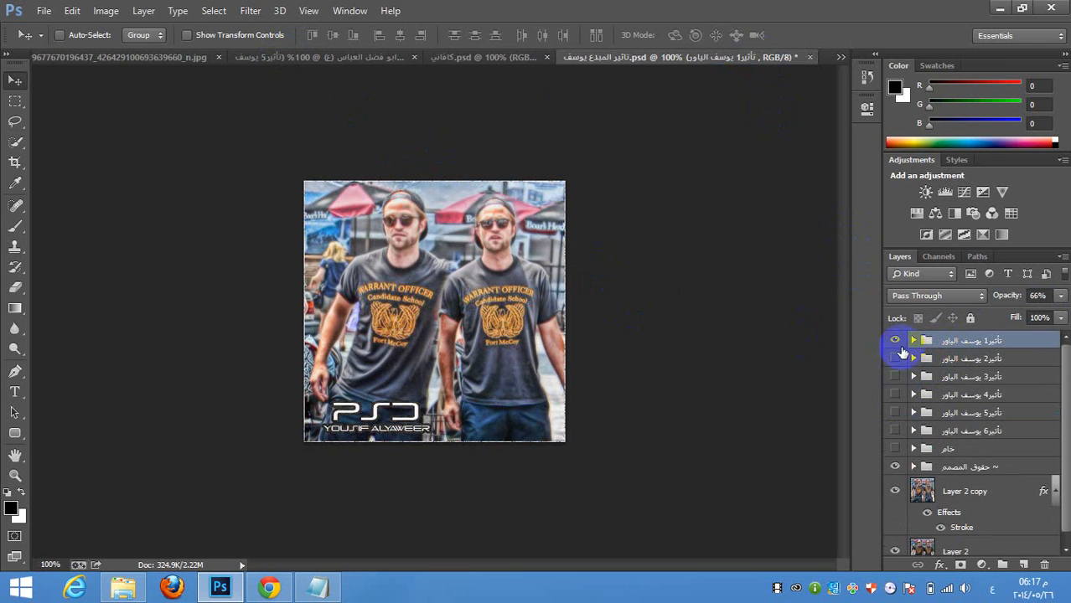
pyautogui.click(429, 75)
pyautogui.moveTo(429, 76); pyautogui.dragTo(534, 267)
pyautogui.moveTo(751, 345); pyautogui.dragTo(821, 320)
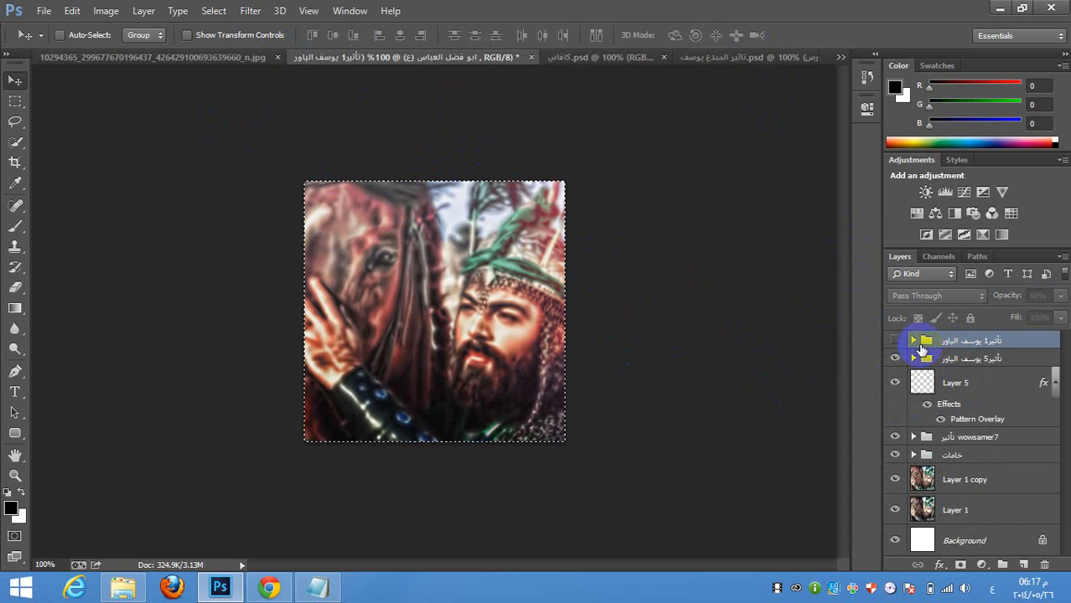
# - Compare the avatar with the تأثير1 group and its التعبئة بالتدرج 1 layer on and off, and delete that group
pyautogui.click(895, 341)
pyautogui.click(895, 341)
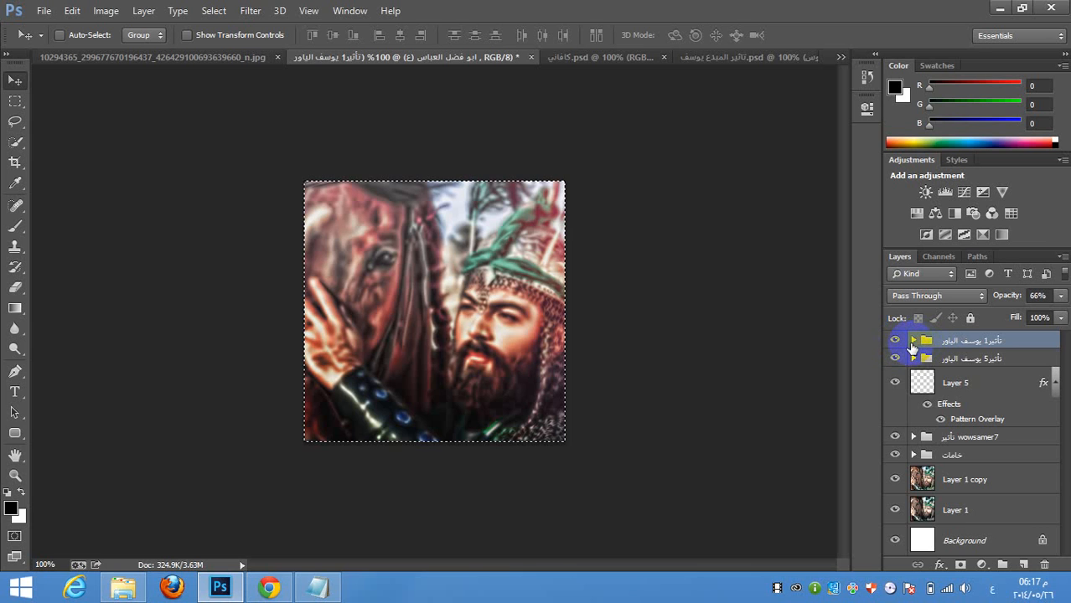
pyautogui.click(913, 342)
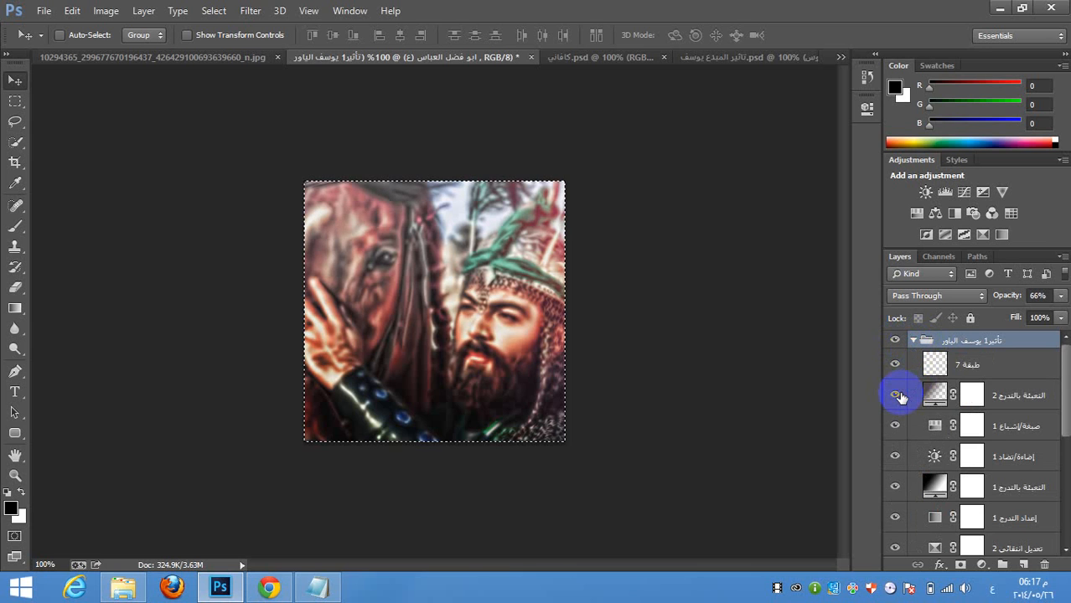
pyautogui.scroll(-2, 899, 397)
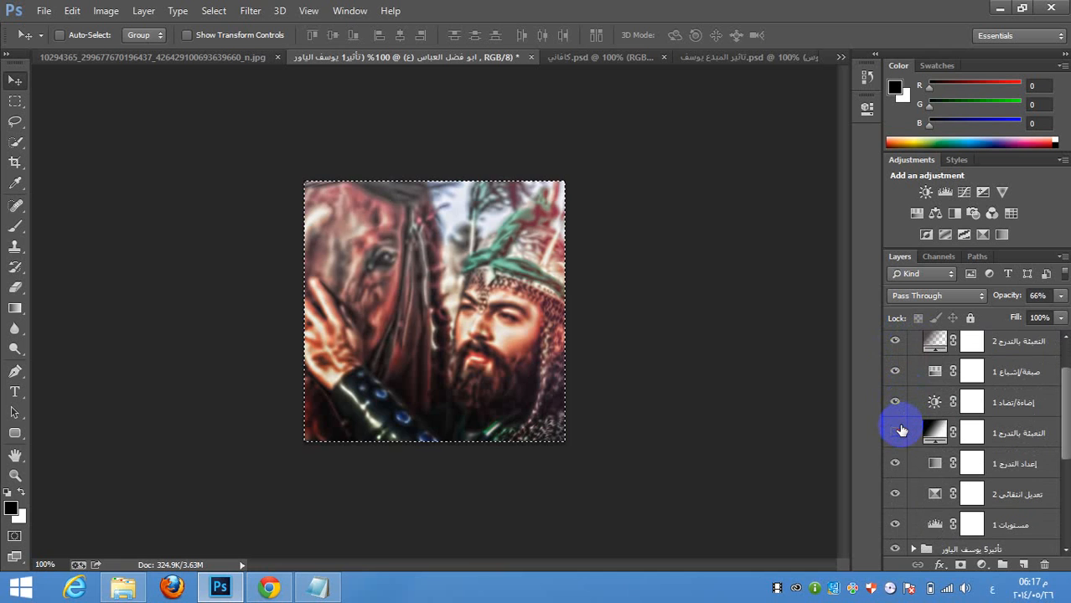
pyautogui.click(900, 428)
pyautogui.click(898, 431)
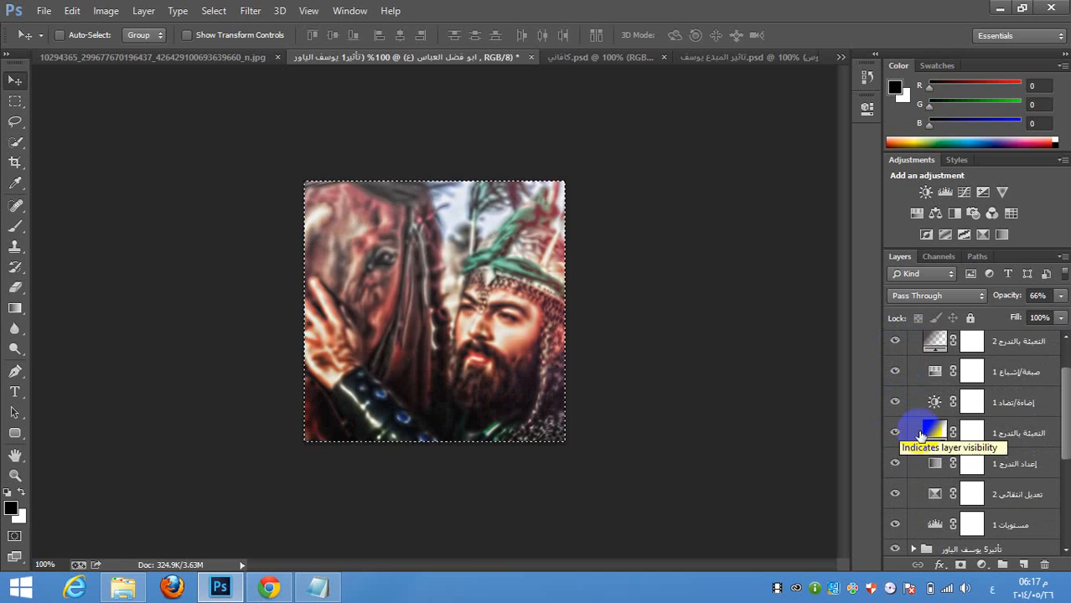
pyautogui.scroll(2, 934, 356)
pyautogui.moveTo(940, 339); pyautogui.dragTo(992, 419)
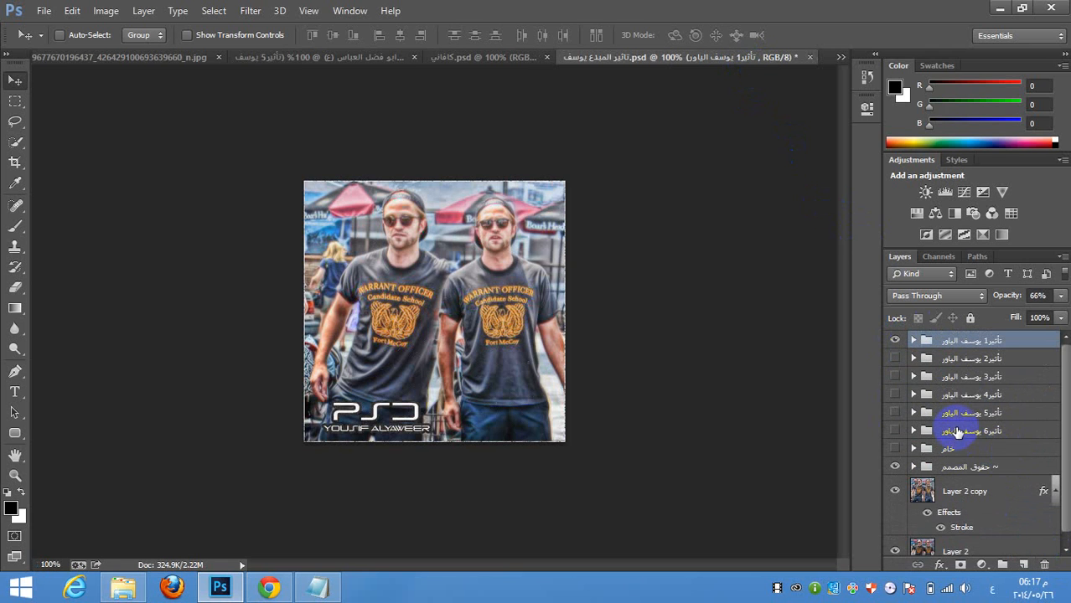
# - Hide تأثير1 in the effects PSD and preview the تأثير6, تأثير4 and تأثير3 groups one at a time
pyautogui.click(893, 340)
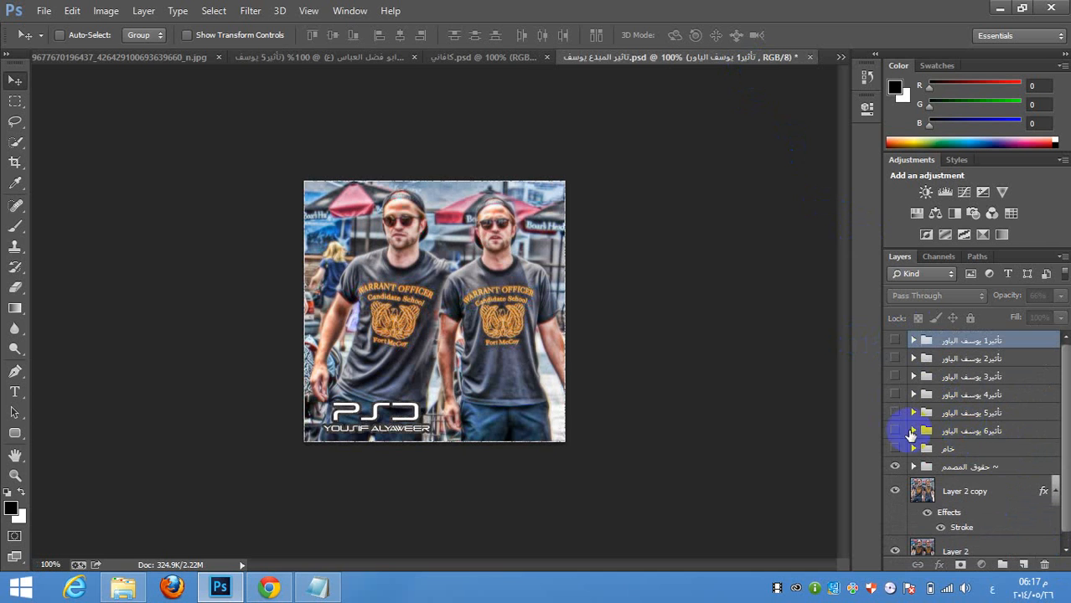
pyautogui.click(964, 432)
pyautogui.click(894, 429)
pyautogui.click(894, 430)
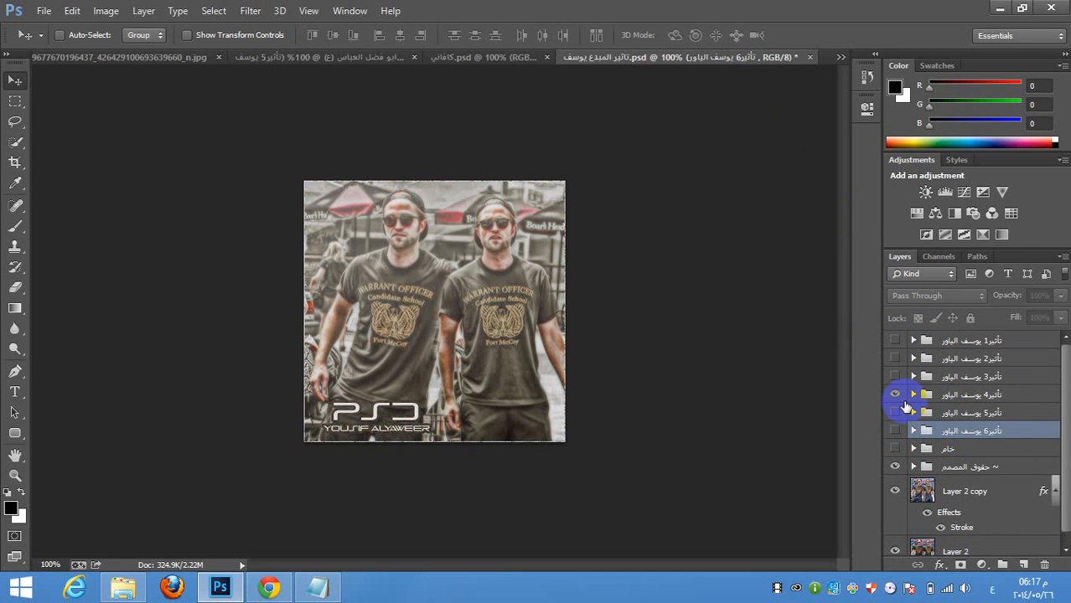
pyautogui.click(896, 376)
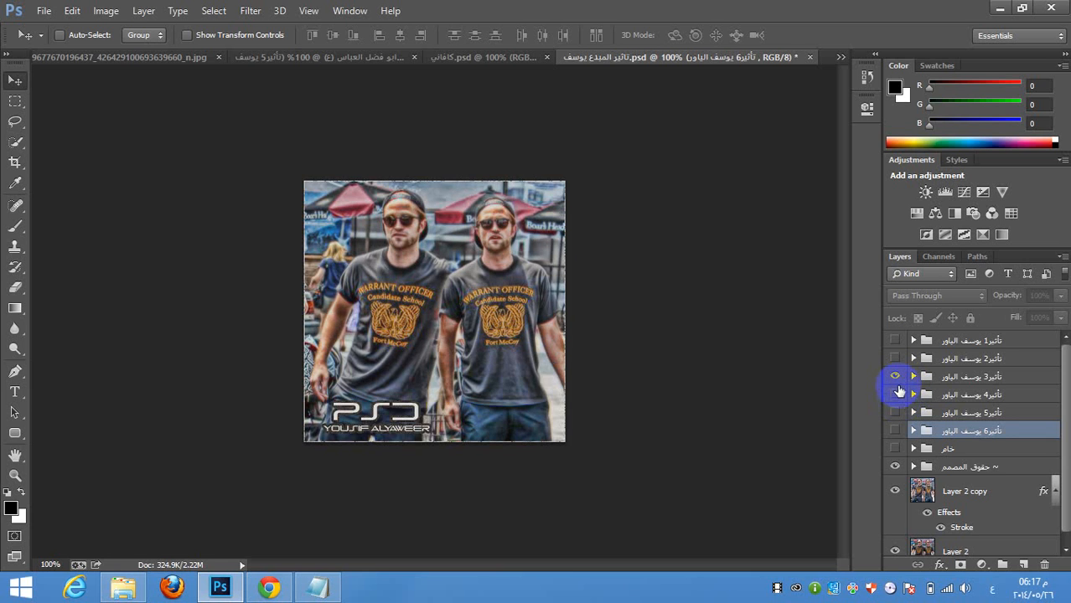
pyautogui.click(895, 412)
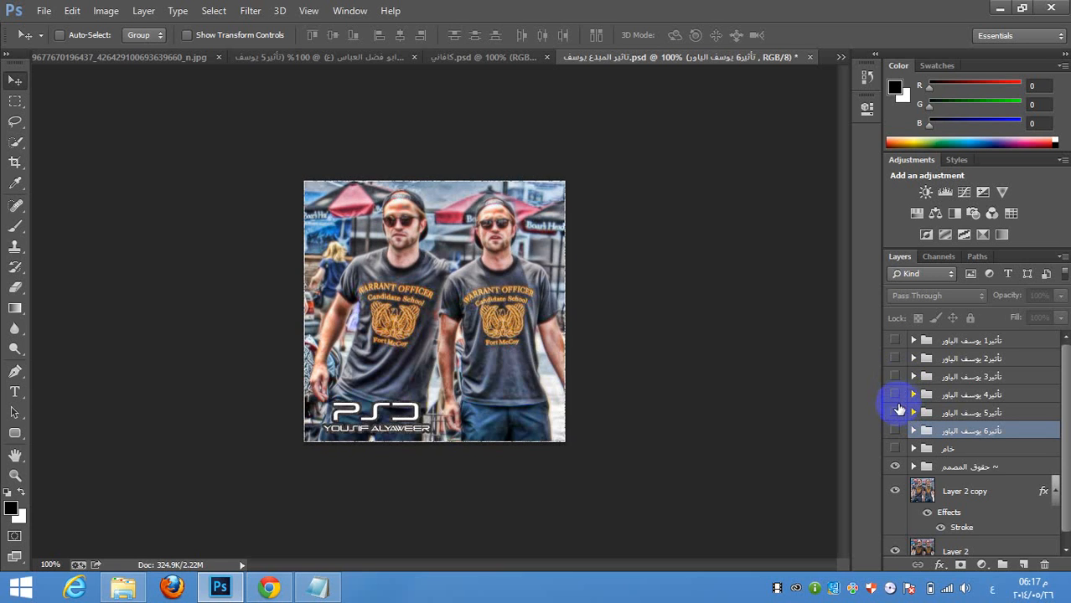
# - Copy the تأثير5 group into the avatar again, set this top copy's opacity to 68%, and hide the earlier copy below it
pyautogui.click(894, 412)
pyautogui.click(945, 416)
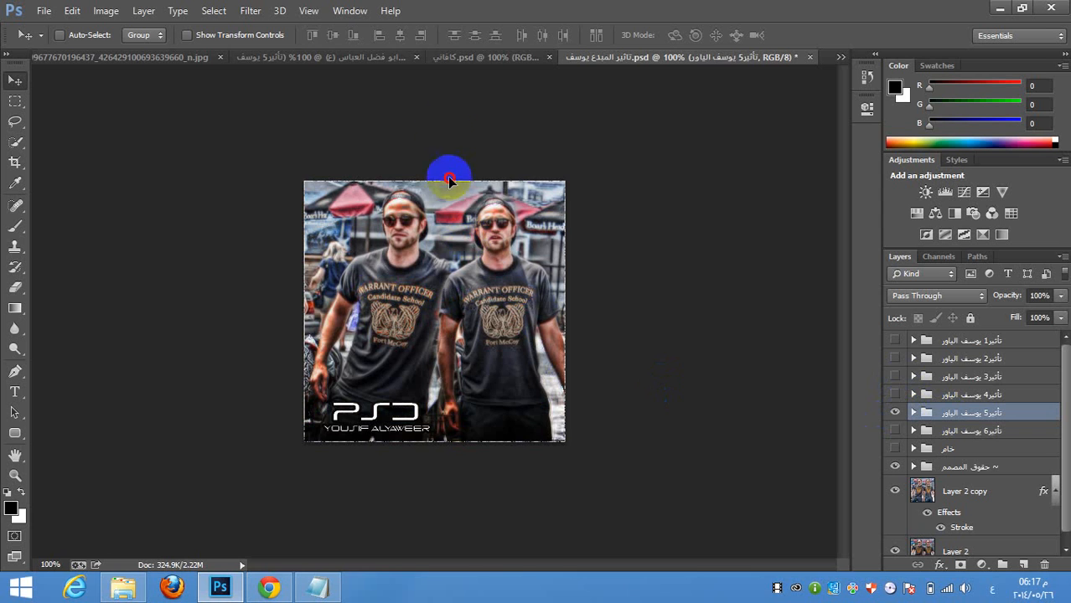
pyautogui.click(381, 57)
pyautogui.click(490, 235)
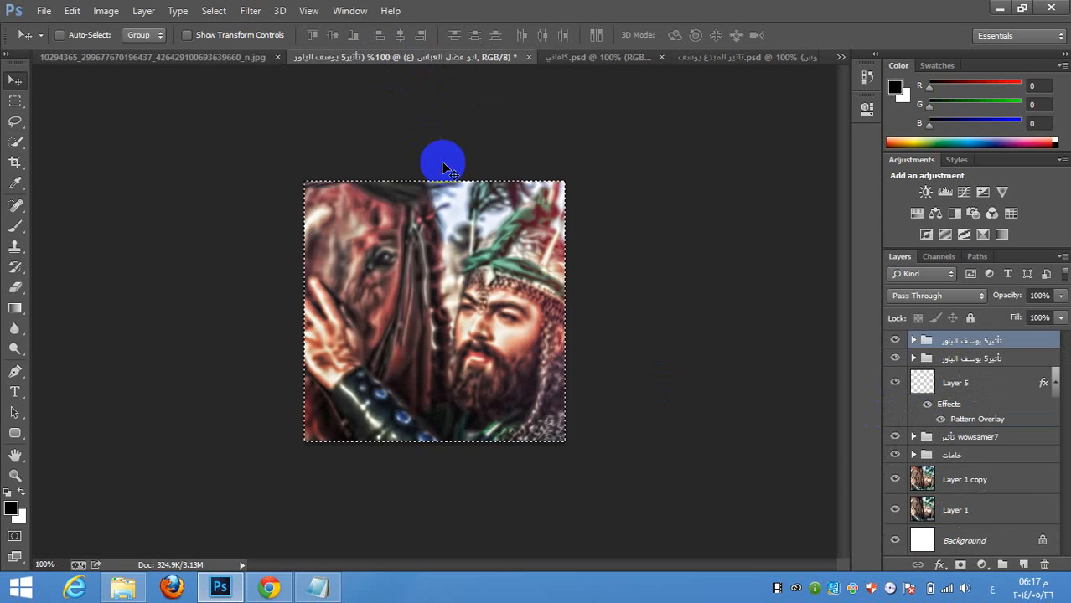
pyautogui.moveTo(1002, 299); pyautogui.dragTo(49, 220)
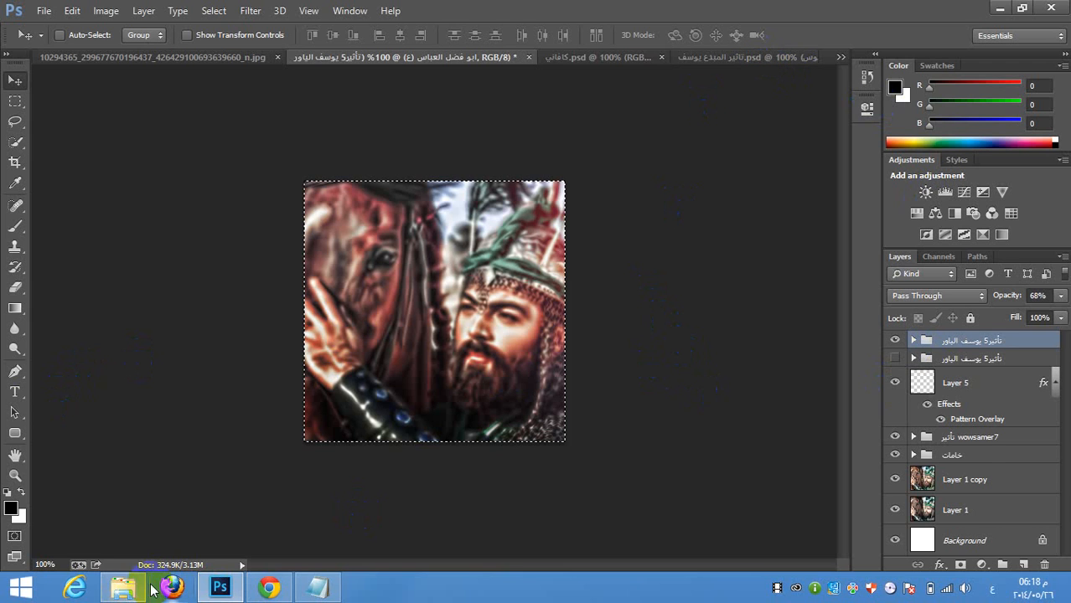
# - Move the خامات group to the top of the layer stack and set its opacity to 76%
pyautogui.moveTo(963, 459); pyautogui.dragTo(955, 338)
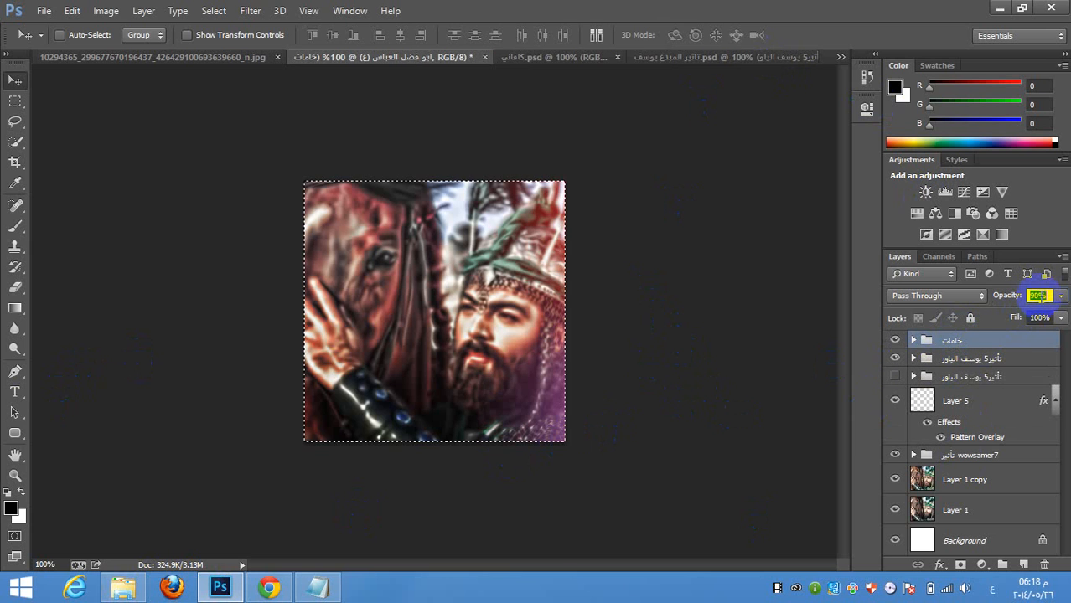
pyautogui.write('76')
pyautogui.press('Return')
# - Open mowkli-spsd-30 .psd from the تأثيرات مميزه folder and dismiss the missing-font warning
pyautogui.click(127, 589)
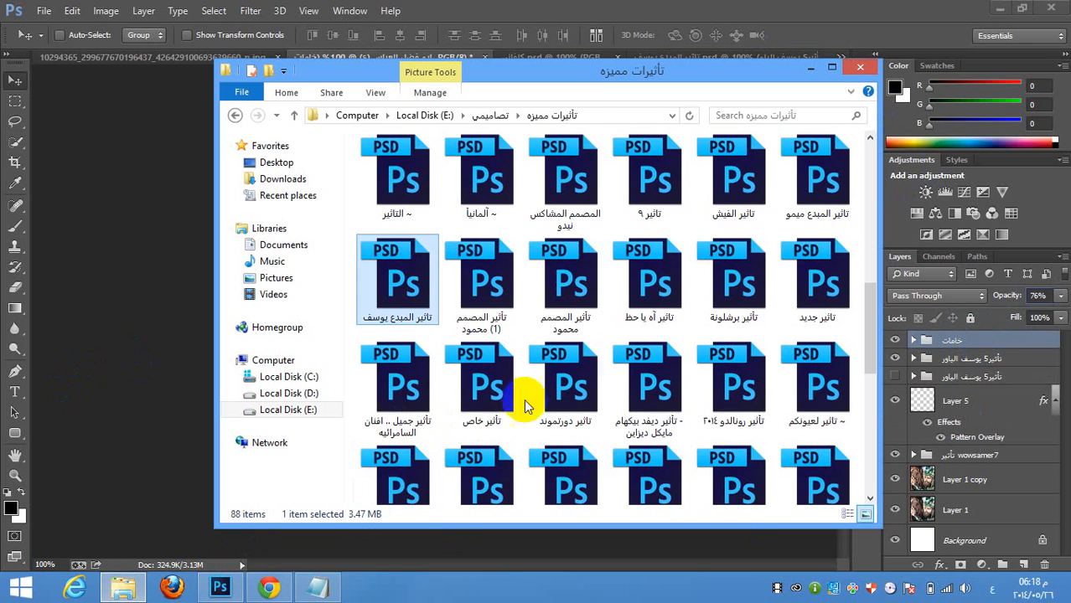
pyautogui.scroll(5, 523, 372)
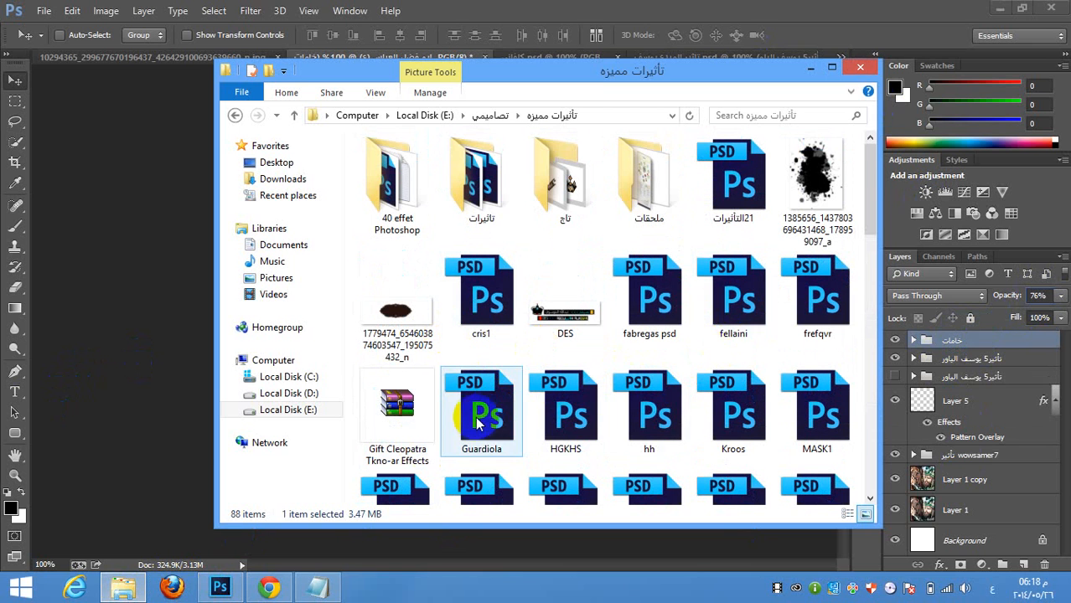
pyautogui.scroll(-2, 485, 418)
pyautogui.doubleClick(421, 354)
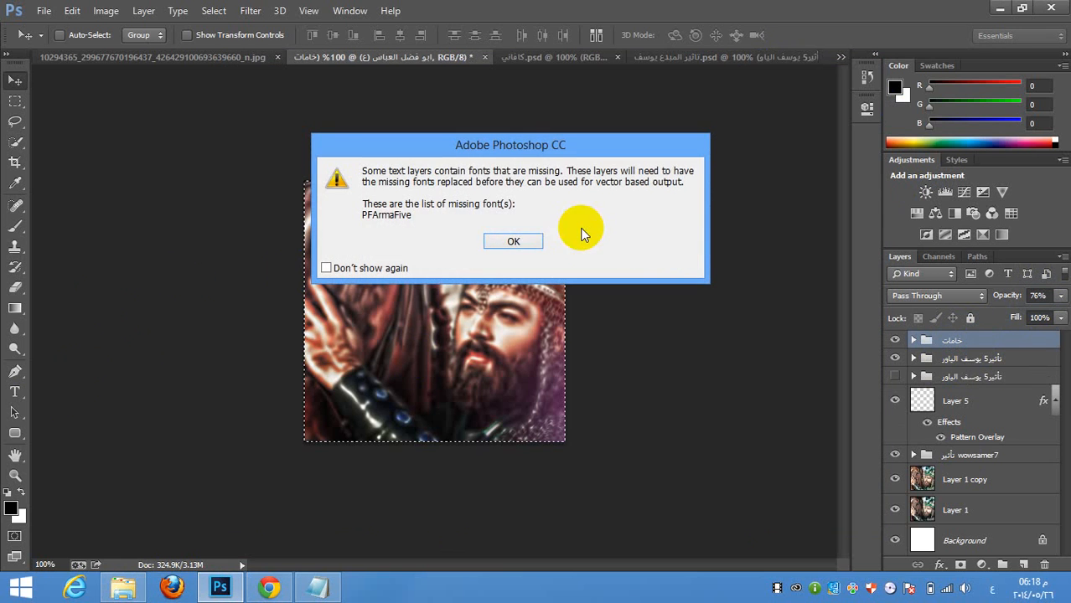
pyautogui.click(507, 241)
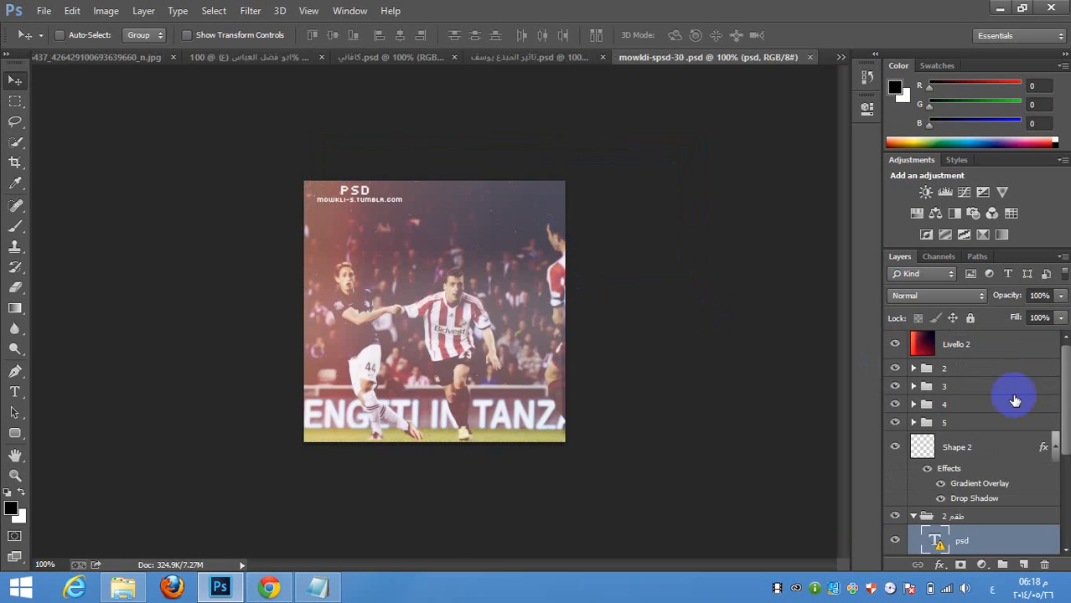
# - Copy the Livello 2 gradient layer from mowkli-spsd-30 .psd into the avatar and position it over the canvas
pyautogui.click(997, 347)
pyautogui.moveTo(738, 338); pyautogui.dragTo(457, 262)
pyautogui.moveTo(459, 300); pyautogui.dragTo(587, 337)
# - Erase the central part of the Livello 2 gradient over the rider's face and the horse, keeping it along the outer edges
pyautogui.click(15, 287)
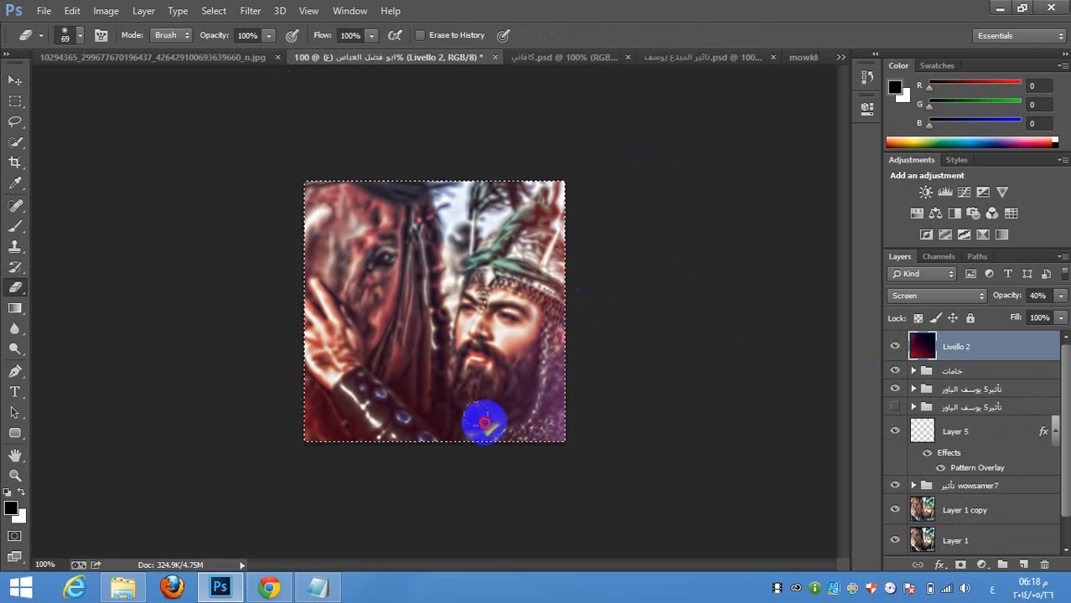
pyautogui.click(442, 322)
pyautogui.moveTo(444, 323)
pyautogui.mouseDown()
pyautogui.moveTo(407, 367)
pyautogui.moveTo(418, 412)
pyautogui.moveTo(392, 351)
pyautogui.moveTo(387, 286)
pyautogui.mouseUp()
pyautogui.moveTo(371, 248)
pyautogui.mouseDown()
pyautogui.moveTo(502, 362)
pyautogui.moveTo(525, 328)
pyautogui.moveTo(470, 402)
pyautogui.moveTo(397, 404)
pyautogui.mouseUp()
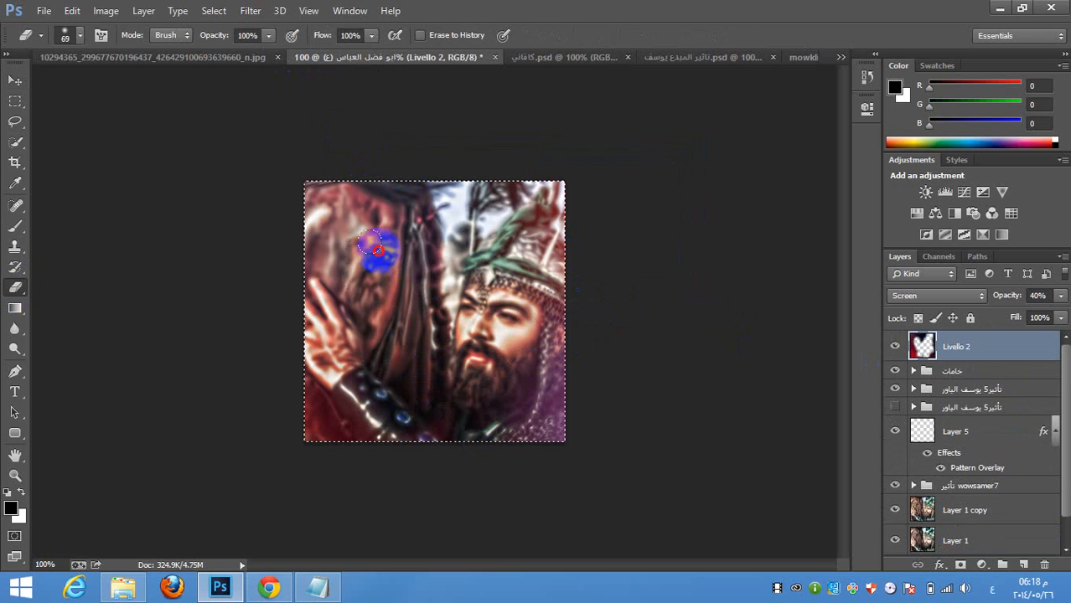
pyautogui.click(15, 80)
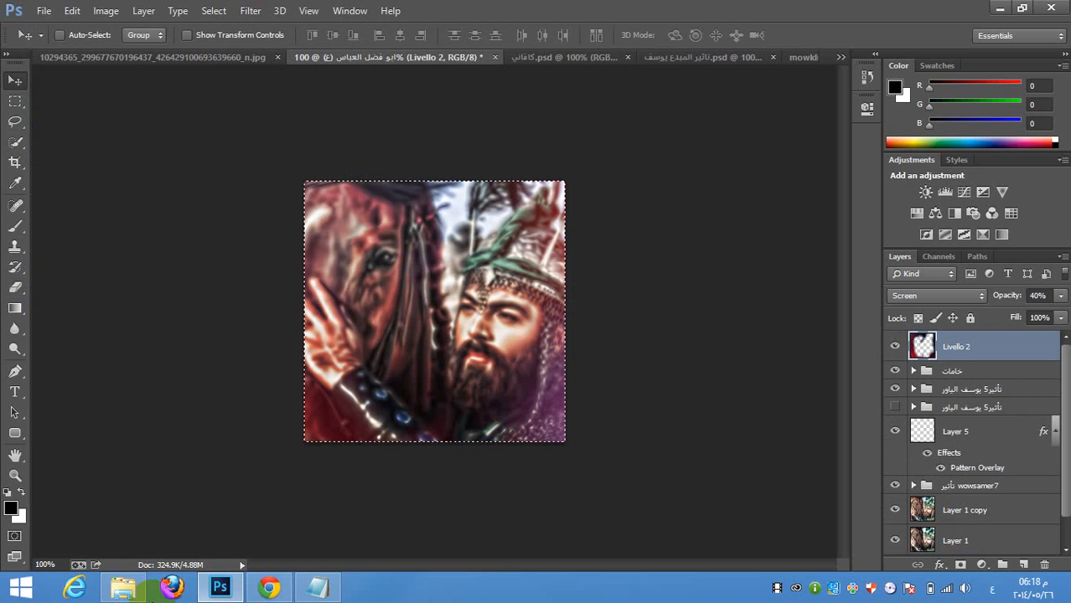
# - Switch to File Explorer and look through the تصاميمي folder for a texture to add to the avatar
pyautogui.click(124, 588)
pyautogui.press('BackSpace')
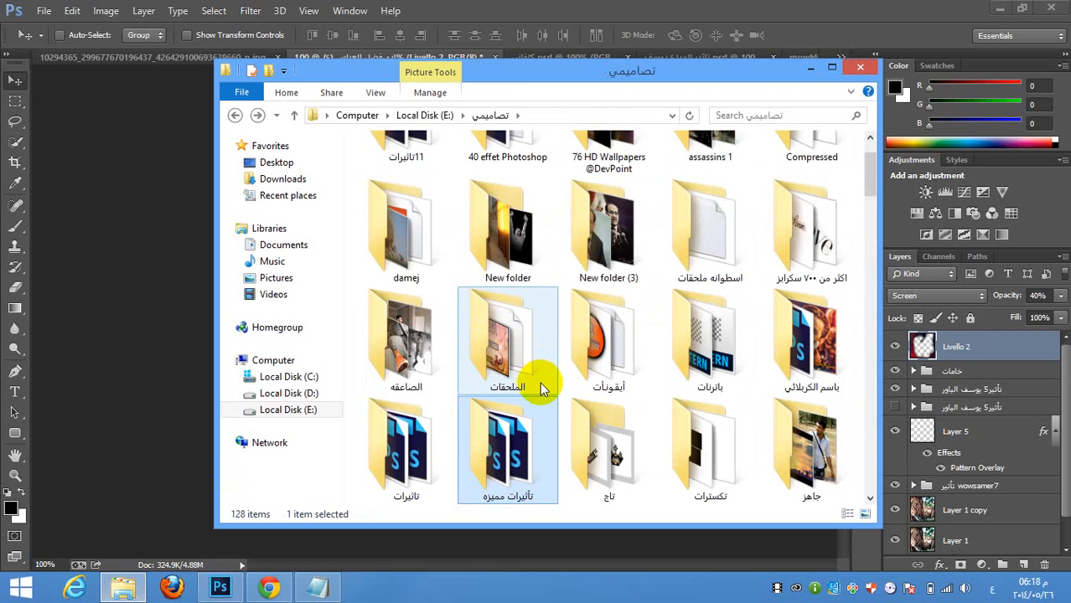
pyautogui.scroll(-5, 557, 381)
pyautogui.scroll(2, 561, 372)
pyautogui.scroll(3, 559, 371)
pyautogui.scroll(-2, 565, 318)
pyautogui.scroll(-10, 586, 323)
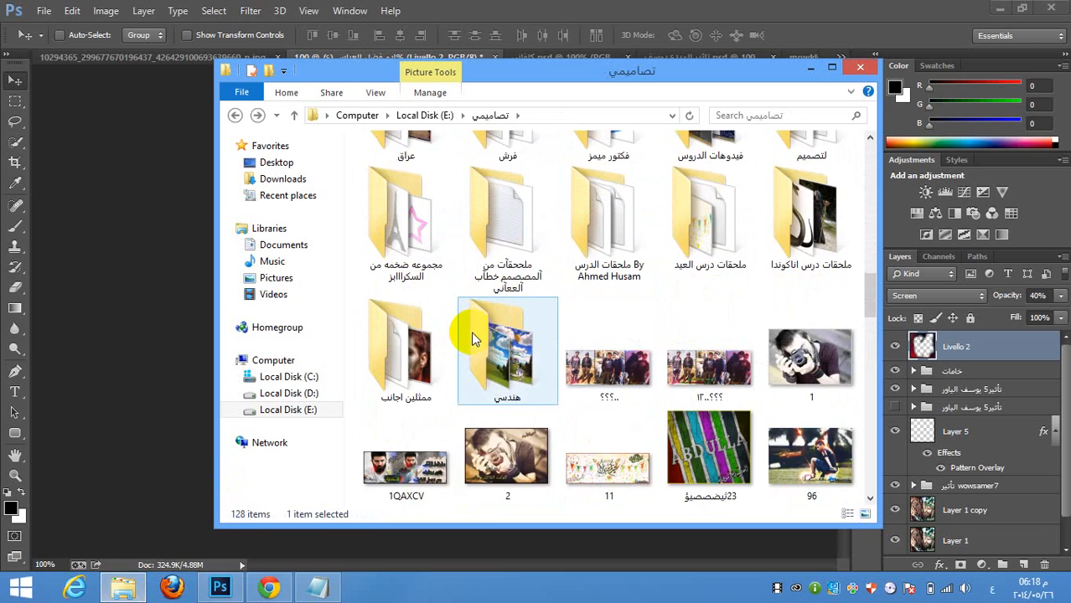
pyautogui.scroll(3, 471, 335)
pyautogui.scroll(-3, 696, 355)
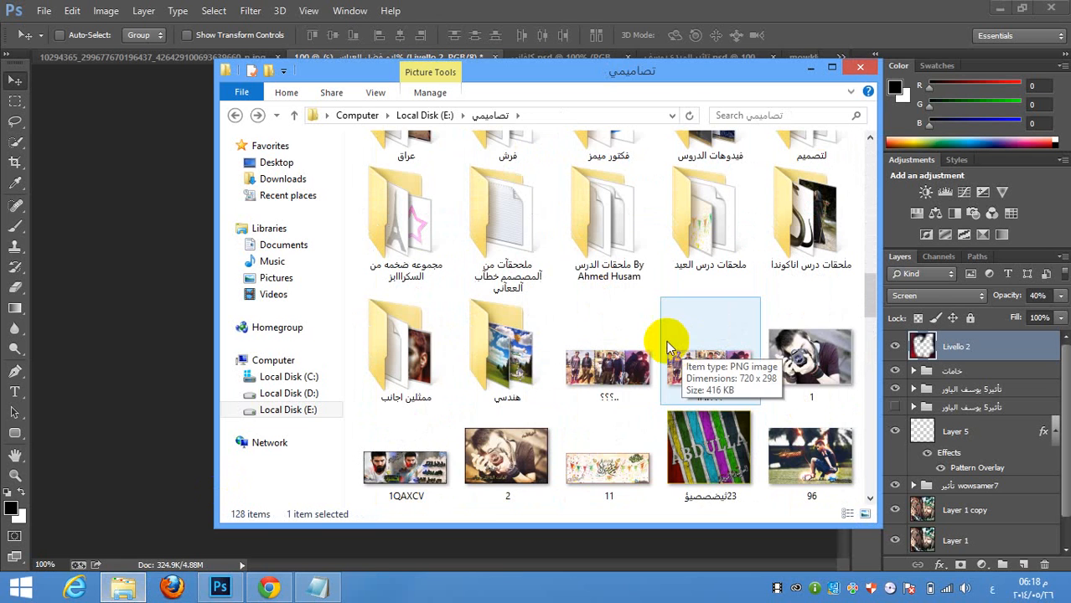
pyautogui.scroll(3, 530, 316)
pyautogui.scroll(8, 533, 315)
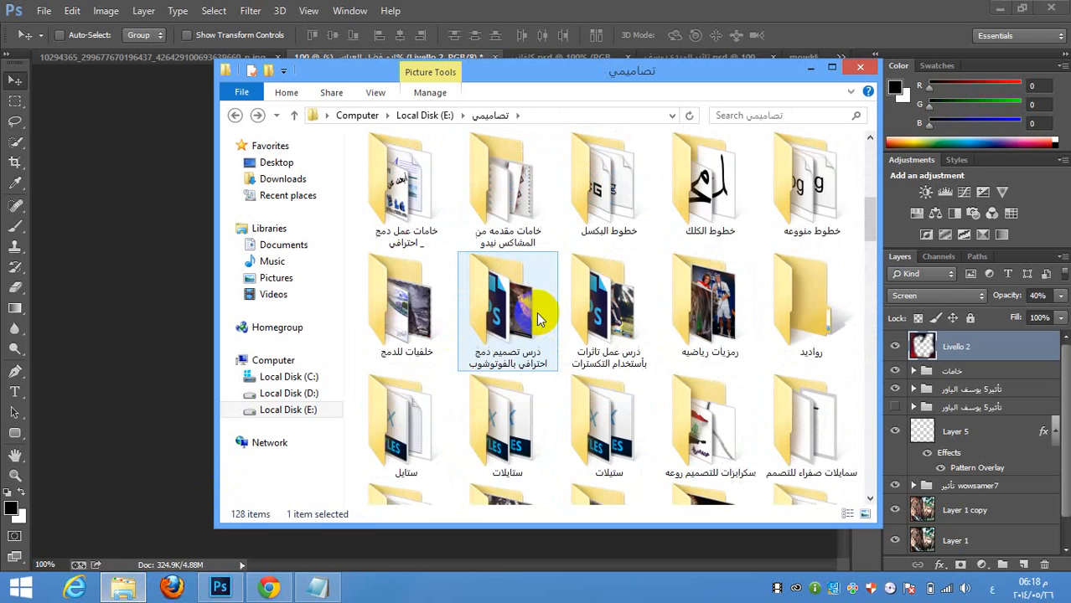
pyautogui.scroll(-3, 605, 370)
pyautogui.scroll(2, 602, 381)
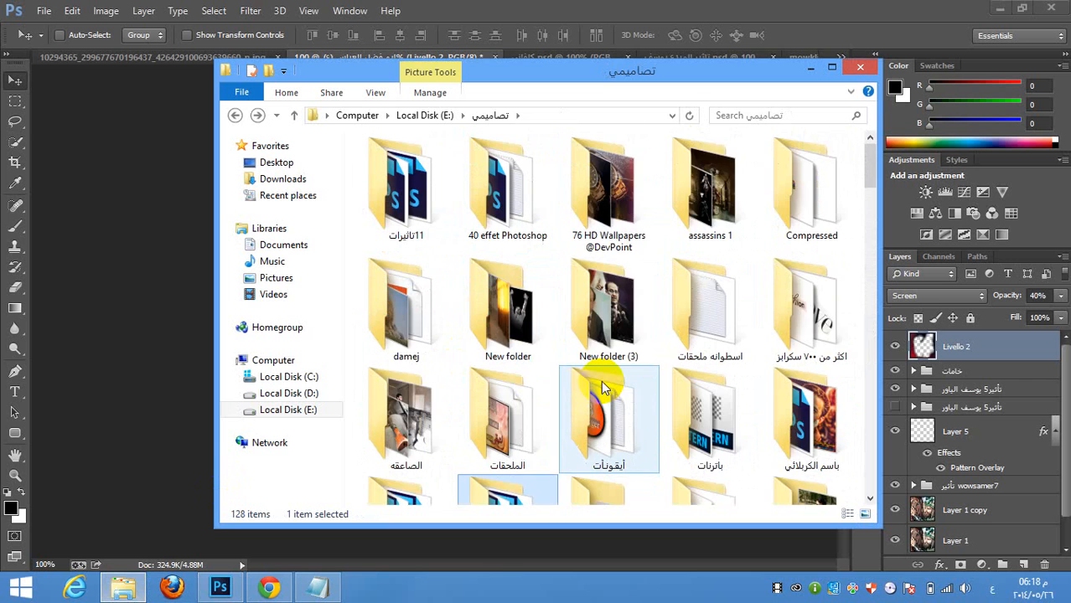
pyautogui.scroll(-2, 588, 372)
# - Place the large flare image from تكسترات > Cool Flares into the avatar, rotated about 62°, with the Screen blending mode
pyautogui.doubleClick(671, 352)
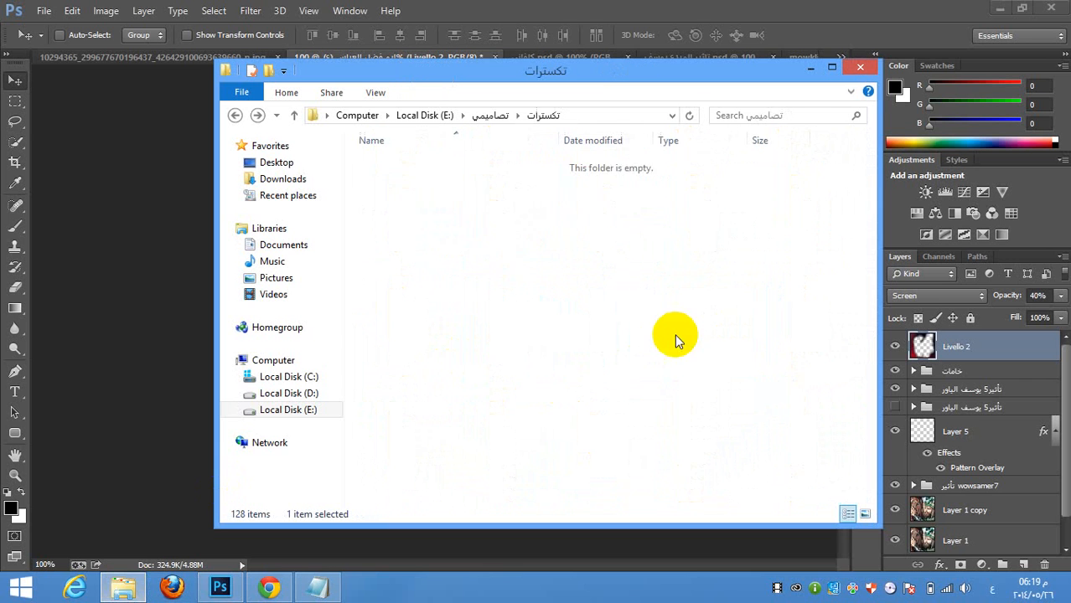
pyautogui.doubleClick(386, 162)
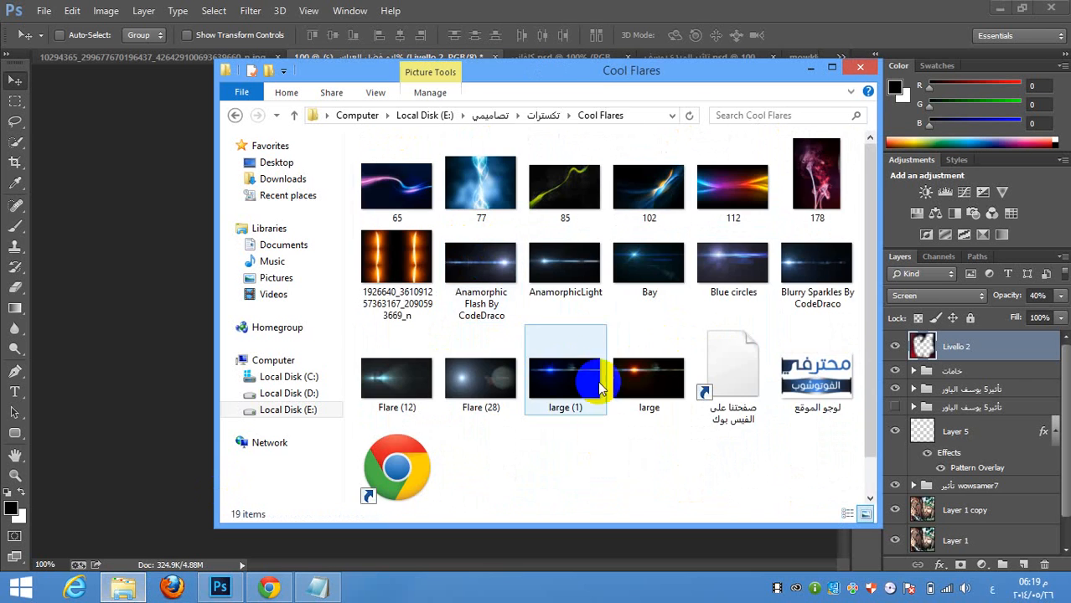
pyautogui.moveTo(621, 376); pyautogui.dragTo(96, 354)
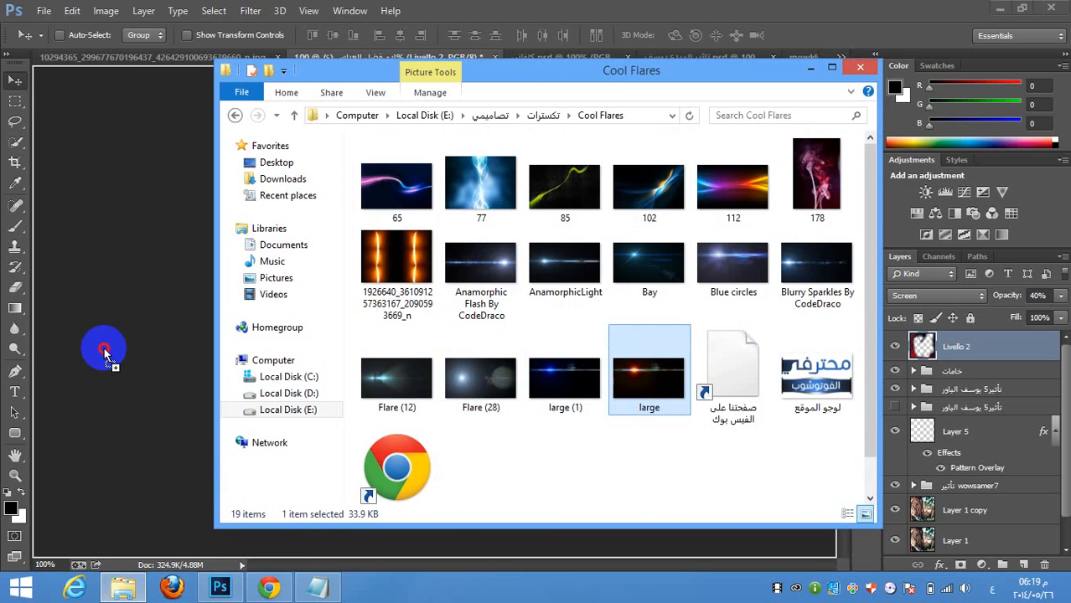
pyautogui.moveTo(615, 291); pyautogui.dragTo(609, 504)
pyautogui.click(934, 295)
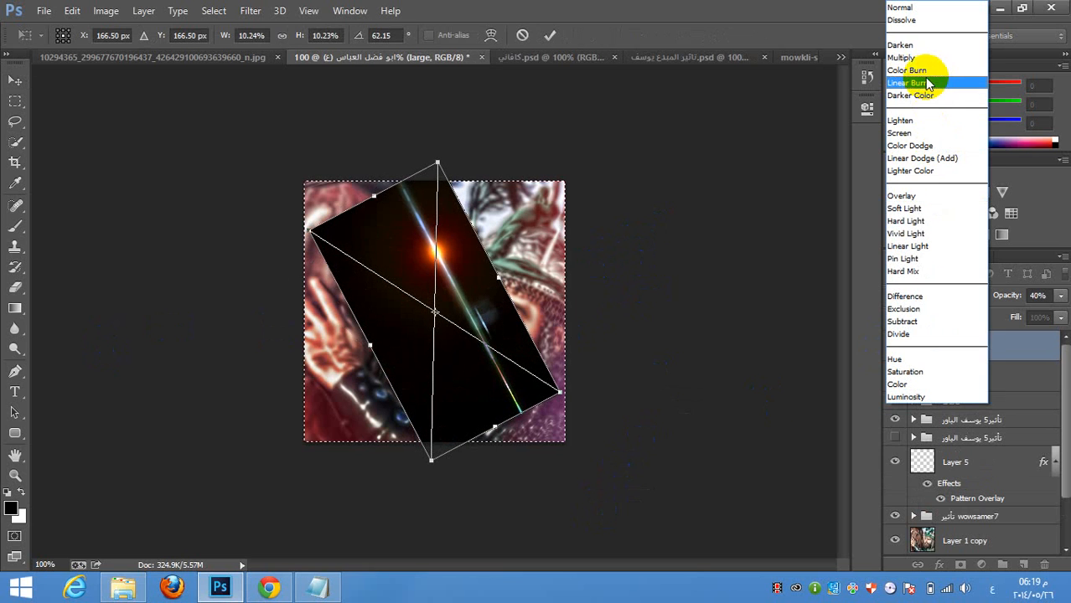
pyautogui.click(913, 134)
# - Scale the flare to about 12.7% by 11.4%, rotate it to about 51°, and place it along the rider's forearm
pyautogui.moveTo(454, 299); pyautogui.dragTo(445, 415)
pyautogui.moveTo(624, 416); pyautogui.dragTo(625, 394)
pyautogui.moveTo(523, 474); pyautogui.dragTo(594, 517)
pyautogui.moveTo(486, 383); pyautogui.dragTo(446, 424)
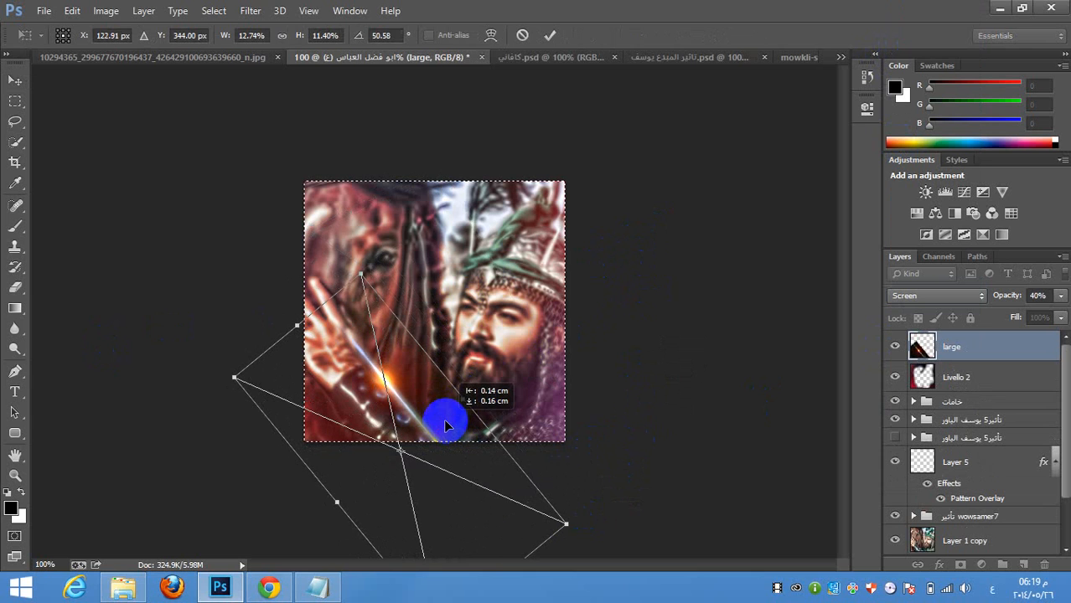
pyautogui.press('Return')
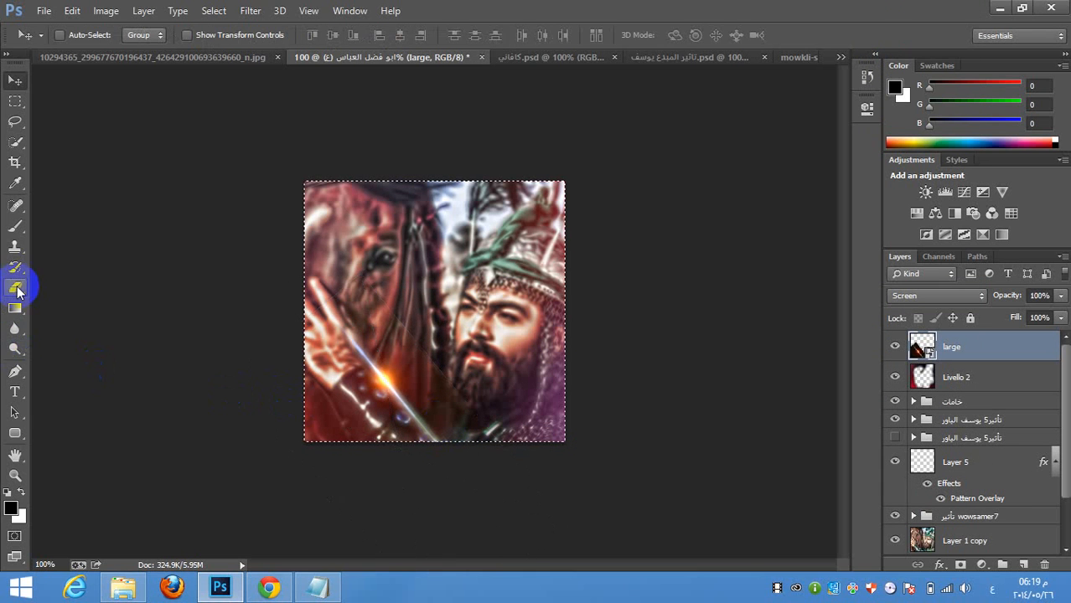
# - Rasterize the large flare smart object for work with the Eraser tool
pyautogui.click(16, 287)
pyautogui.click(406, 335)
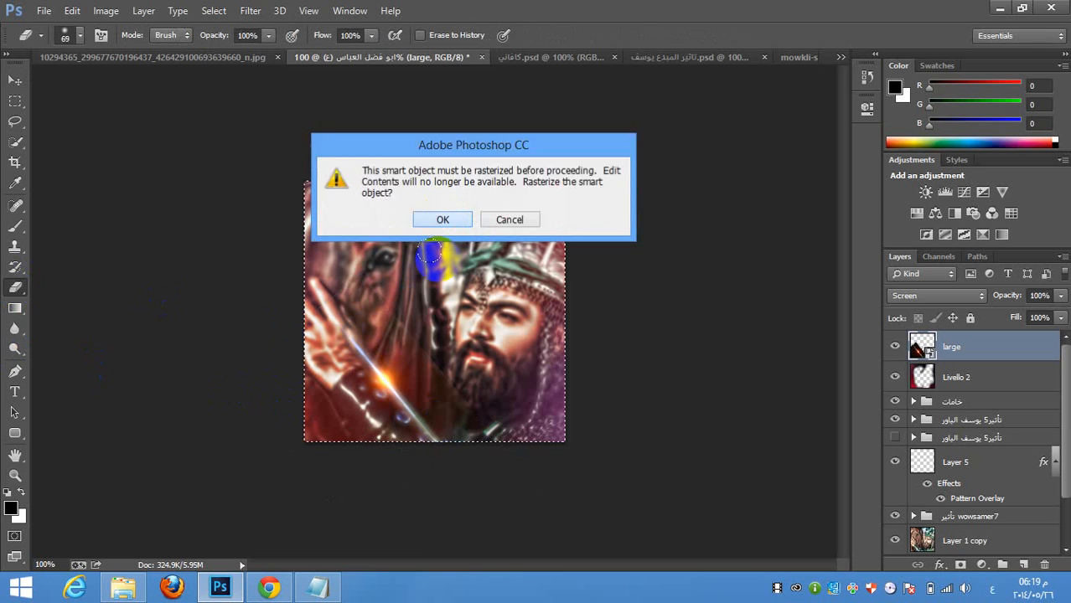
pyautogui.click(443, 219)
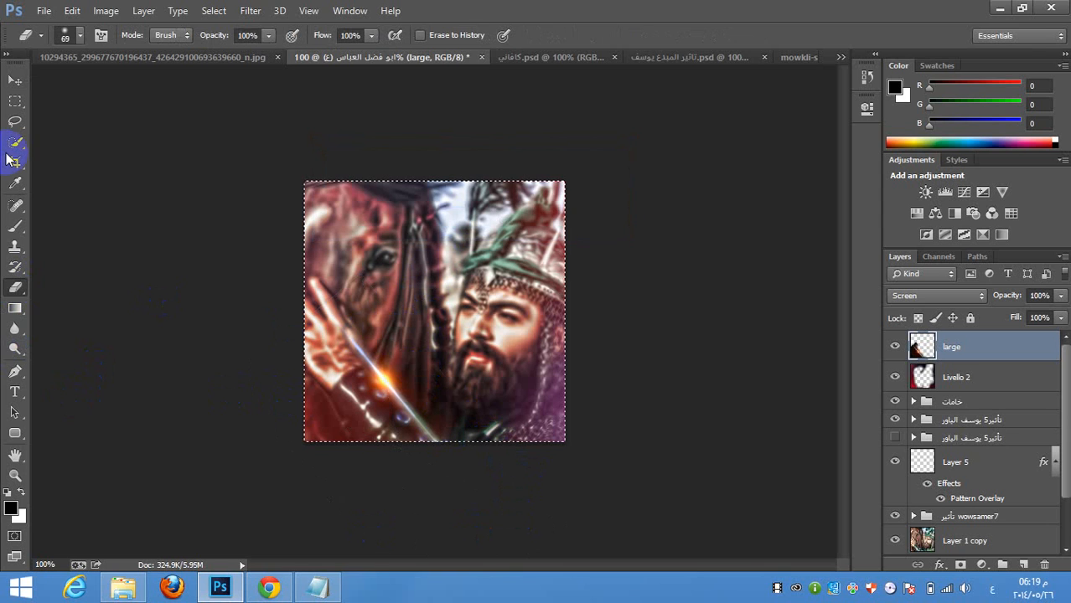
# - Set the opacity of the visible تأثير5 group to 49%
pyautogui.click(15, 79)
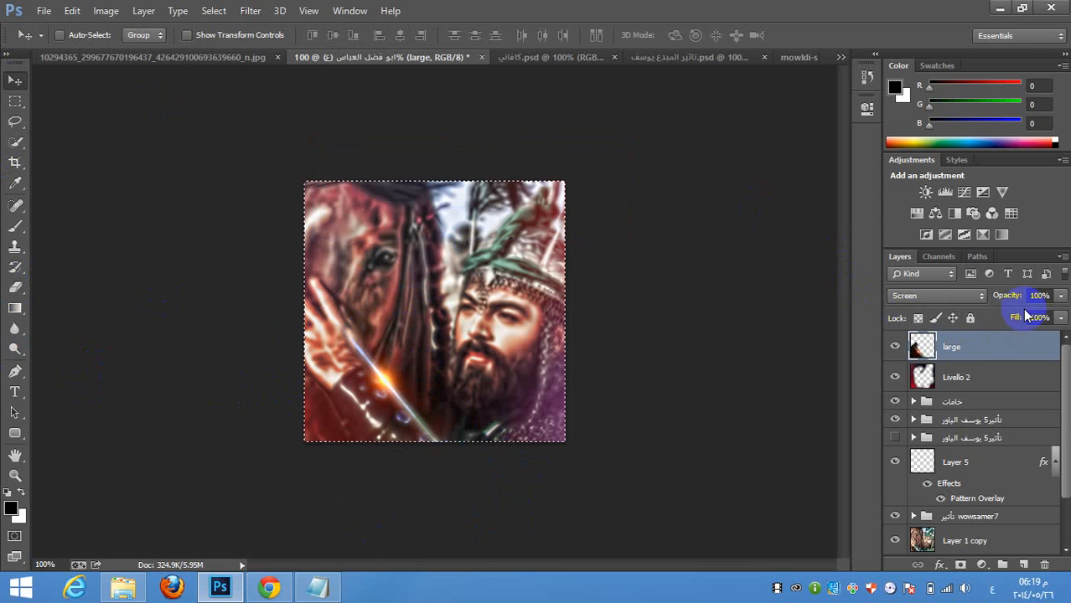
pyautogui.click(963, 423)
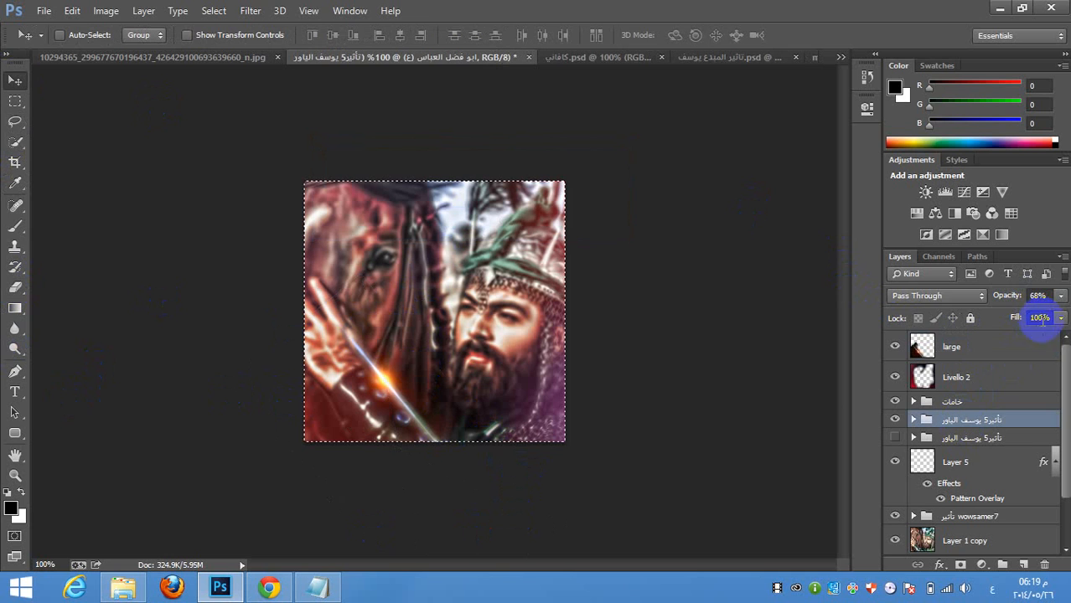
pyautogui.moveTo(1010, 297); pyautogui.dragTo(805, 280)
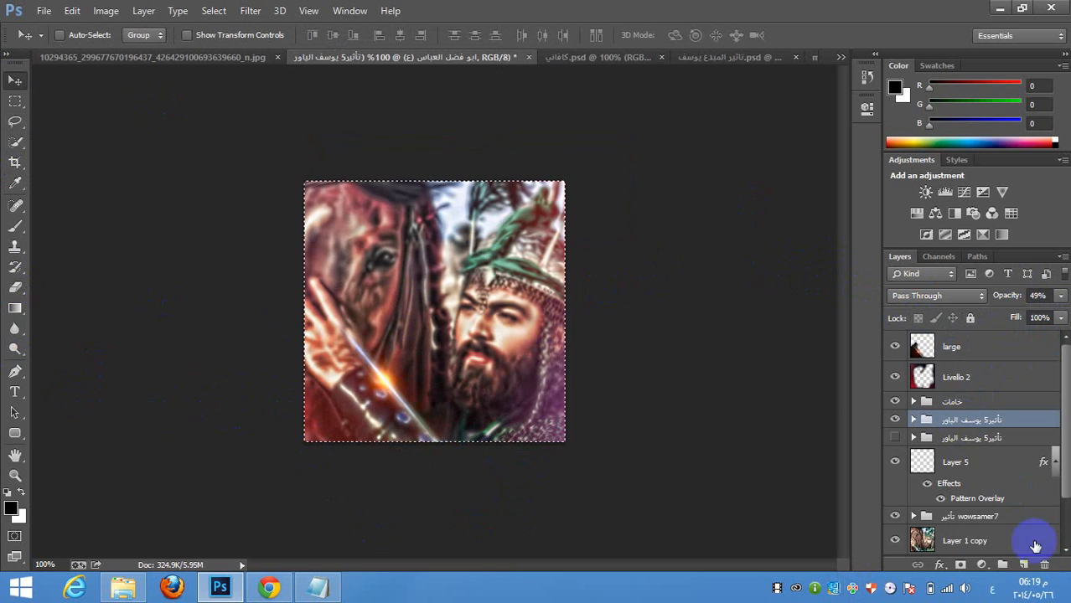
# - Outline the green plumes and headband on the rider's helmet with a freehand Lasso selection
pyautogui.scroll(-2, 1011, 486)
pyautogui.click(966, 480)
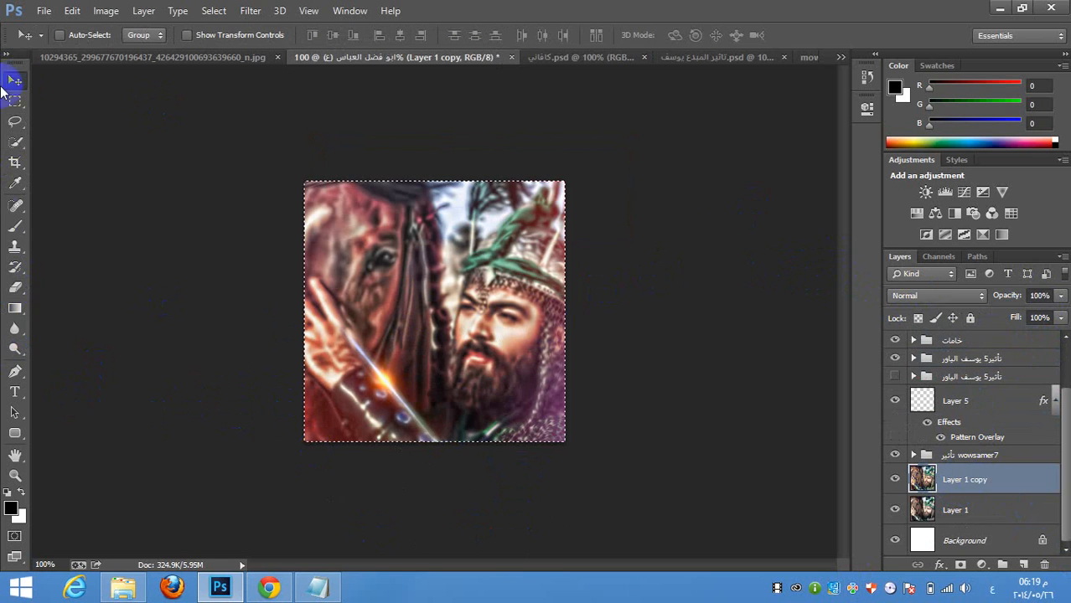
pyautogui.click(15, 122)
pyautogui.moveTo(567, 293); pyautogui.dragTo(506, 278)
pyautogui.moveTo(465, 221); pyautogui.dragTo(468, 179)
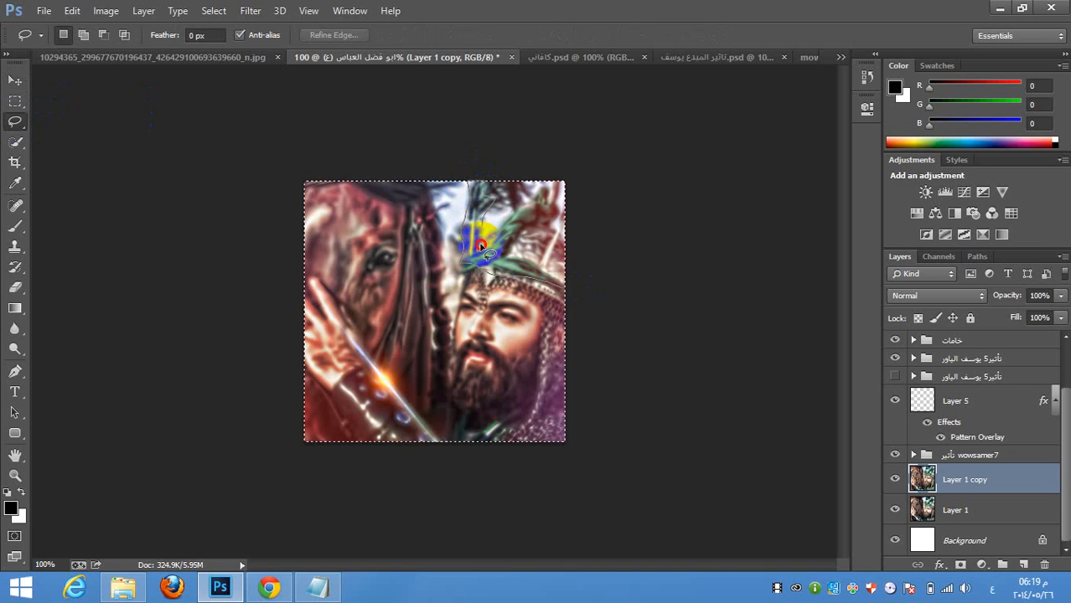
pyautogui.keyDown('ctrl'); pyautogui.click(526, 219); pyautogui.keyUp('ctrl')
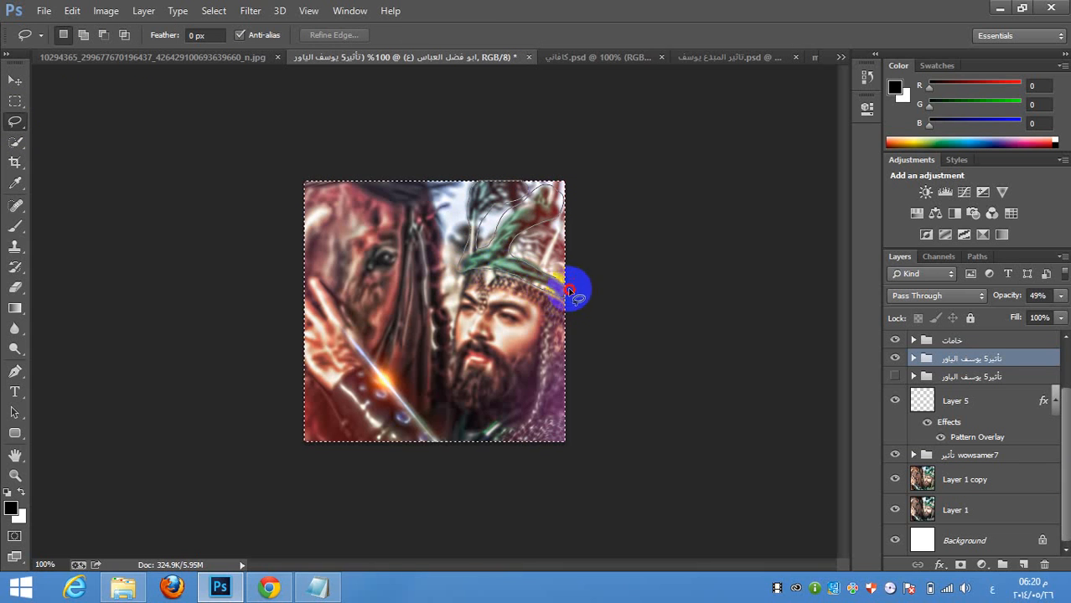
pyautogui.moveTo(553, 281); pyautogui.dragTo(606, 310)
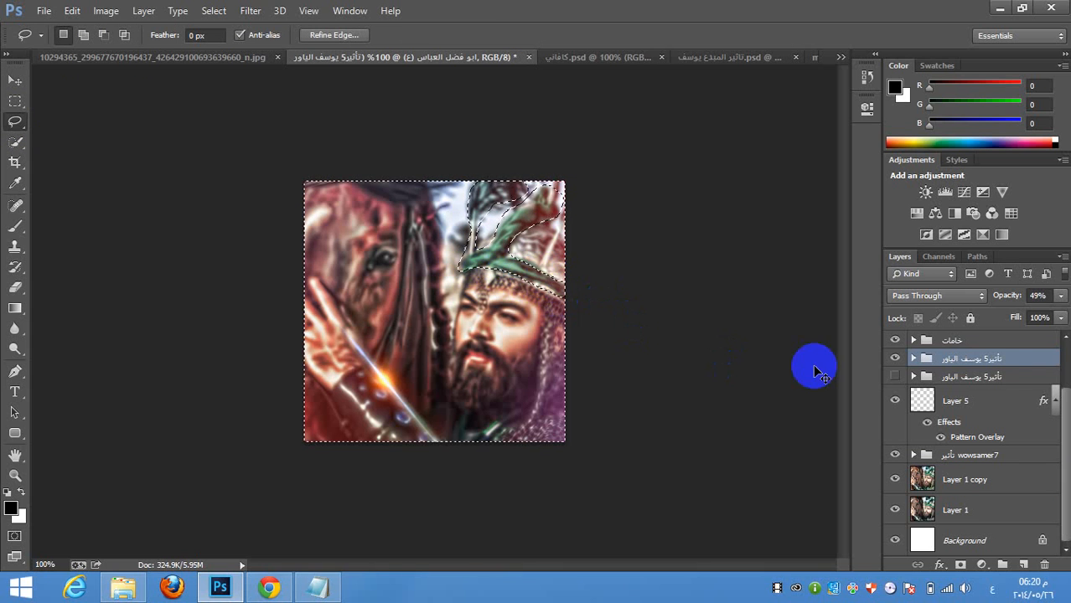
# - Copy the selected plume and headband area from Layer 1 copy onto its own layer
pyautogui.hotkey('ctrl', 'j')
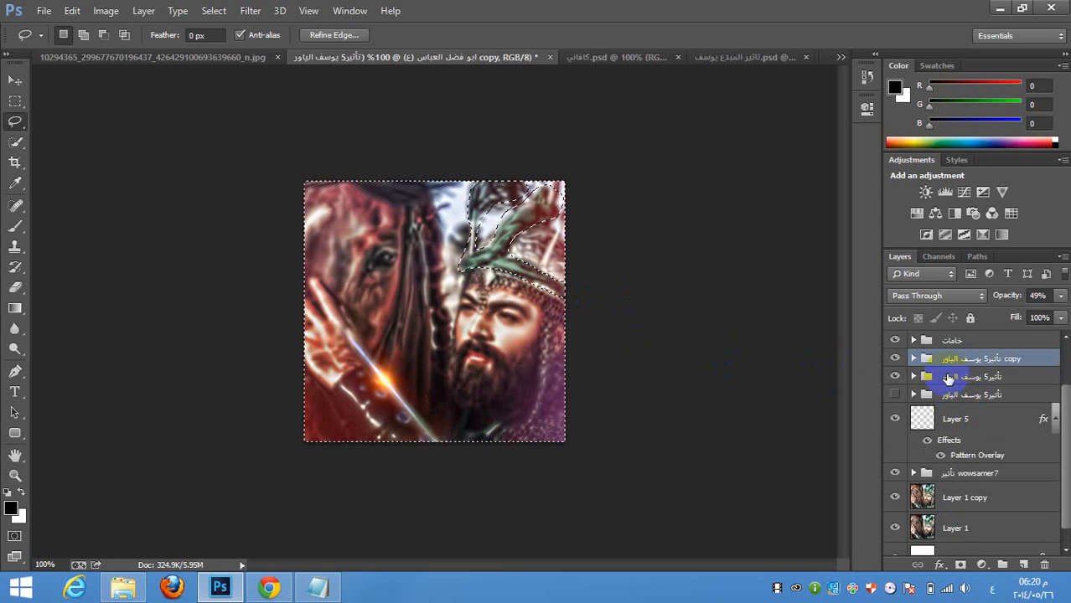
pyautogui.hotkey('ctrl', 'z')
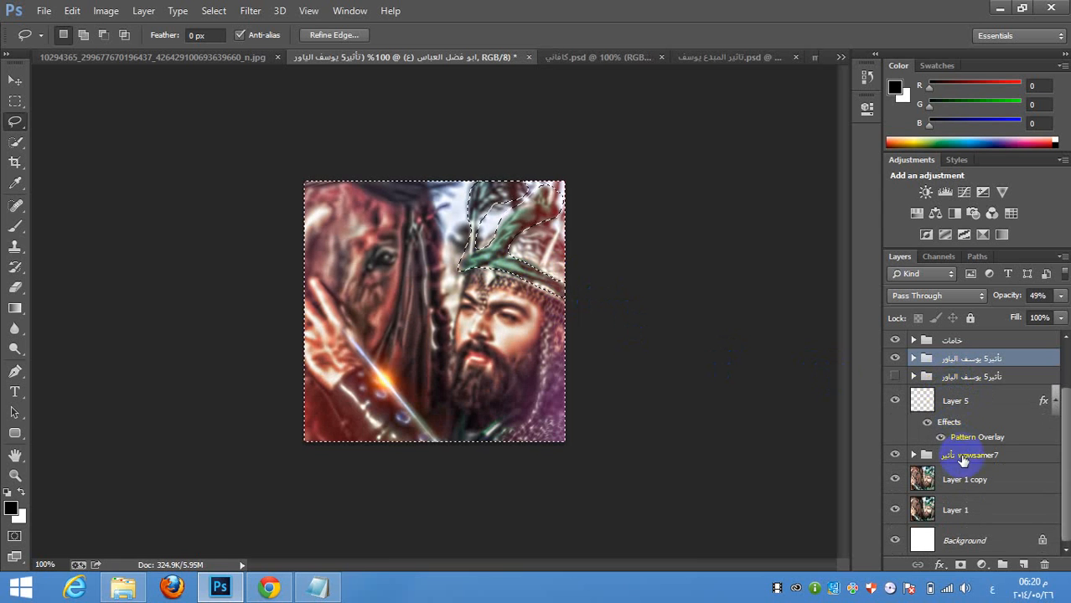
pyautogui.scroll(2, 964, 457)
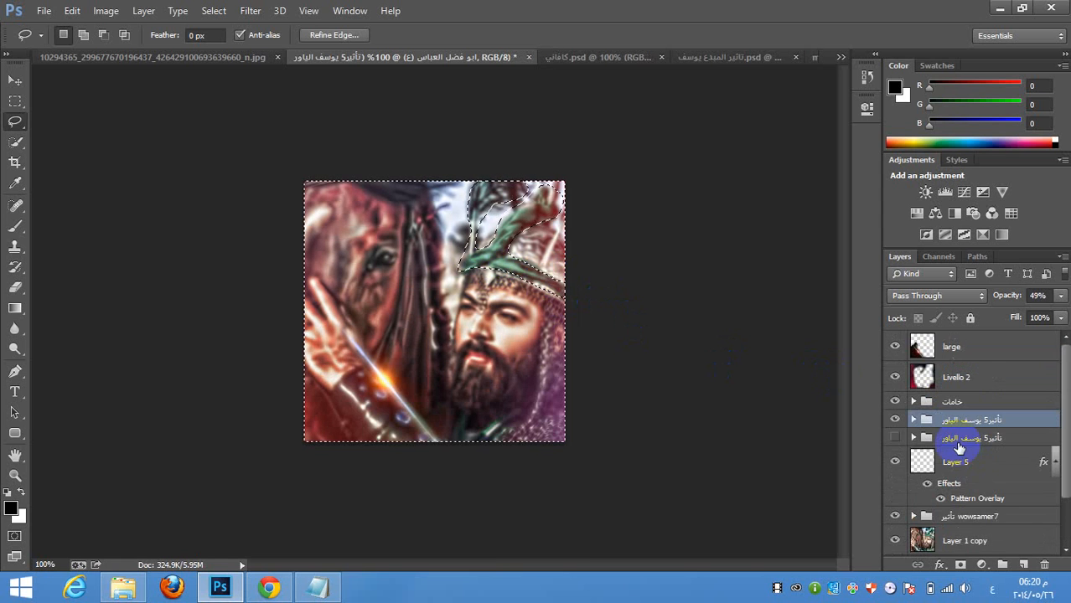
pyautogui.click(963, 541)
pyautogui.hotkey('ctrl', 'j')
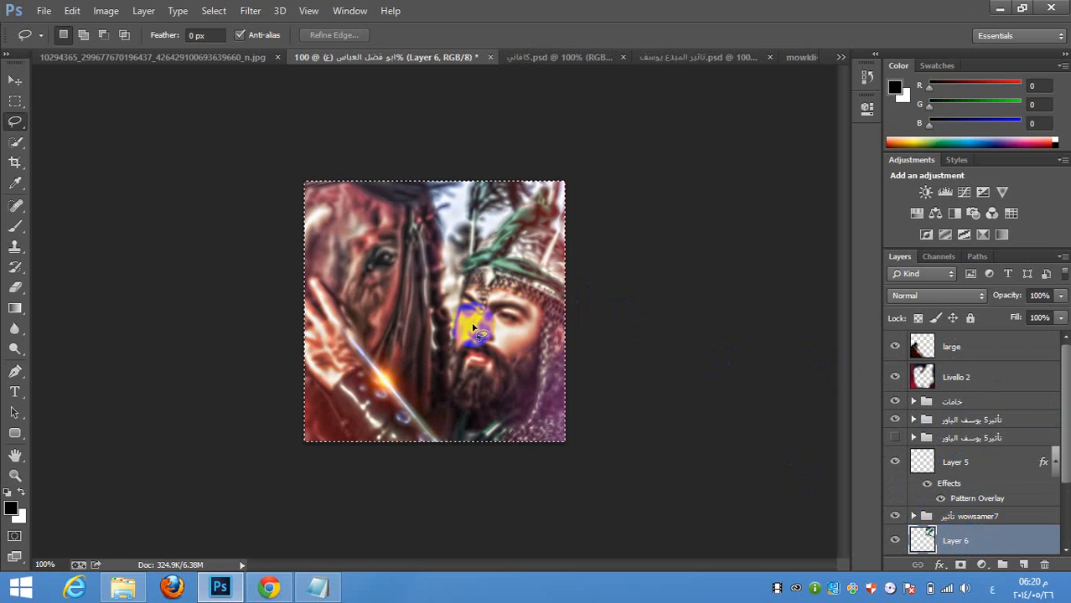
# - Add a Hue/Saturation adjustment with Hue -21 above the plume layer and clip it to that layer
pyautogui.click(909, 215)
pyautogui.click(681, 204)
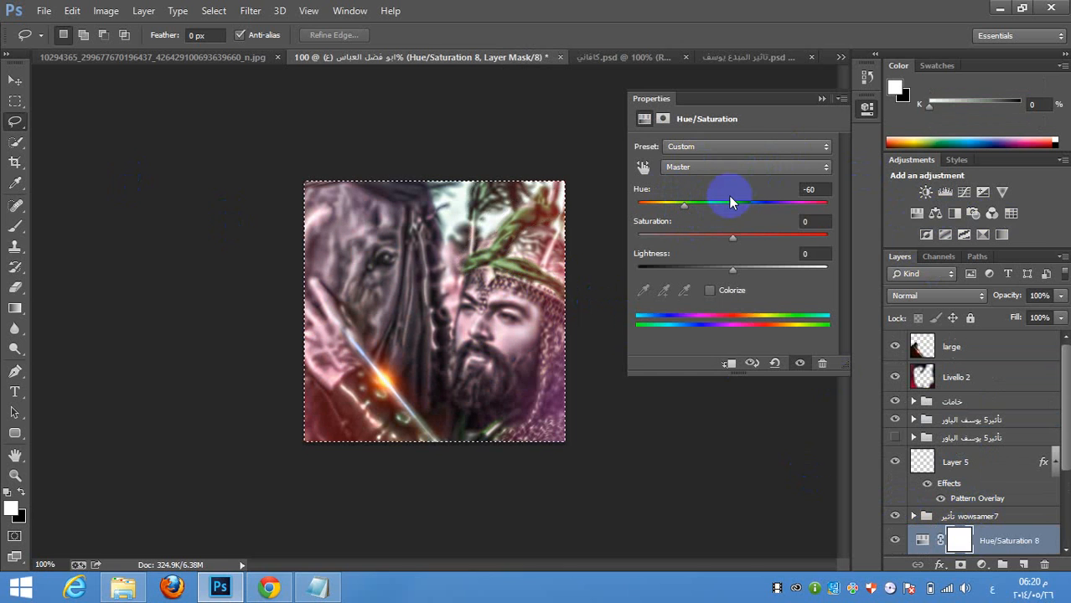
pyautogui.moveTo(700, 207); pyautogui.dragTo(713, 216)
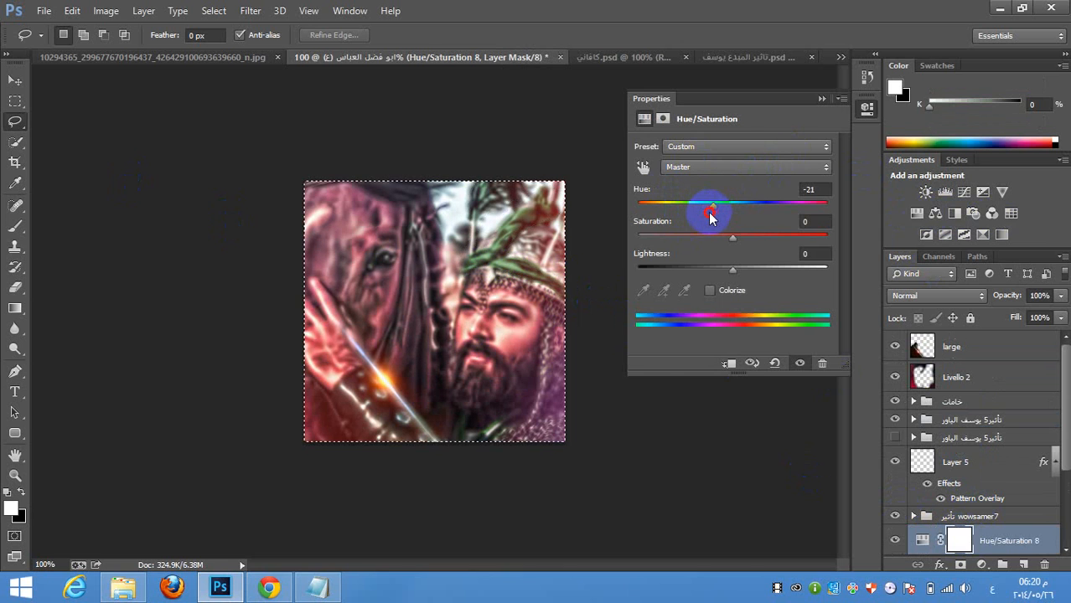
pyautogui.click(821, 101)
pyautogui.scroll(-3, 987, 478)
pyautogui.rightClick(976, 415)
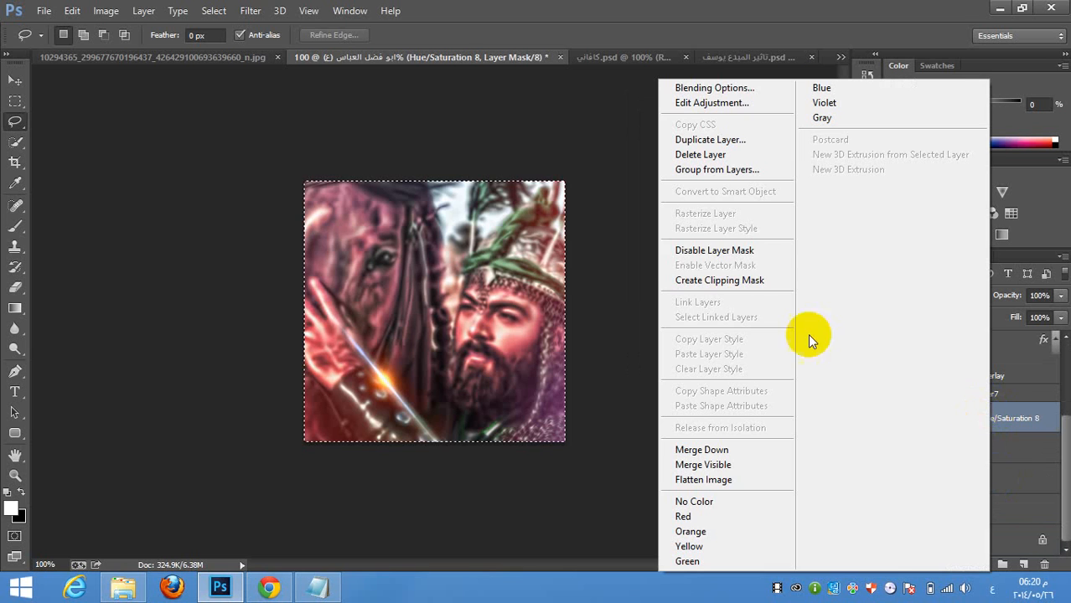
pyautogui.click(714, 280)
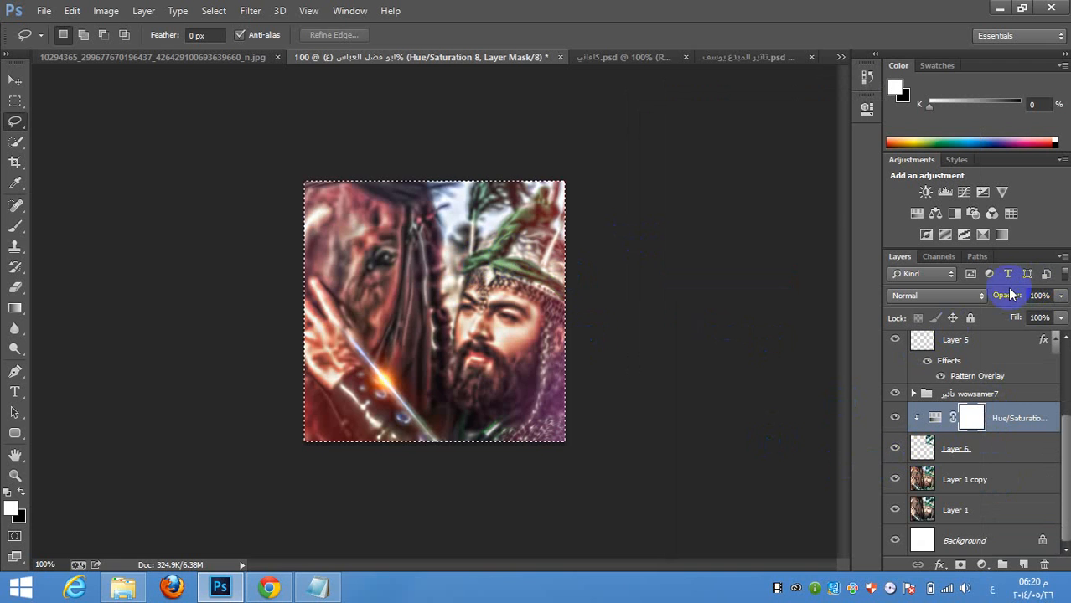
pyautogui.click(917, 213)
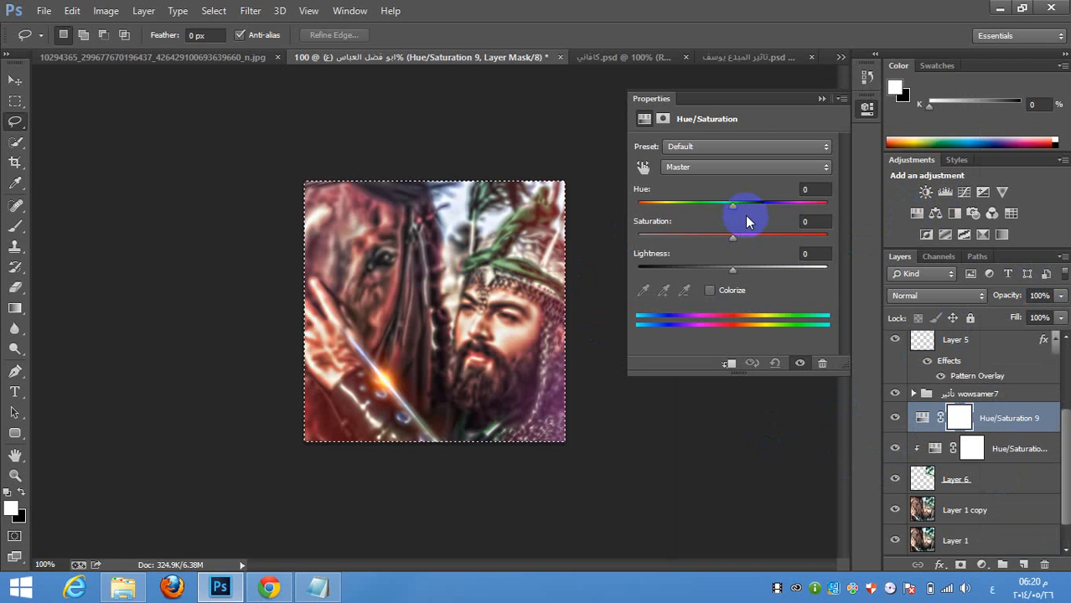
pyautogui.click(821, 99)
pyautogui.moveTo(1014, 411); pyautogui.dragTo(1044, 564)
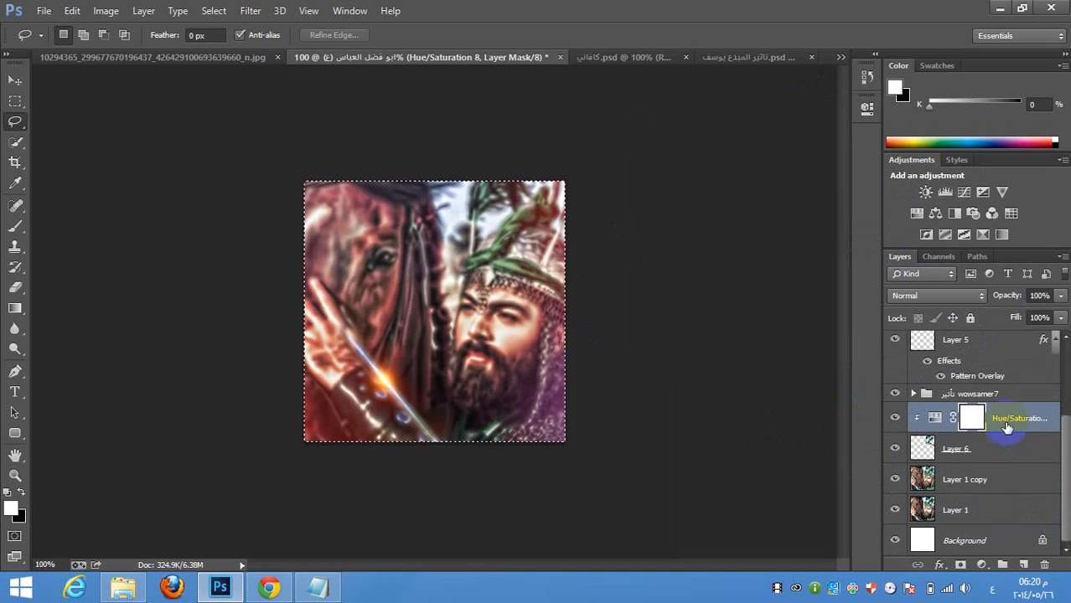
# - Set the Hue of the clipped Hue/Saturation adjustment above the plume layer to -45
pyautogui.doubleClick(933, 423)
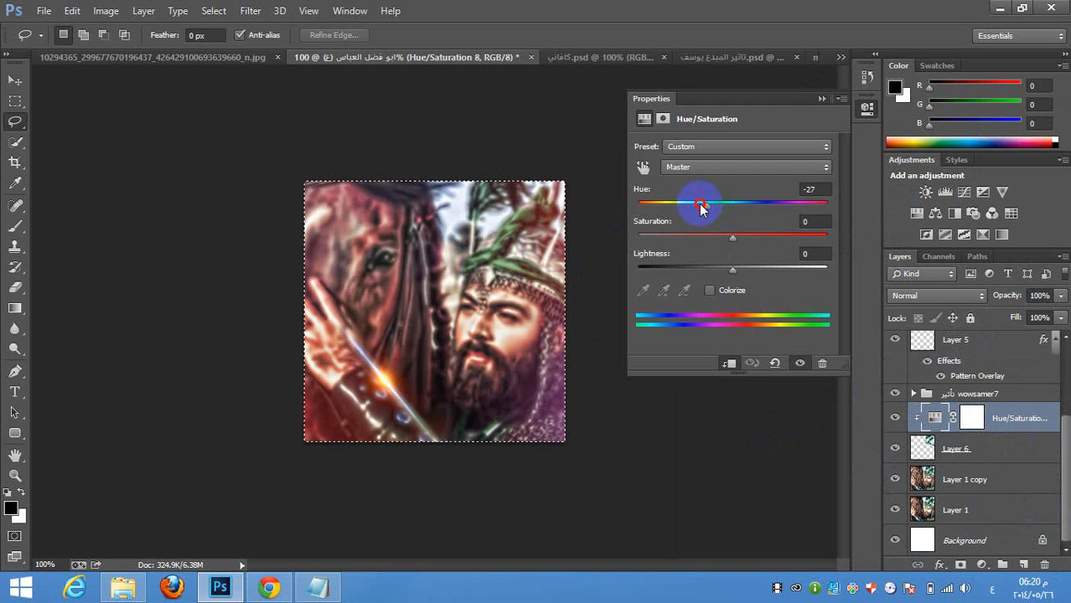
pyautogui.moveTo(684, 207); pyautogui.dragTo(684, 207)
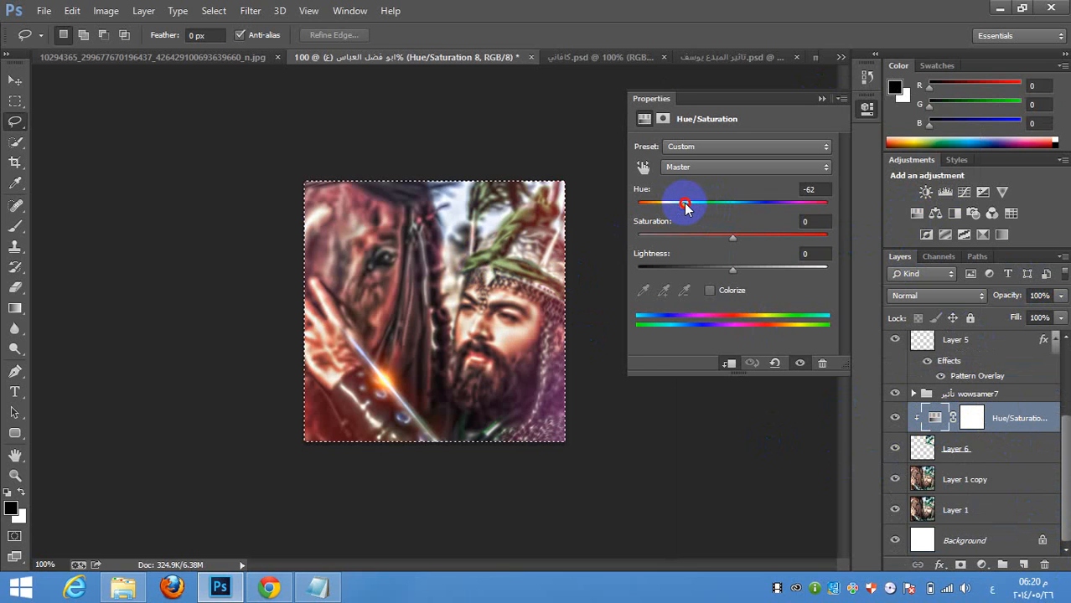
pyautogui.click(821, 100)
# - Duplicate the visible تأثير5 group and compare the image with the copy hidden and shown
pyautogui.scroll(3, 946, 419)
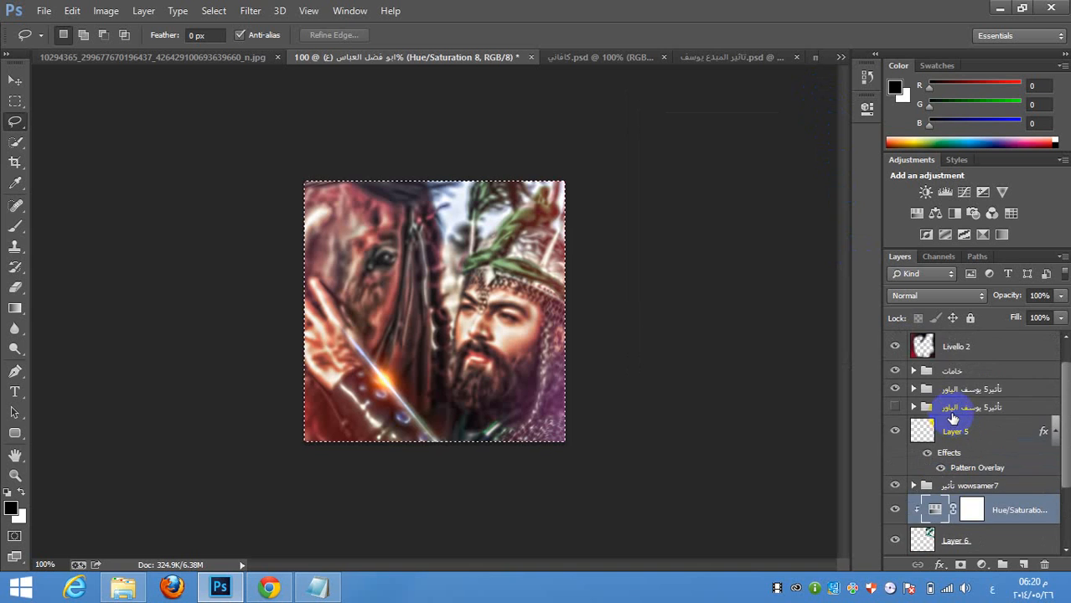
pyautogui.scroll(1, 964, 431)
pyautogui.click(980, 419)
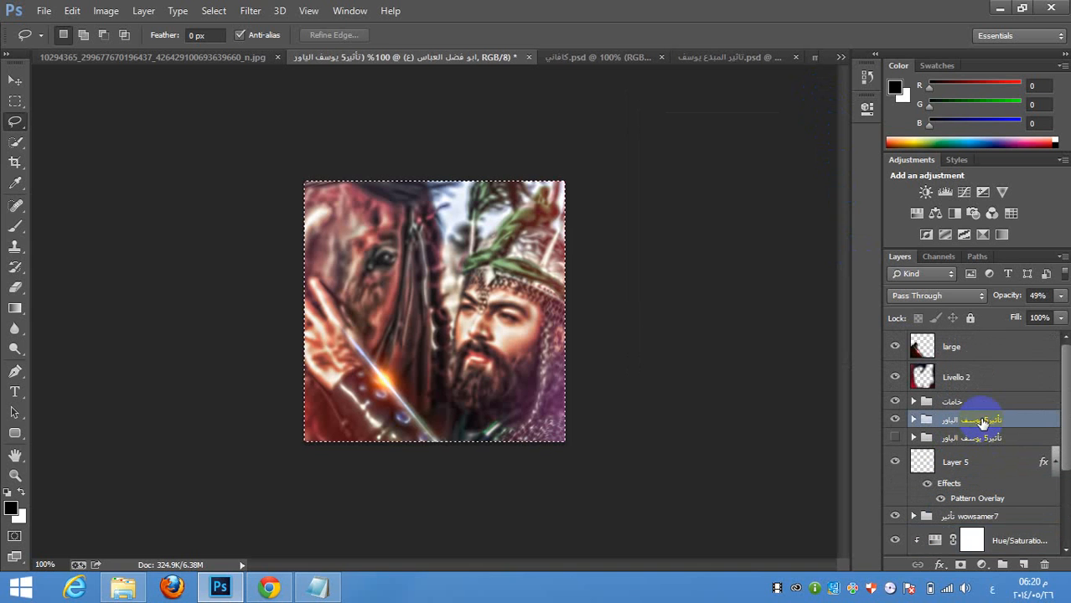
pyautogui.hotkey('ctrl', 'j')
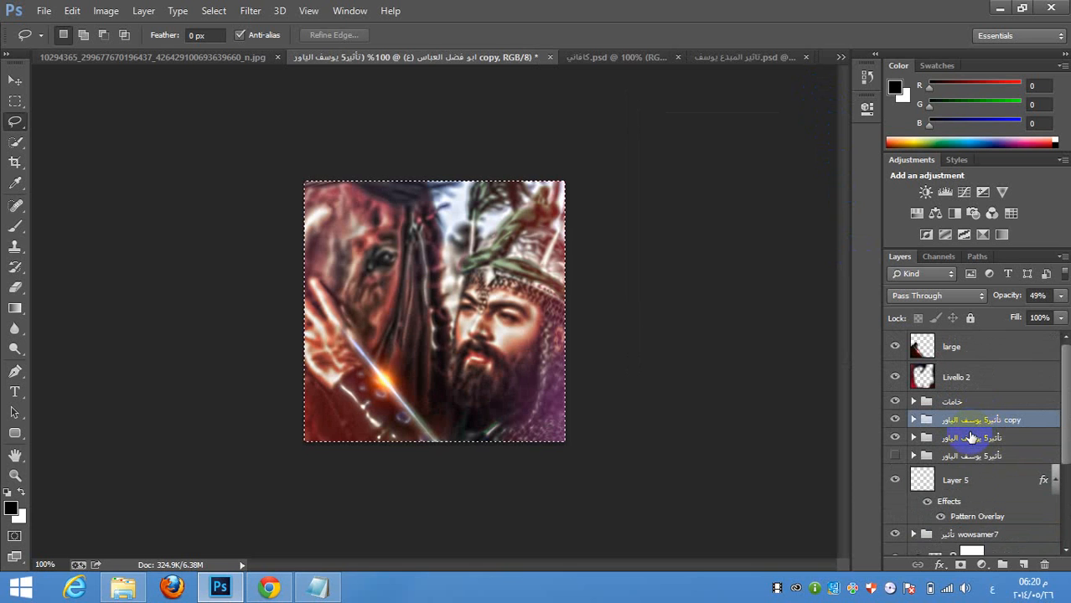
pyautogui.click(894, 421)
pyautogui.click(894, 421)
pyautogui.click(894, 422)
pyautogui.click(894, 421)
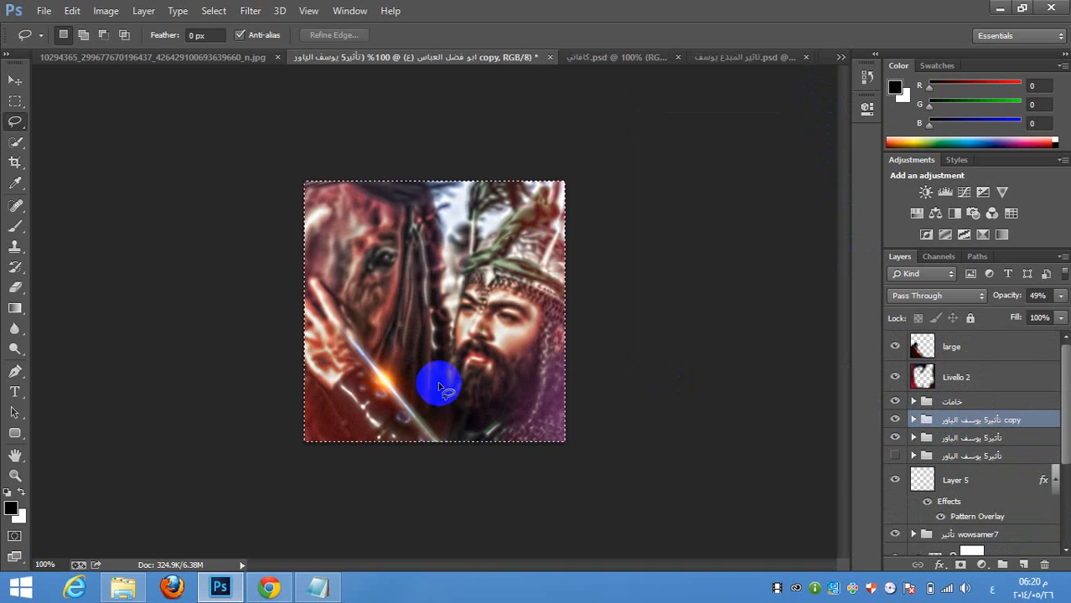
# - Place the blue light flare image large (1) above the Livello 2 layer with the Screen blend mode
pyautogui.click(16, 81)
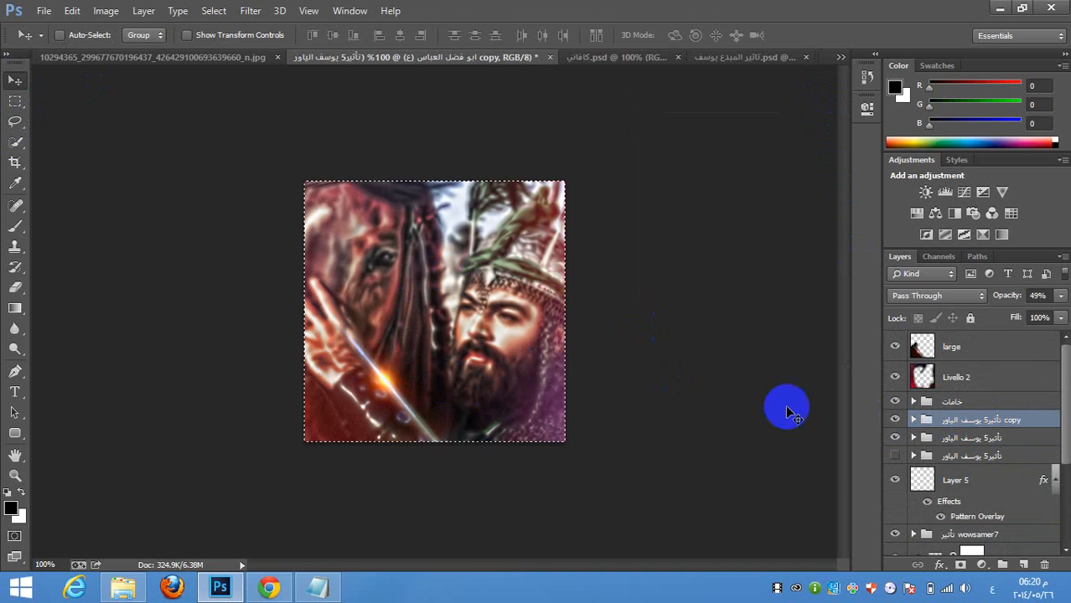
pyautogui.click(988, 375)
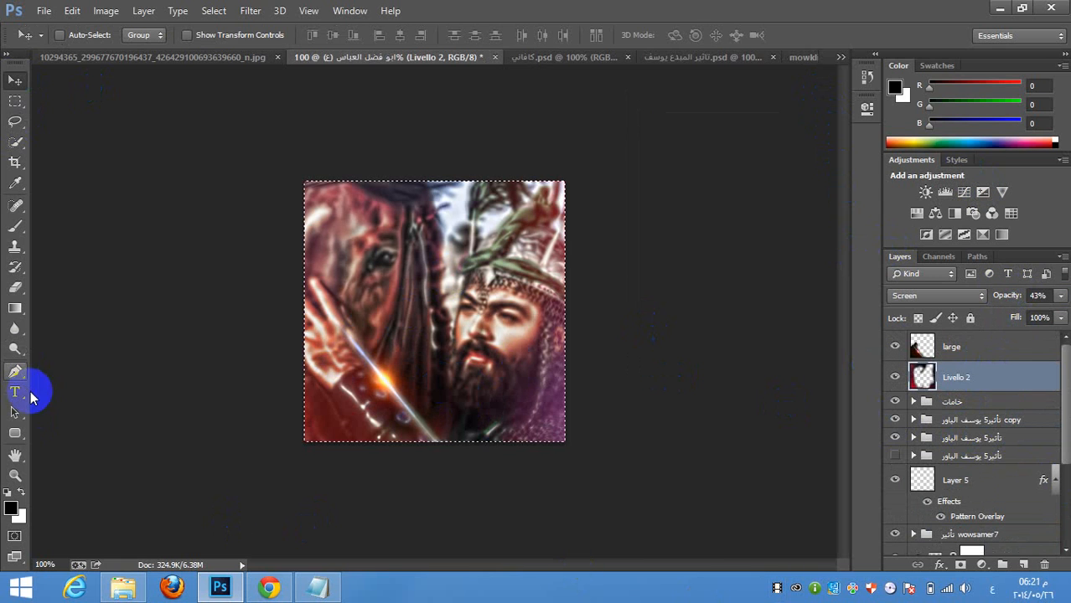
pyautogui.click(125, 596)
pyautogui.moveTo(564, 381); pyautogui.dragTo(294, 407)
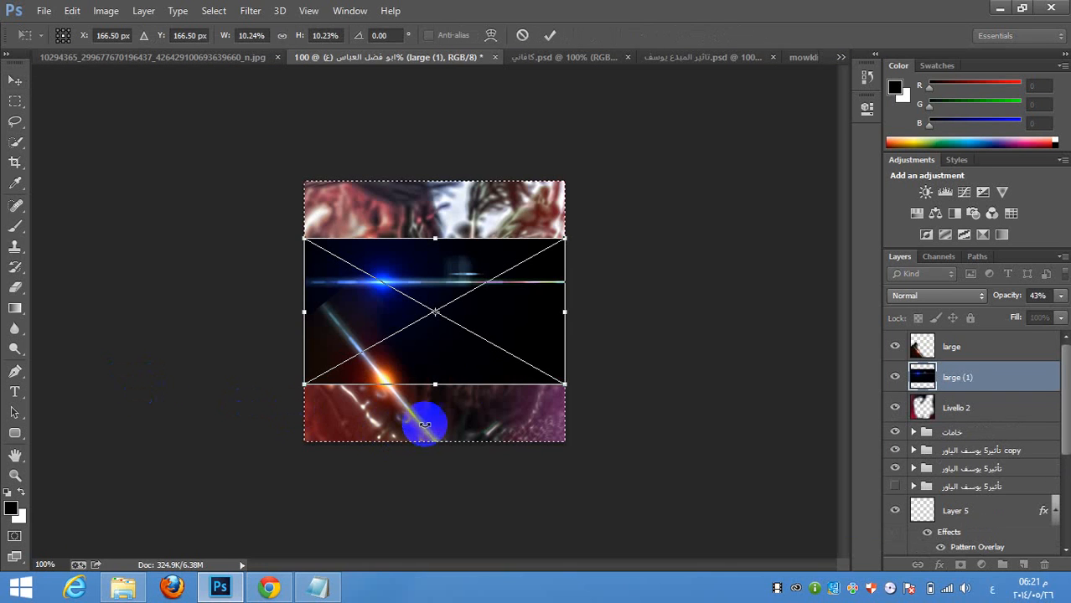
pyautogui.click(941, 302)
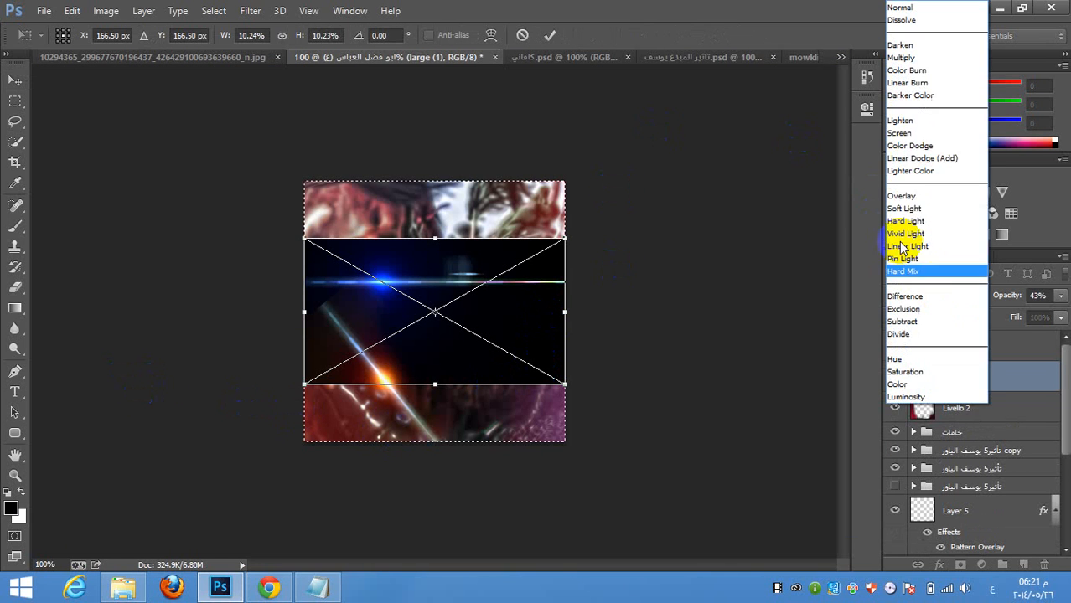
pyautogui.click(925, 131)
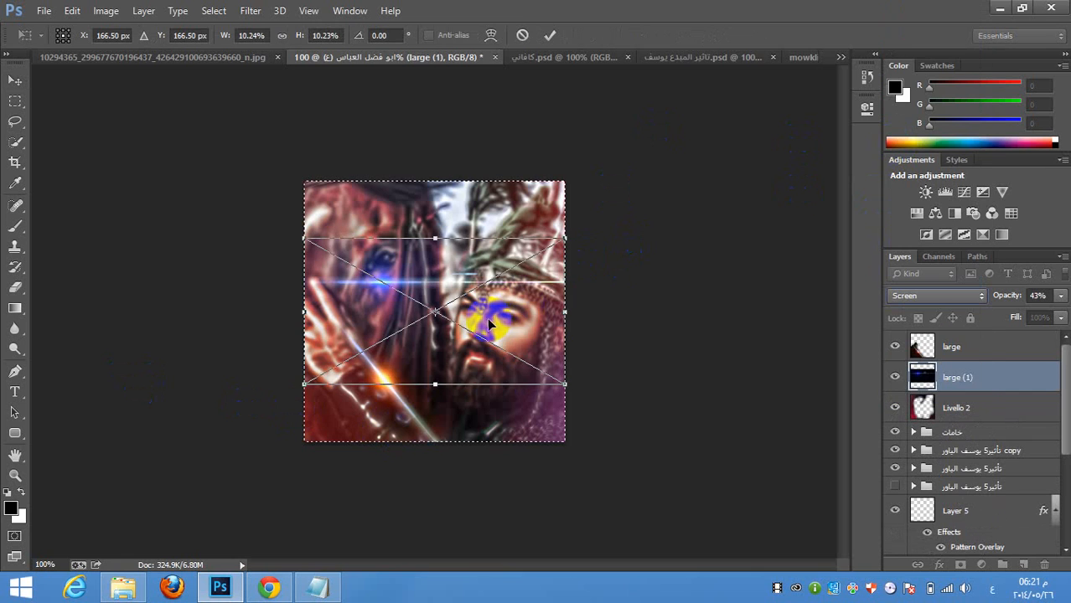
# - Position the blue flare over the horse's eye at X 159.50 px, Y 142.50 px and commit the placement
pyautogui.moveTo(494, 316); pyautogui.dragTo(490, 293)
pyautogui.press('Down')
pyautogui.press('Down')
pyautogui.press('Down')
pyautogui.press('Down')
pyautogui.press('Left')
pyautogui.press('Left')
pyautogui.press('Left')
pyautogui.press('Left')
pyautogui.press('Left')
pyautogui.press('Left')
pyautogui.press('Left')
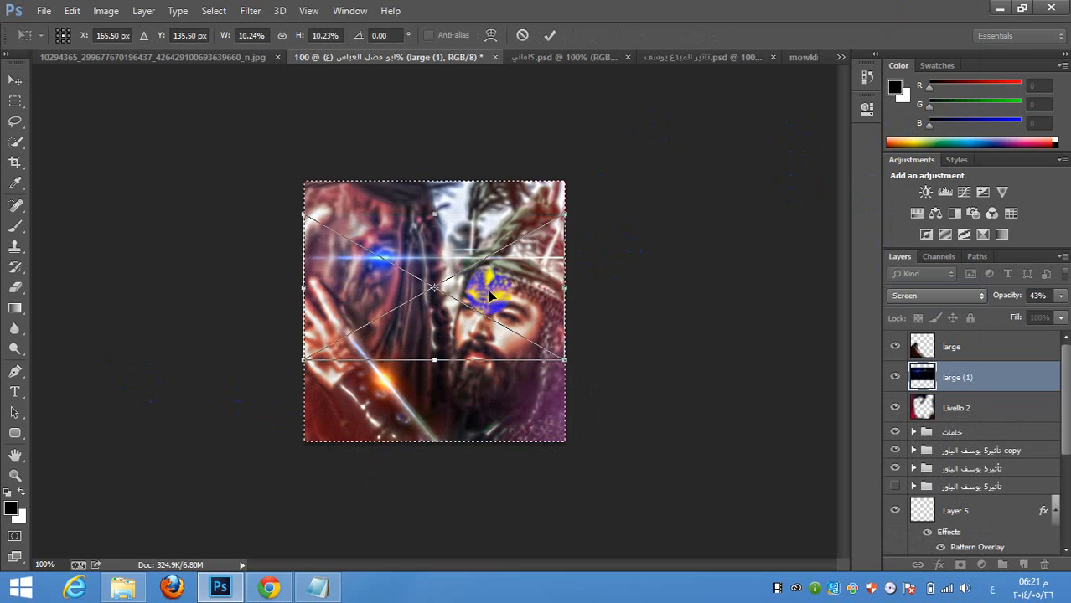
pyautogui.press('Return')
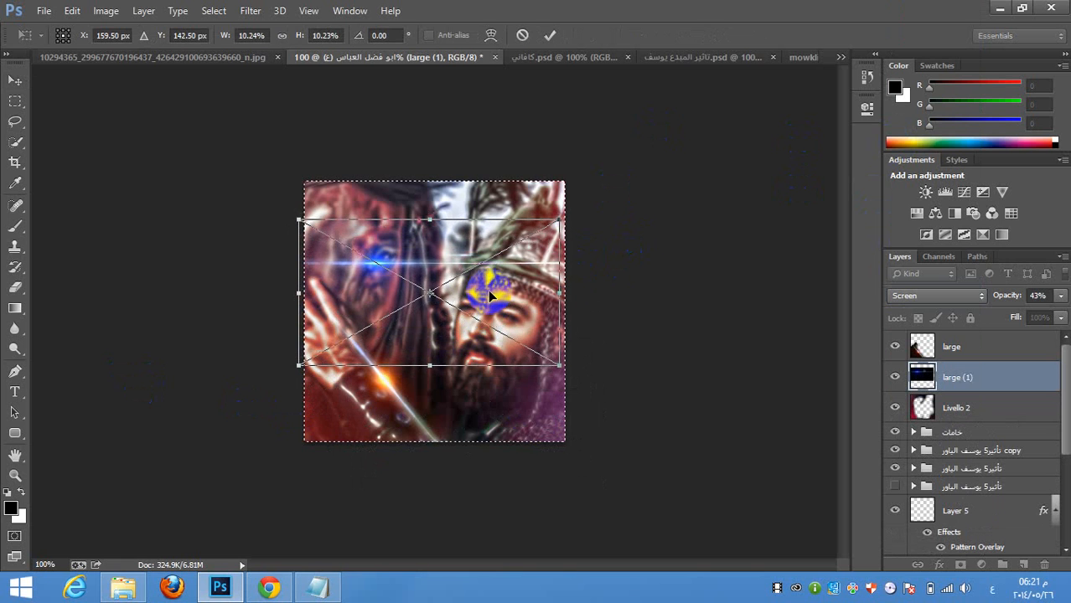
# - Erase the blue flare's long streak across the helmet and its surplus ends, keeping the glow around the horse's eye
pyautogui.click(12, 287)
pyautogui.click(516, 252)
pyautogui.click(440, 215)
pyautogui.click(517, 253)
pyautogui.click(506, 261)
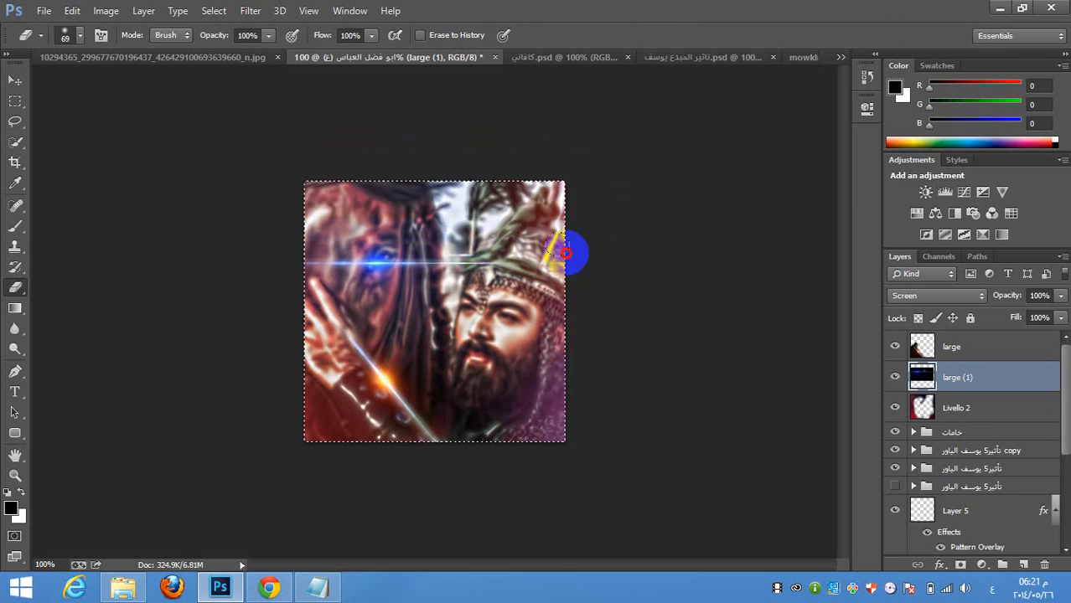
pyautogui.moveTo(505, 255)
pyautogui.mouseDown()
pyautogui.moveTo(460, 250)
pyautogui.moveTo(483, 301)
pyautogui.moveTo(403, 338)
pyautogui.moveTo(327, 317)
pyautogui.moveTo(303, 268)
pyautogui.moveTo(145, 243)
pyautogui.mouseUp()
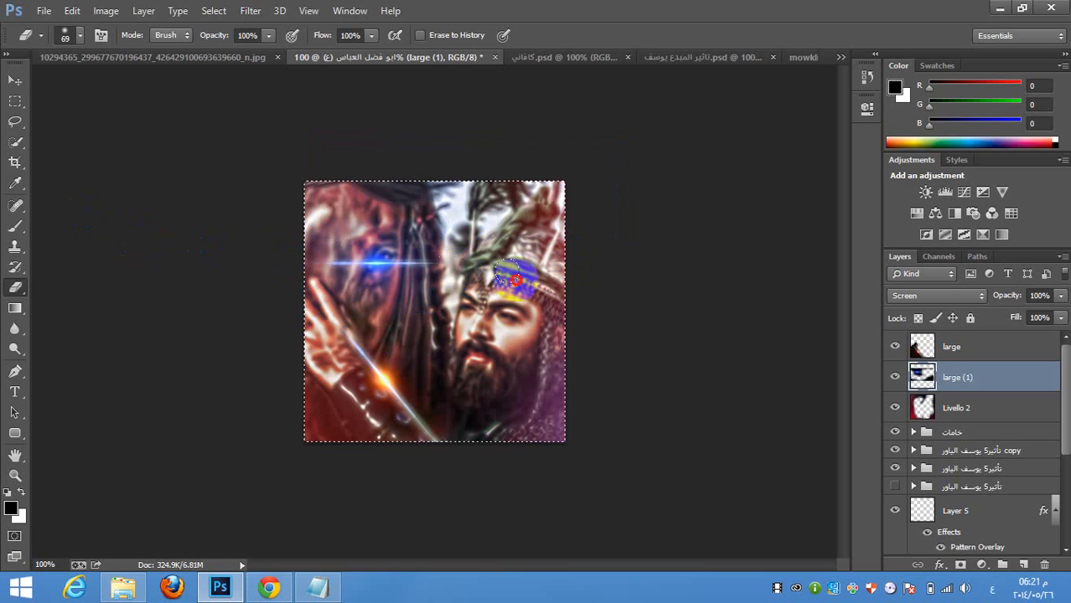
# - Rotate the blue flare so its streak slopes downward to the right and centre its glow on the horse's eye
pyautogui.click(16, 81)
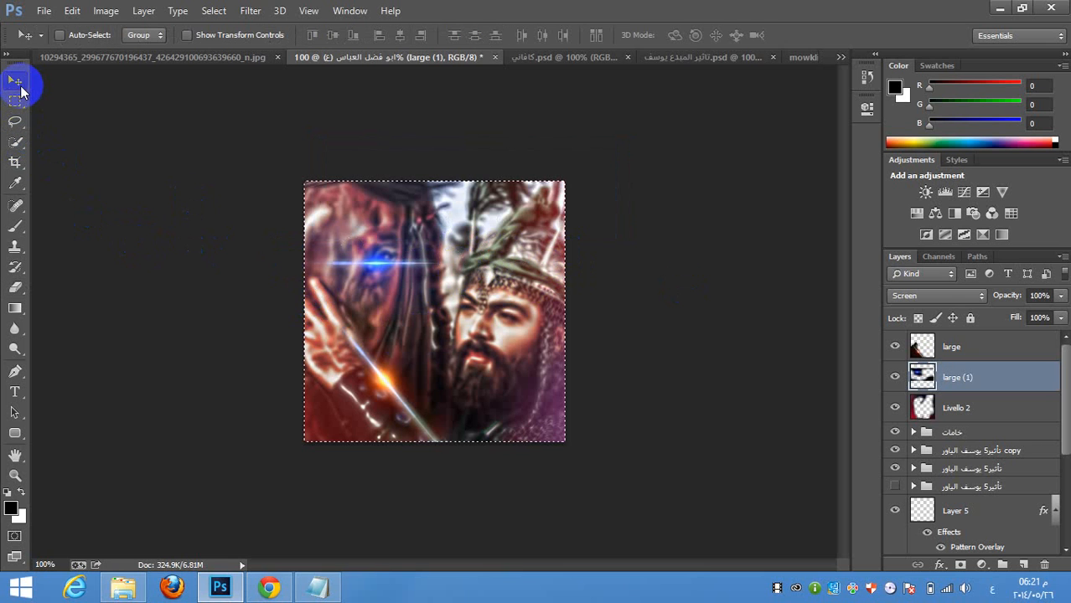
pyautogui.click(435, 211)
pyautogui.hotkey('ctrl', 't')
pyautogui.moveTo(581, 321); pyautogui.dragTo(370, 119)
pyautogui.moveTo(449, 246); pyautogui.dragTo(498, 348)
pyautogui.moveTo(429, 210); pyautogui.dragTo(490, 247)
pyautogui.moveTo(487, 253); pyautogui.dragTo(487, 254)
pyautogui.moveTo(605, 269); pyautogui.dragTo(605, 222)
pyautogui.moveTo(485, 294); pyautogui.dragTo(469, 282)
pyautogui.moveTo(596, 325); pyautogui.dragTo(526, 137)
pyautogui.moveTo(519, 289); pyautogui.dragTo(411, 266)
pyautogui.press('Return')
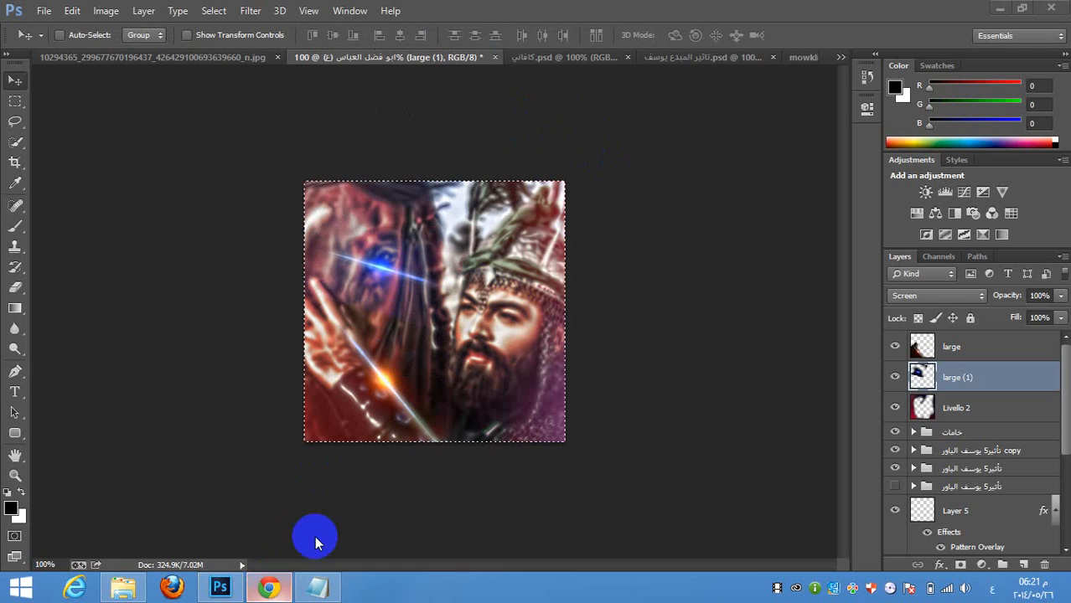
pyautogui.click(269, 586)
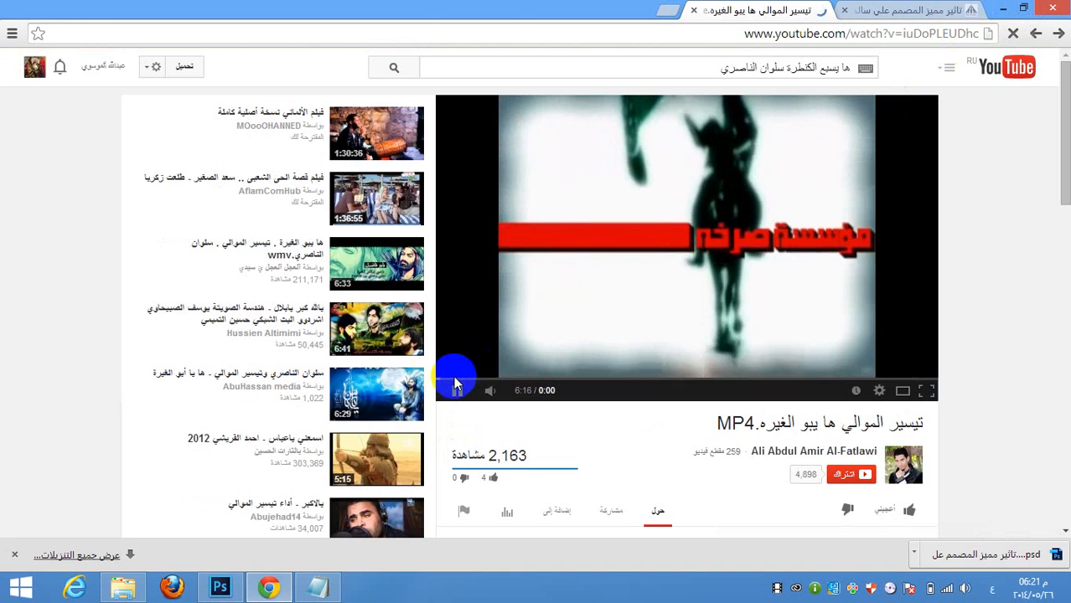
pyautogui.click(458, 379)
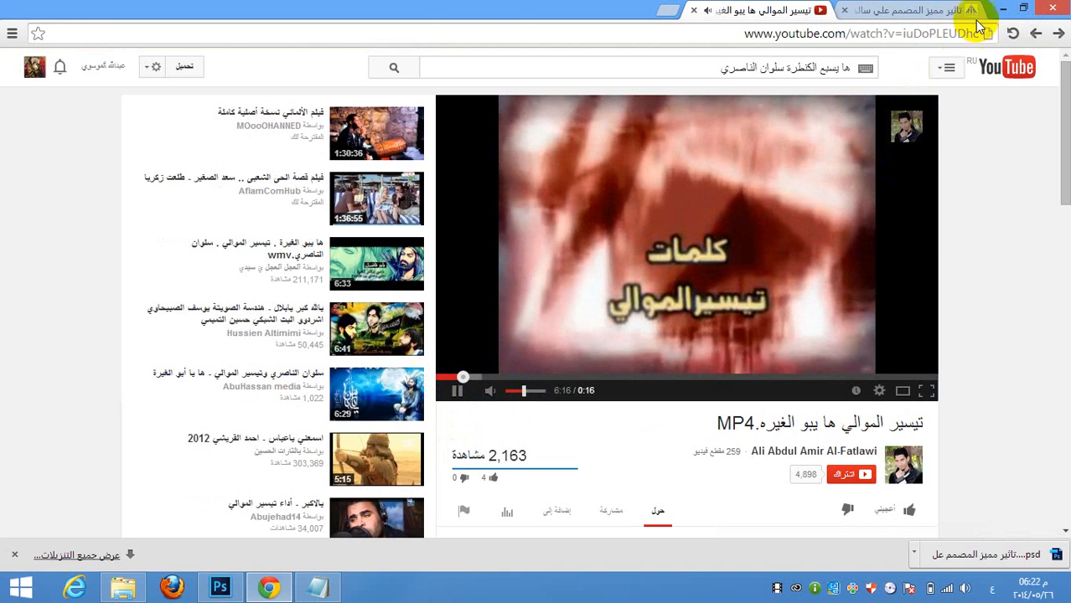
pyautogui.click(1004, 10)
# - Fine-tune the blue flare's position and angle over the horse's eye and erase the excess at its streak ends
pyautogui.moveTo(392, 281); pyautogui.dragTo(540, 275)
pyautogui.hotkey('ctrl', 't')
pyautogui.press('Return')
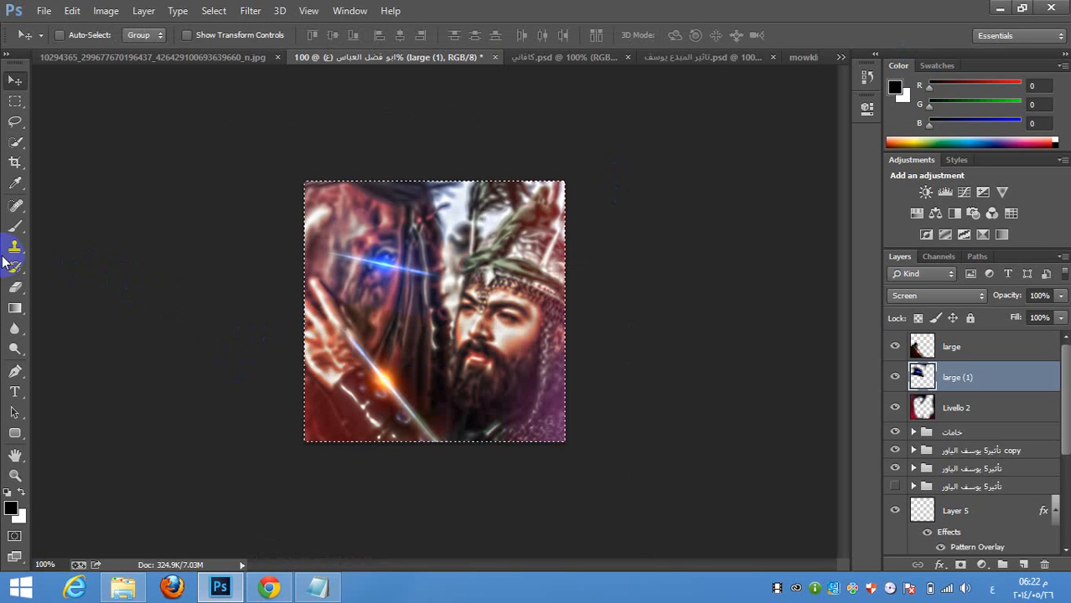
pyautogui.click(14, 289)
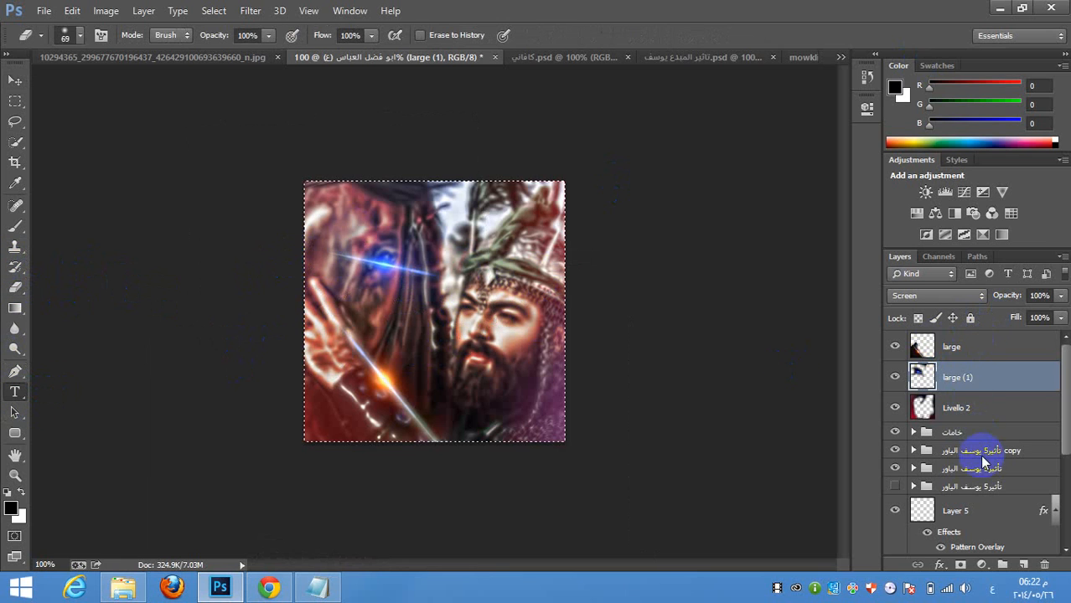
# - Try a Greens Hue of -38 in the Hue/Saturation adjustment clipped to the plume layer
pyautogui.scroll(-2, 922, 452)
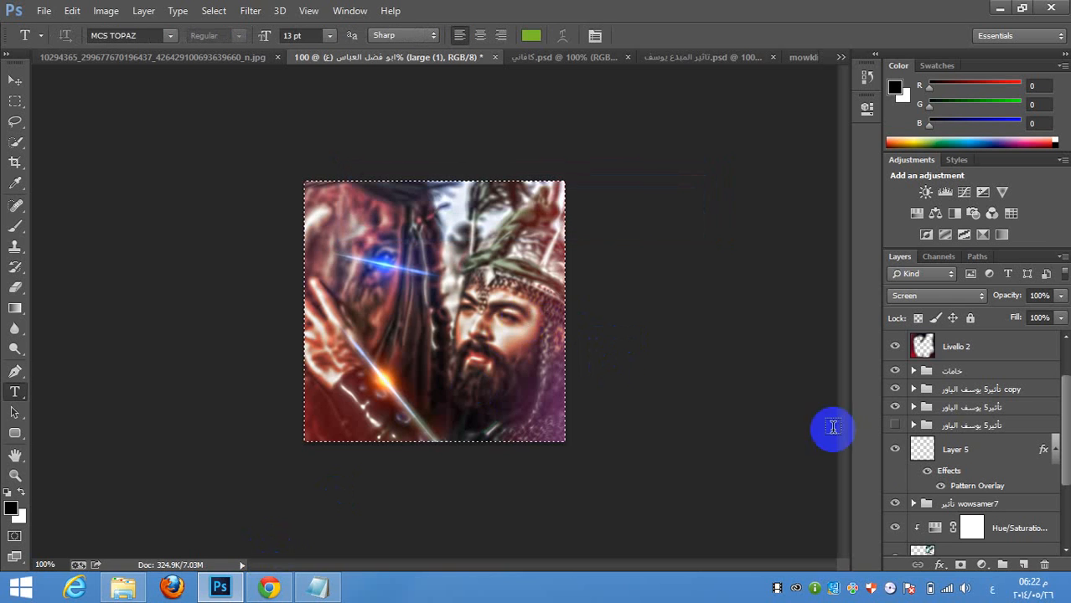
pyautogui.scroll(-3, 920, 478)
pyautogui.doubleClick(937, 422)
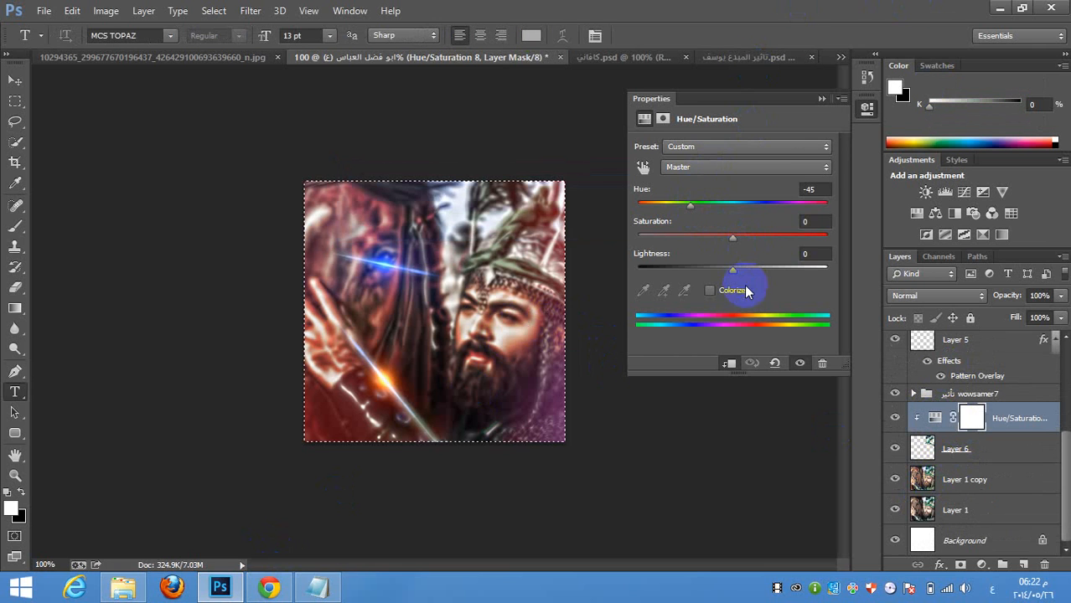
pyautogui.moveTo(689, 206)
pyautogui.mouseDown()
pyautogui.moveTo(627, 206)
pyautogui.moveTo(693, 210)
pyautogui.mouseUp()
pyautogui.click(698, 167)
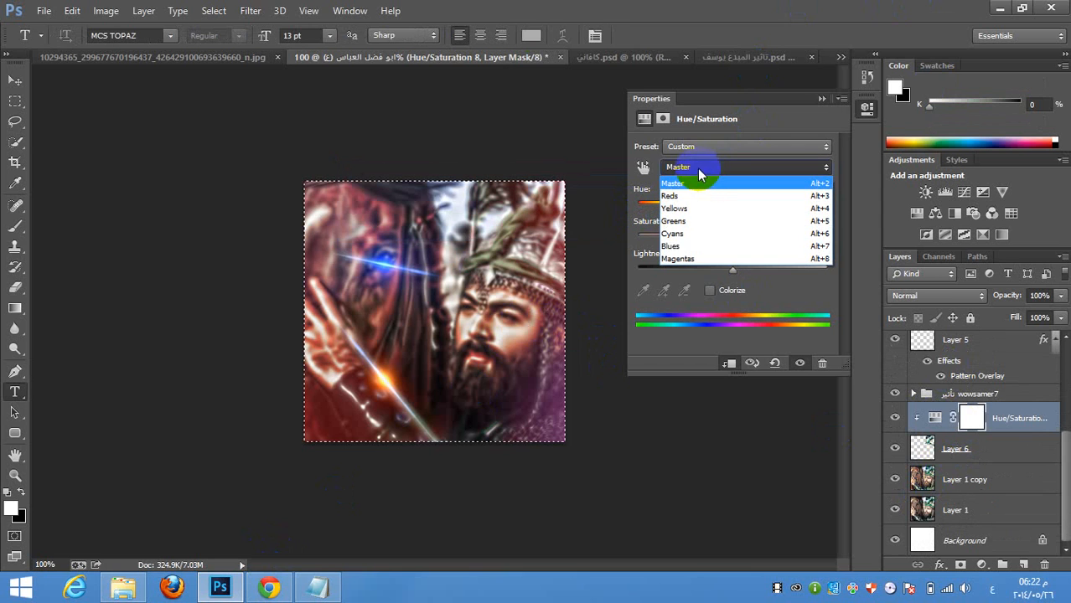
pyautogui.click(677, 221)
pyautogui.moveTo(715, 210)
pyautogui.mouseDown()
pyautogui.moveTo(676, 209)
pyautogui.moveTo(698, 208)
pyautogui.mouseUp()
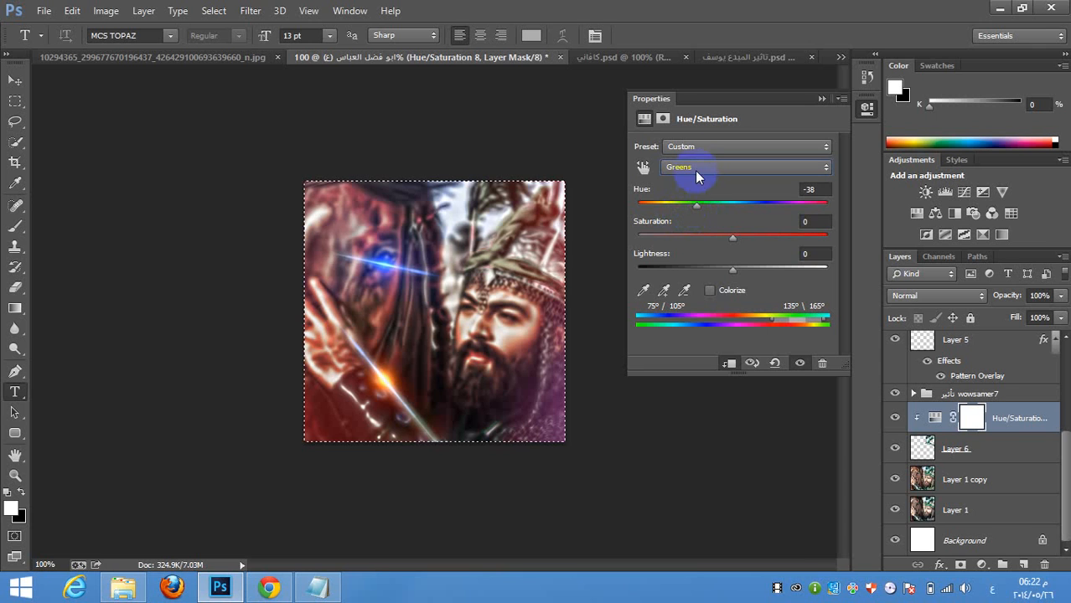
# - Try Master Hue values of +180 and -42 in the Hue/Saturation adjustment clipped to the plume layer
pyautogui.click(691, 148)
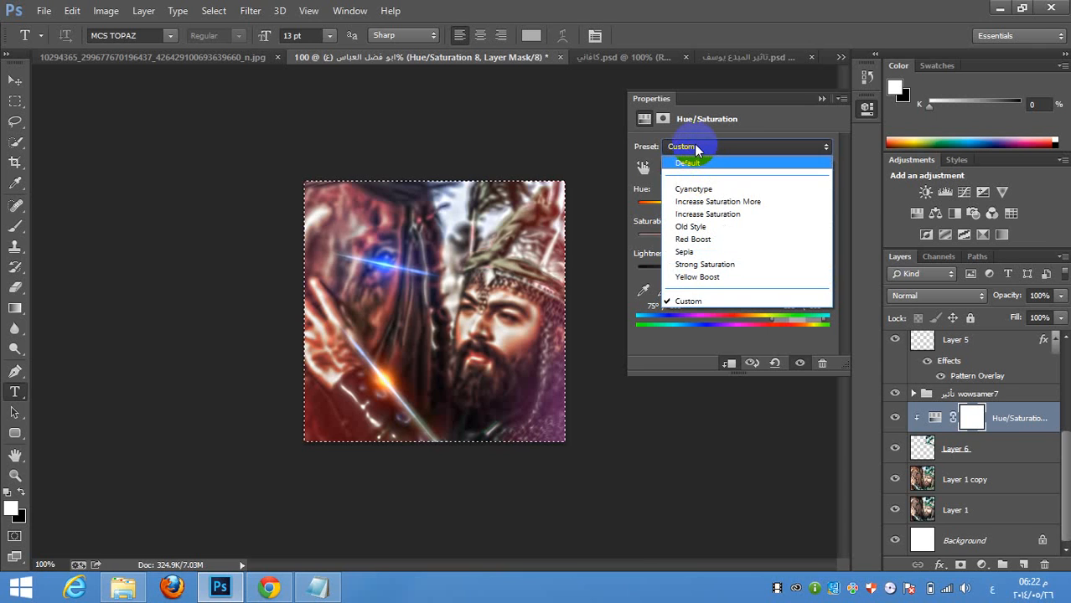
pyautogui.click(693, 148)
pyautogui.click(688, 168)
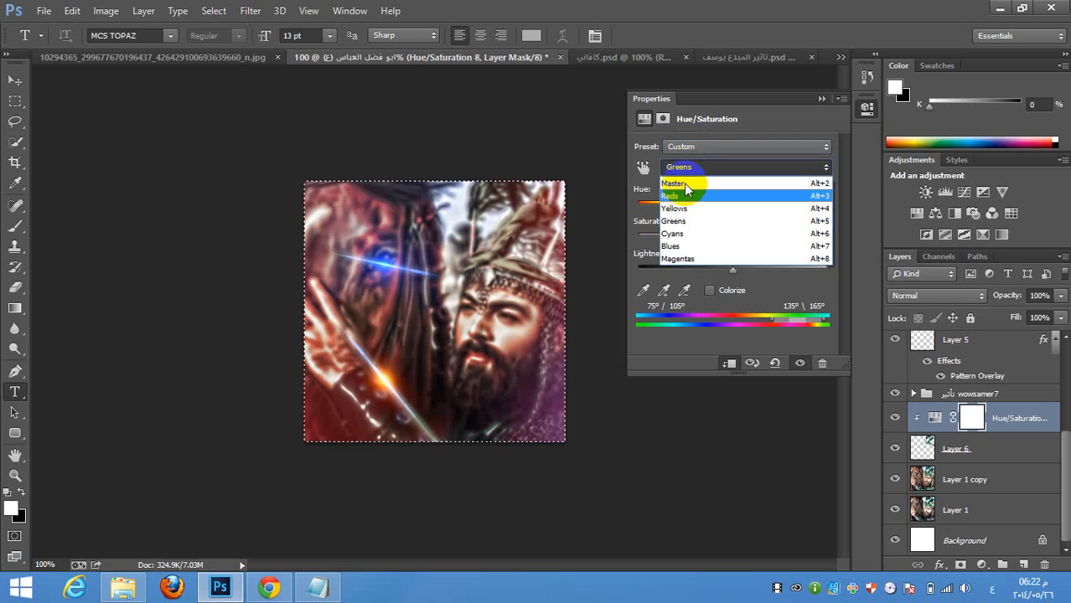
pyautogui.click(679, 178)
pyautogui.moveTo(690, 209); pyautogui.dragTo(846, 203)
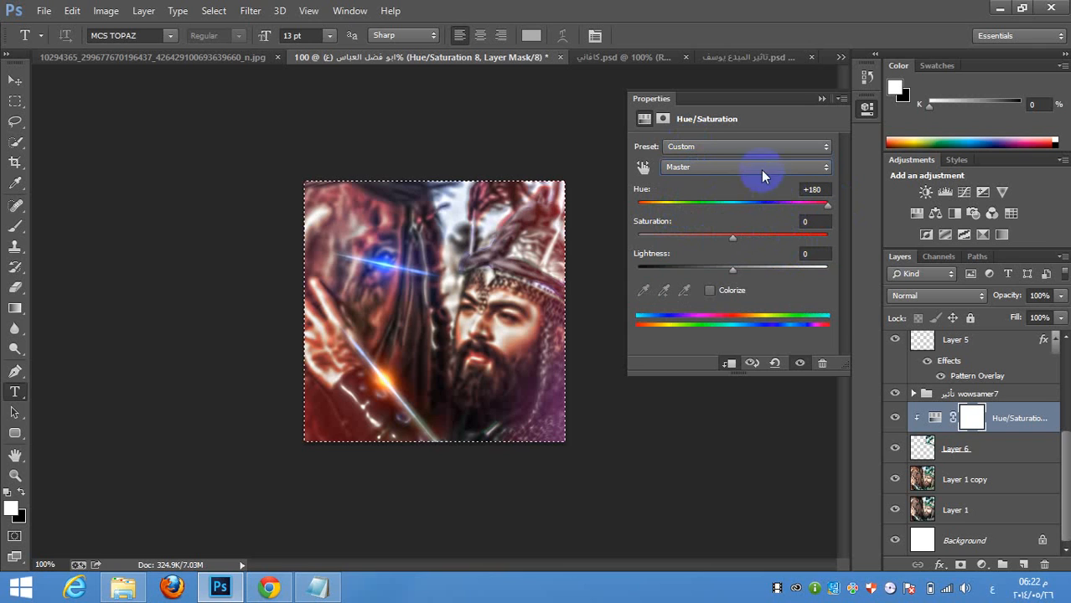
pyautogui.click(694, 204)
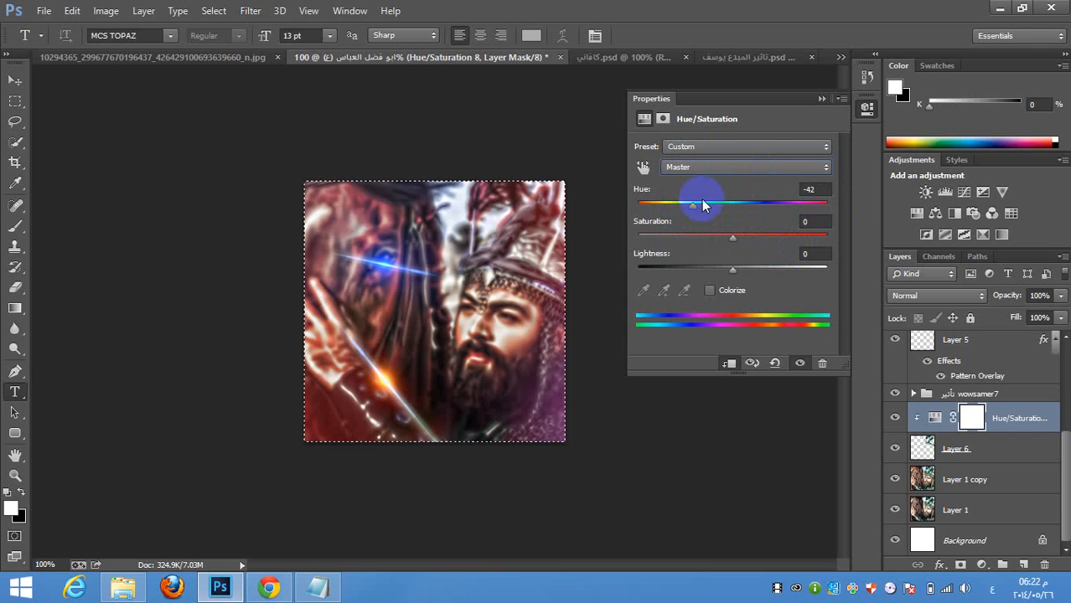
# - Replace the clipped Hue/Saturation adjustment above the plume layer with a new one and shift its Greens Hue
pyautogui.click(821, 99)
pyautogui.moveTo(1035, 419); pyautogui.dragTo(1044, 564)
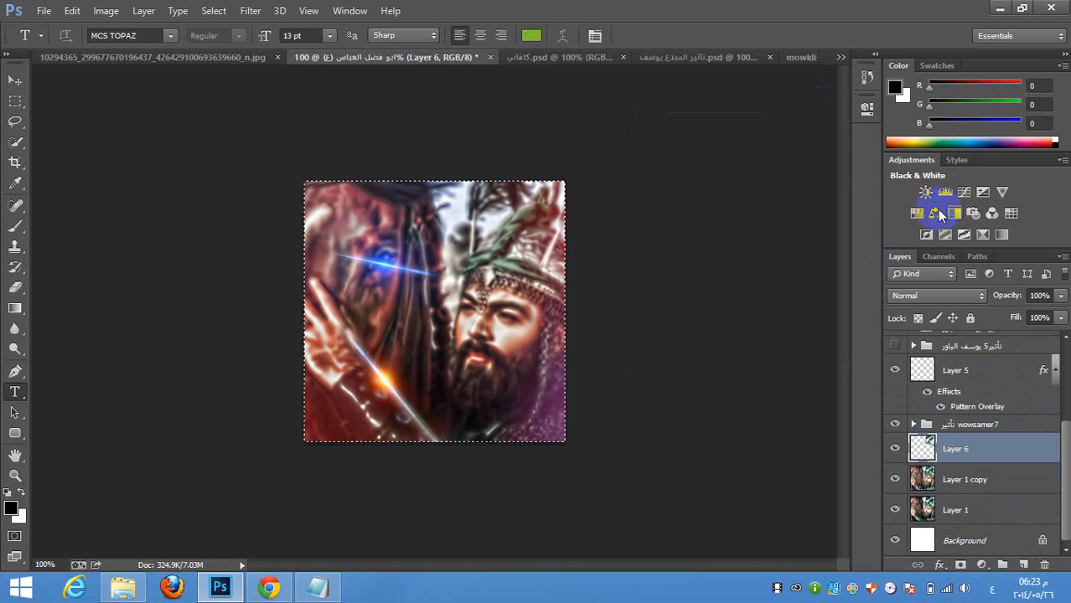
pyautogui.click(917, 213)
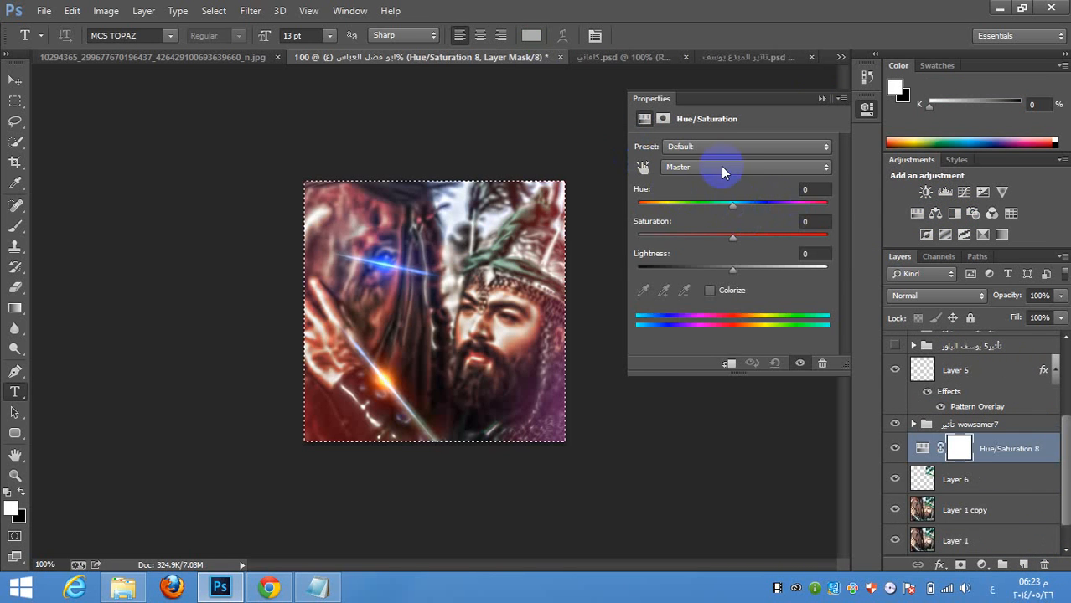
pyautogui.click(716, 168)
pyautogui.click(683, 218)
pyautogui.moveTo(687, 209); pyautogui.dragTo(696, 210)
# - Set the new adjustment's Master Hue to -21 and Saturation to +27, and clip it to the plume layer
pyautogui.click(693, 172)
pyautogui.click(687, 184)
pyautogui.moveTo(713, 211); pyautogui.dragTo(758, 242)
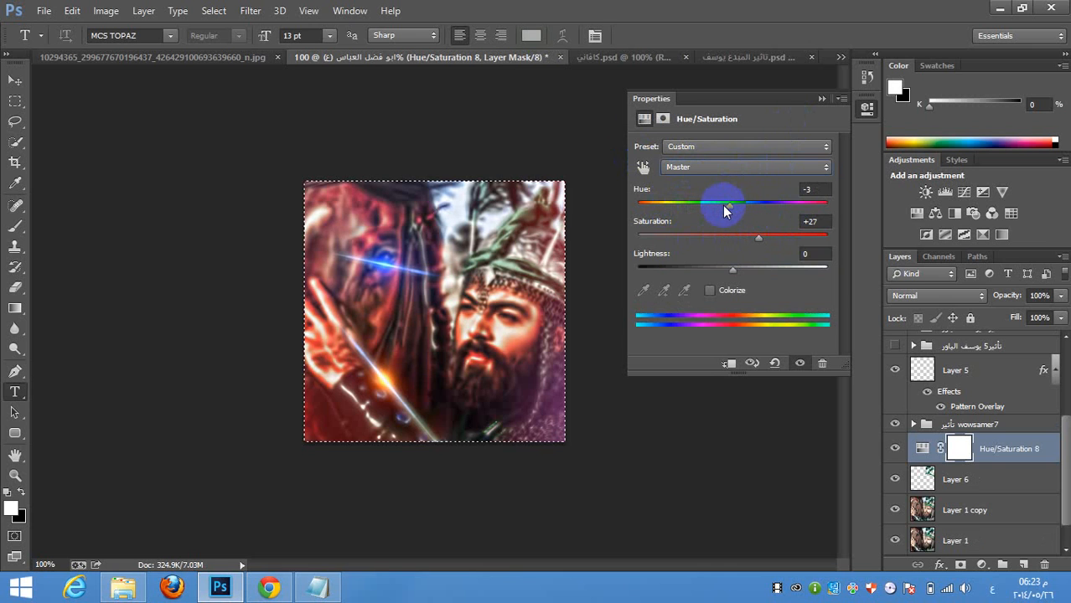
pyautogui.moveTo(708, 209)
pyautogui.mouseDown()
pyautogui.moveTo(672, 208)
pyautogui.moveTo(711, 212)
pyautogui.mouseUp()
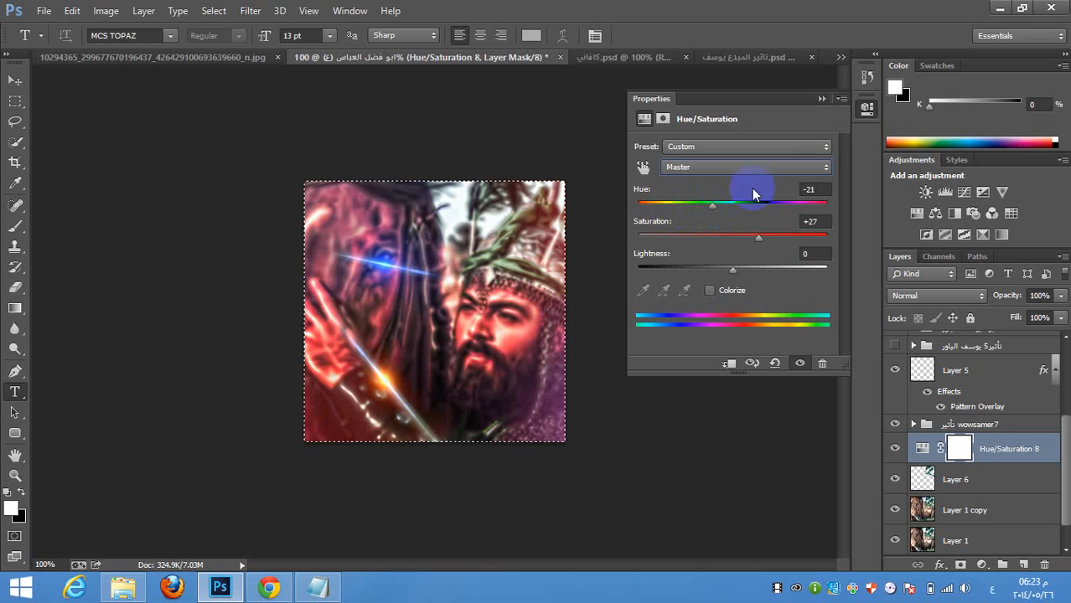
pyautogui.click(820, 107)
pyautogui.rightClick(1033, 449)
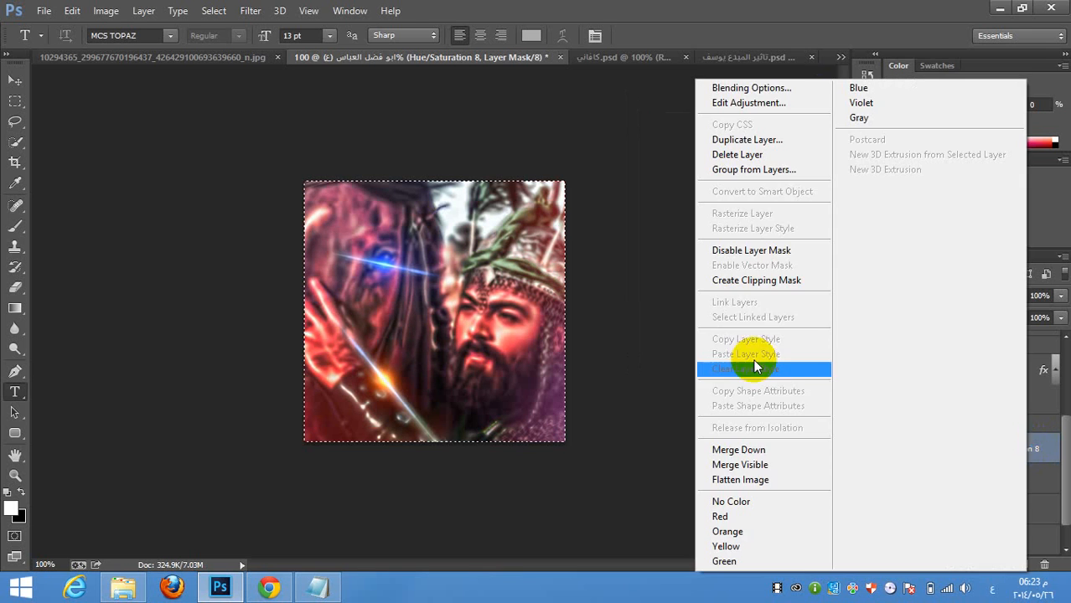
pyautogui.click(759, 280)
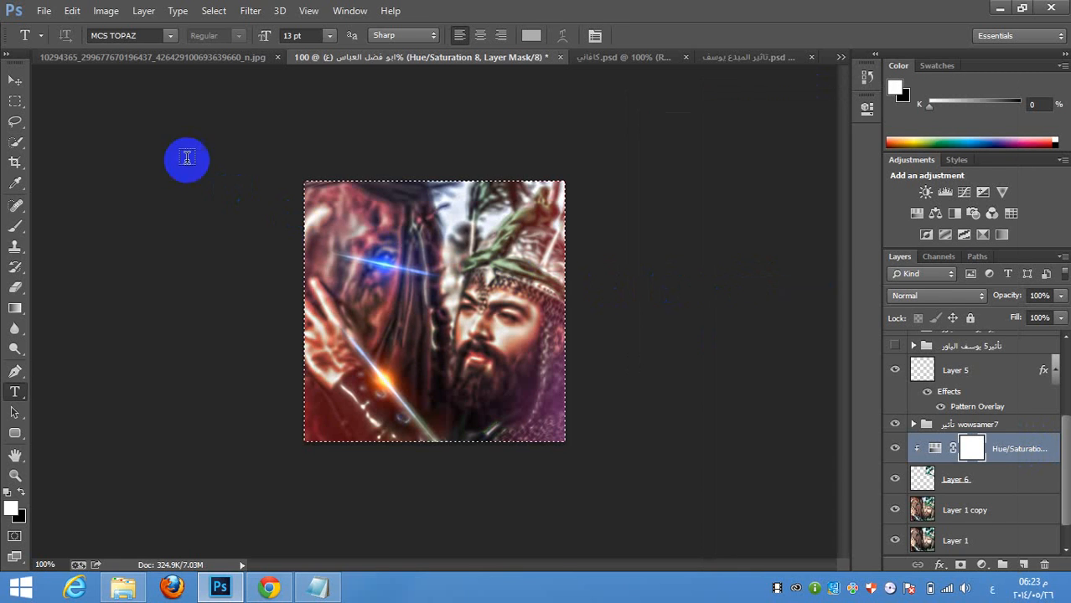
# - Add a text layer reading "يكسر الخاطر" across the rider's beard and colour the text bright green, #3cff00
pyautogui.click(590, 374)
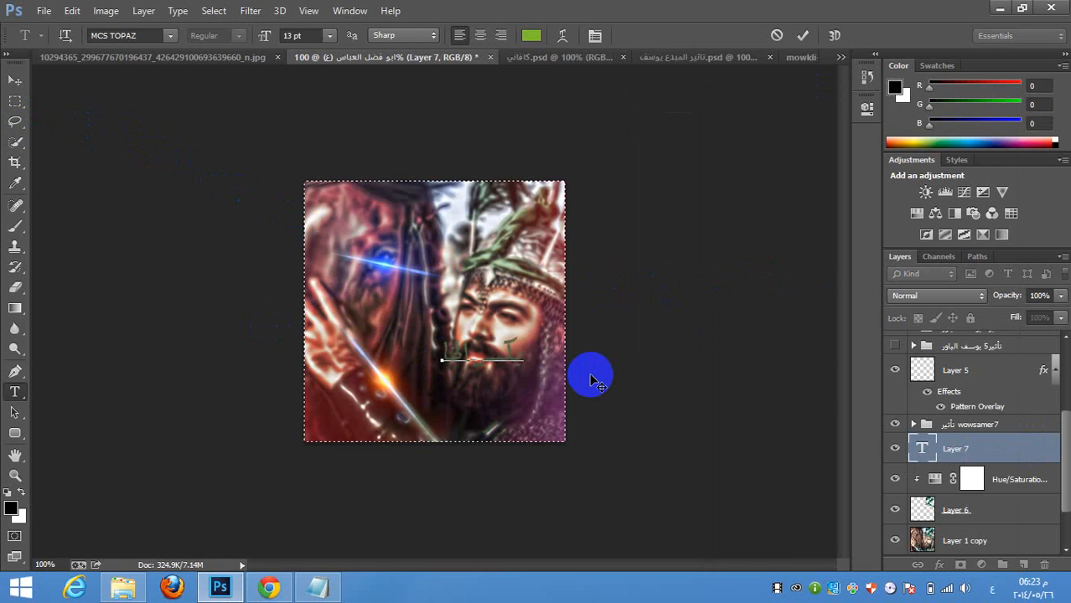
pyautogui.rightClick(526, 360)
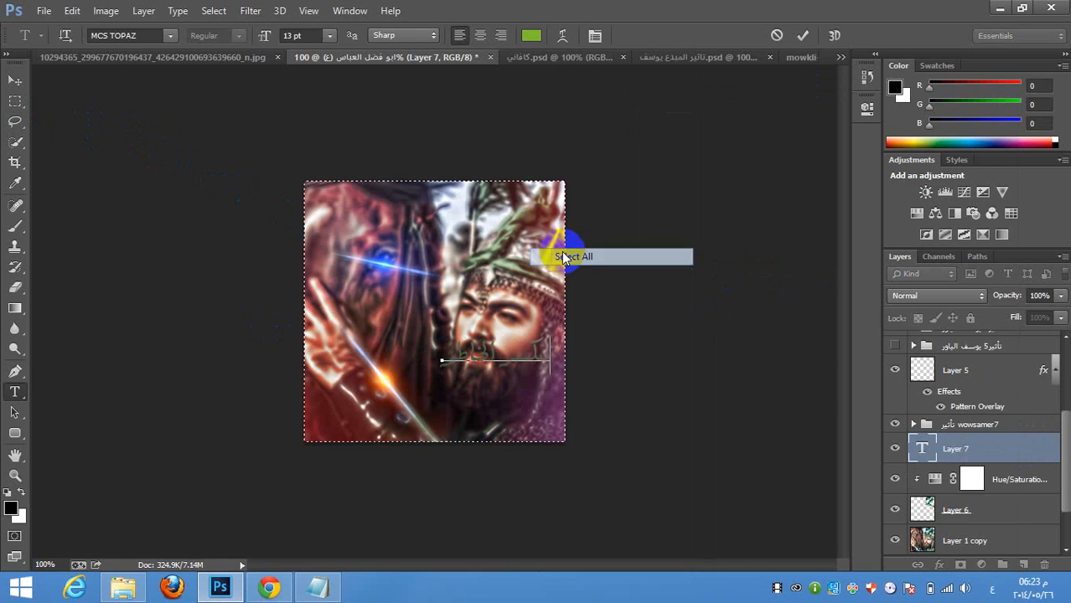
pyautogui.click(555, 253)
pyautogui.click(530, 35)
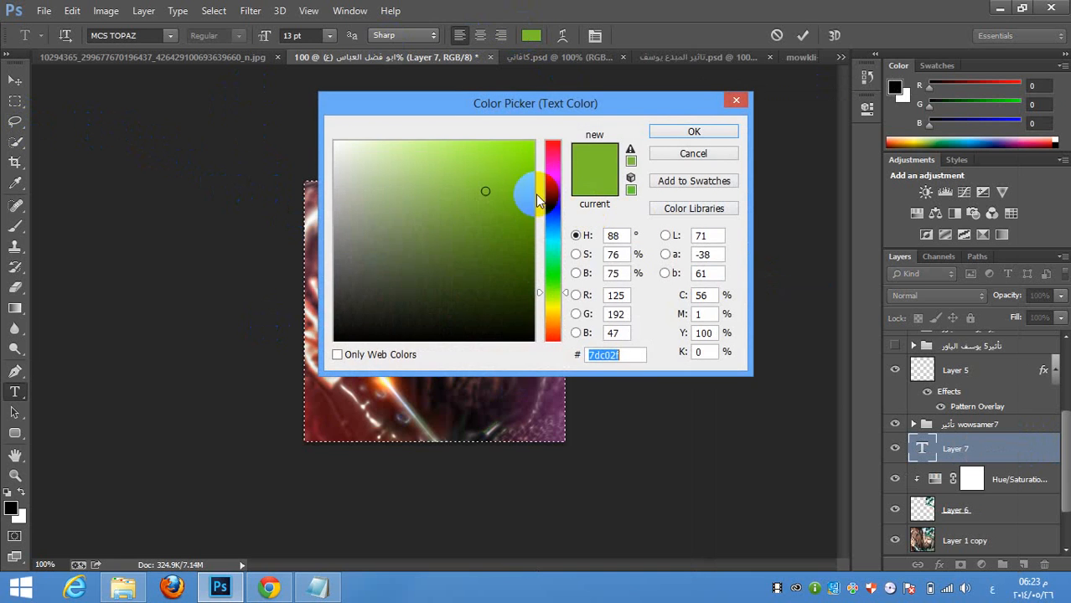
pyautogui.moveTo(505, 172); pyautogui.dragTo(567, 121)
pyautogui.moveTo(644, 105); pyautogui.dragTo(892, 133)
pyautogui.click(800, 313)
pyautogui.moveTo(800, 314); pyautogui.dragTo(801, 310)
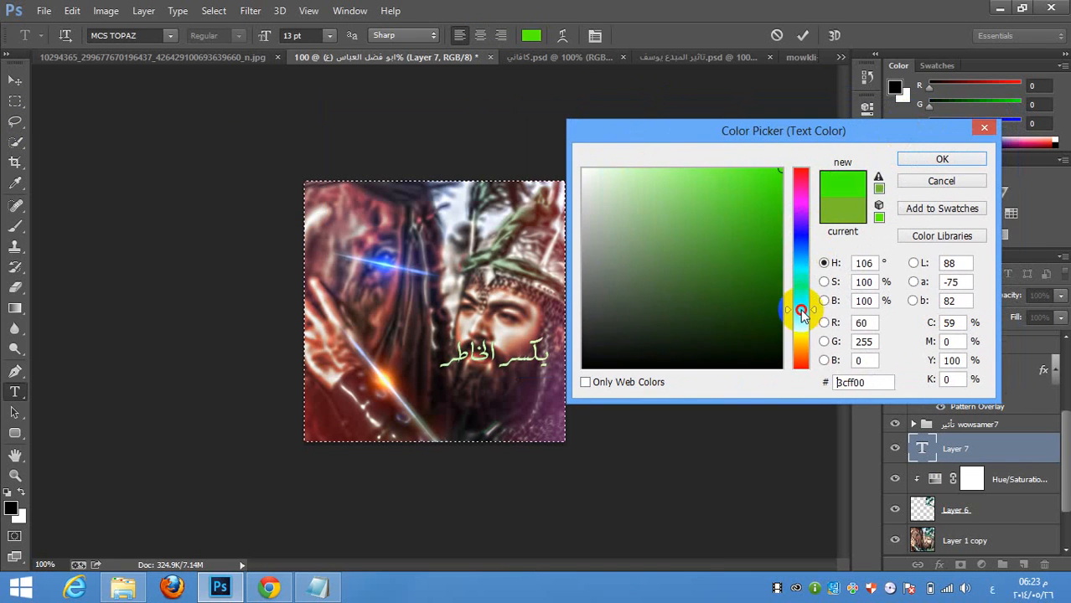
pyautogui.click(942, 159)
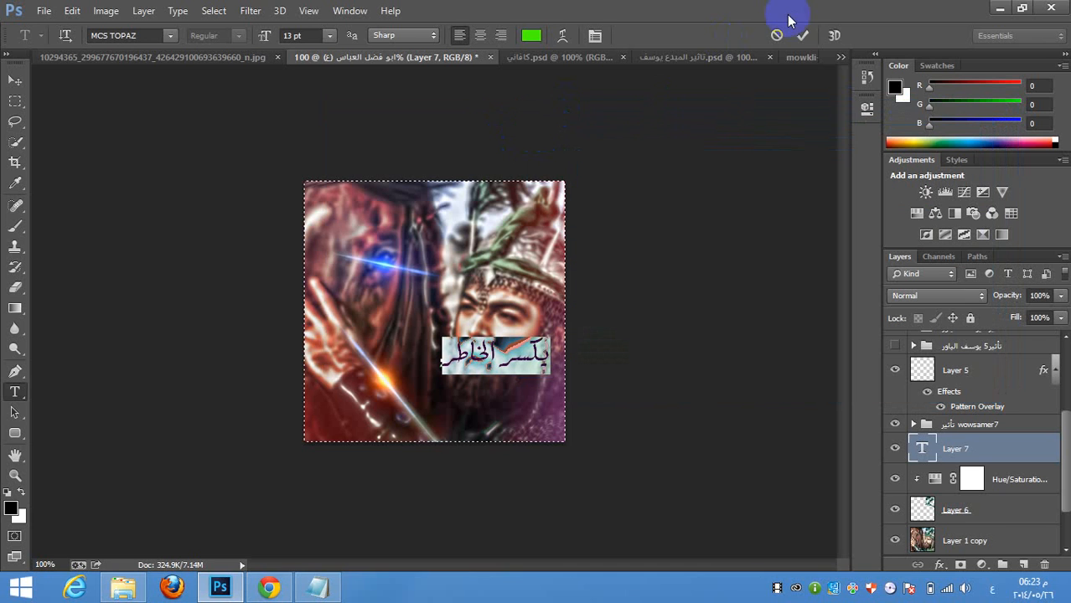
pyautogui.click(805, 37)
# - Bring the "يكسر الخاطر" text layer to the front of the layer stack and position it at the lower left of the image
pyautogui.click(15, 81)
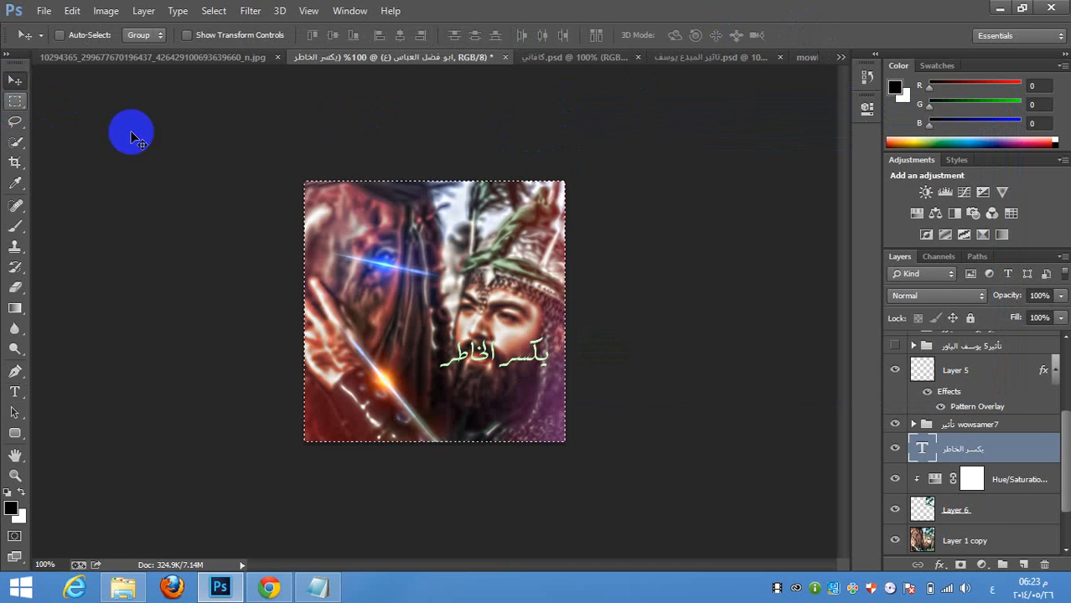
pyautogui.moveTo(962, 451); pyautogui.dragTo(967, 335)
pyautogui.moveTo(617, 303); pyautogui.dragTo(515, 333)
# - Set the font size of the "يكسر الخاطر" text to 11 pt
pyautogui.doubleClick(922, 346)
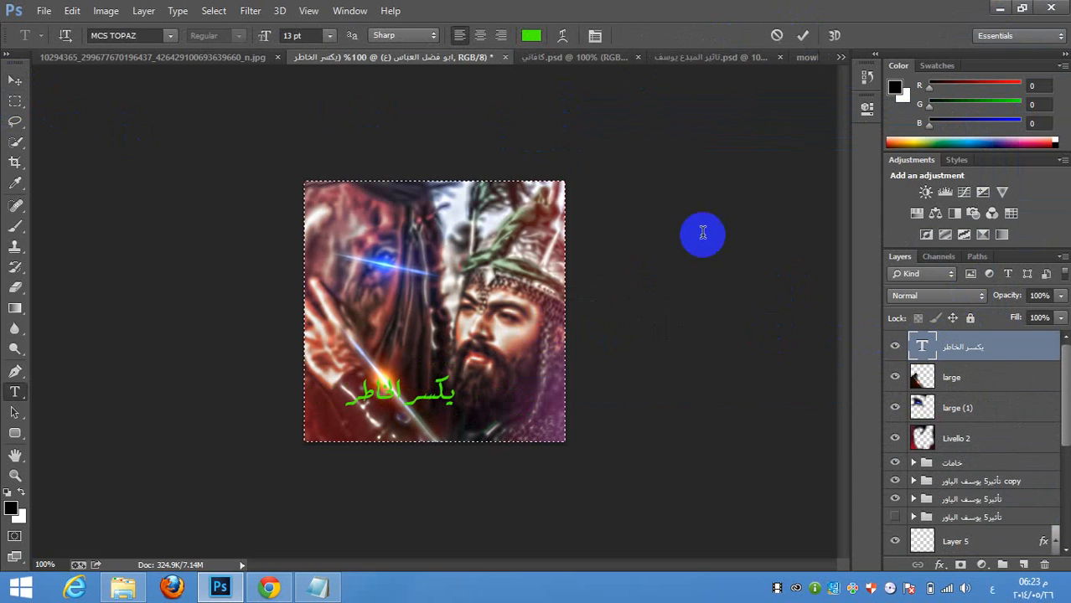
pyautogui.click(317, 37)
pyautogui.press('Down')
pyautogui.press('Down')
pyautogui.press('Down')
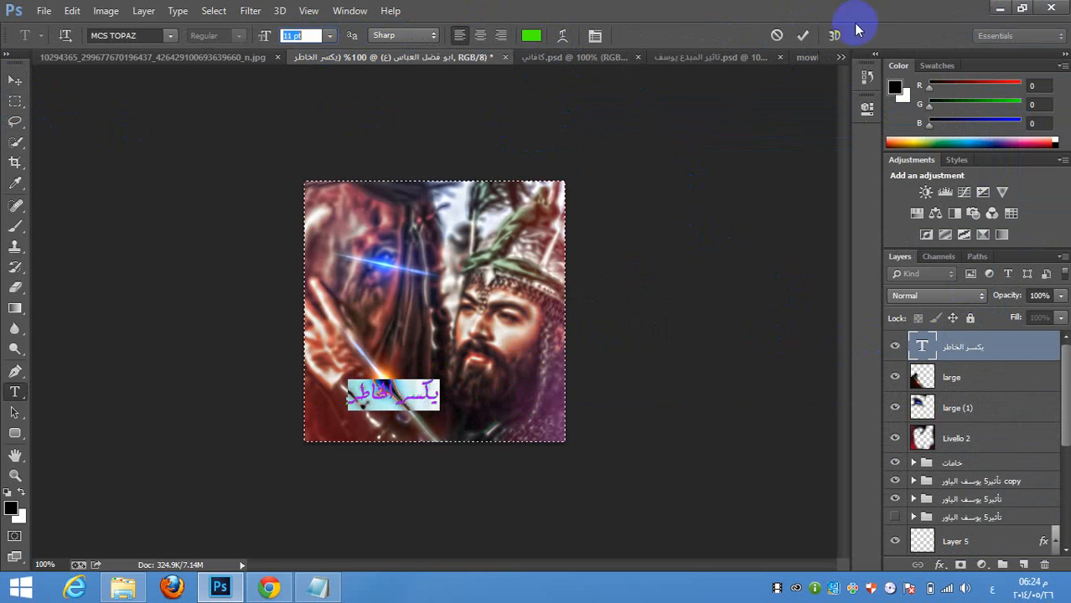
pyautogui.click(801, 36)
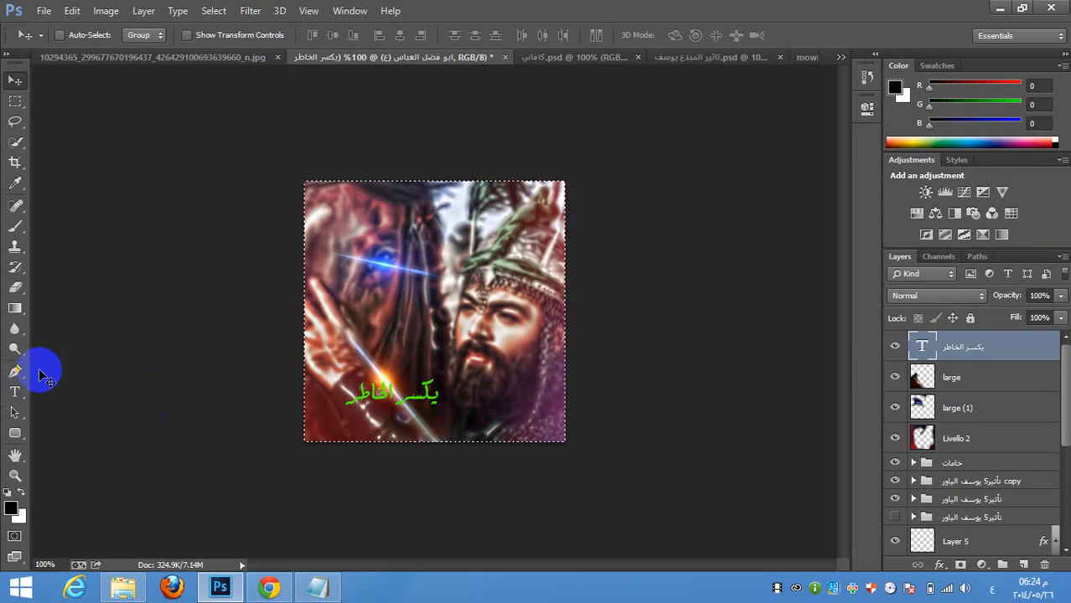
# - Add a second text line reading "المايعرف عباس" directly beneath the first one and set its font size to 10 pt
pyautogui.click(17, 394)
pyautogui.click(506, 384)
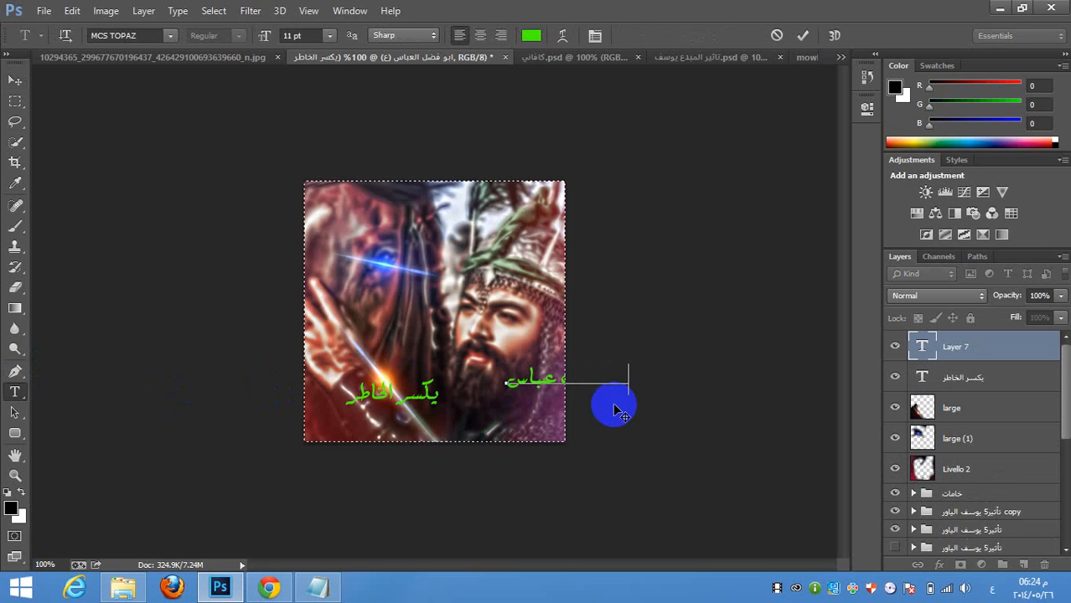
pyautogui.moveTo(615, 410); pyautogui.dragTo(502, 448)
pyautogui.rightClick(477, 401)
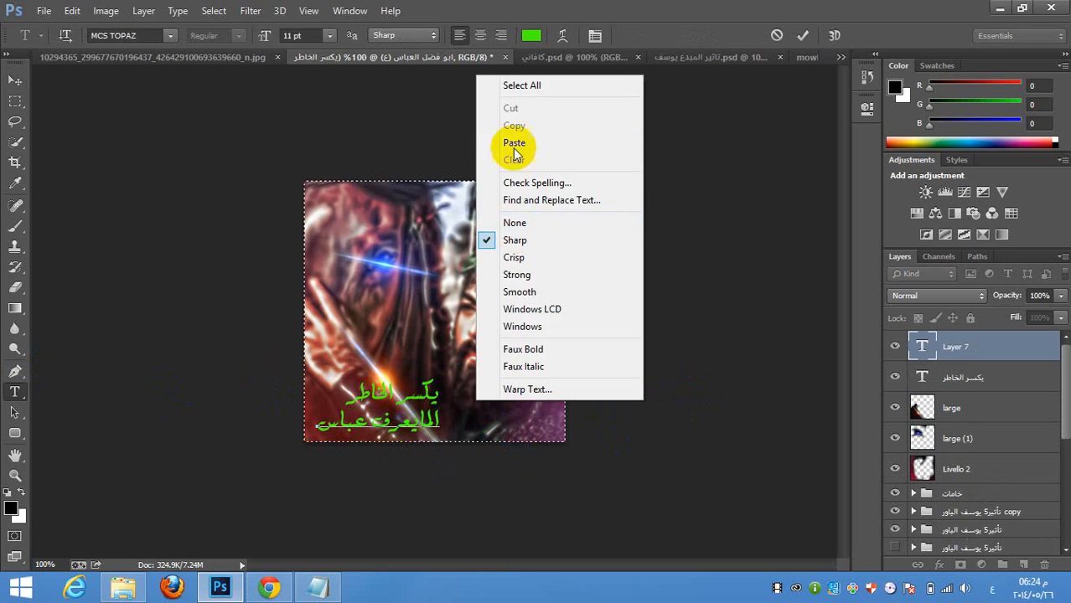
pyautogui.click(524, 87)
pyautogui.scroll(-1, 301, 31)
pyautogui.click(801, 36)
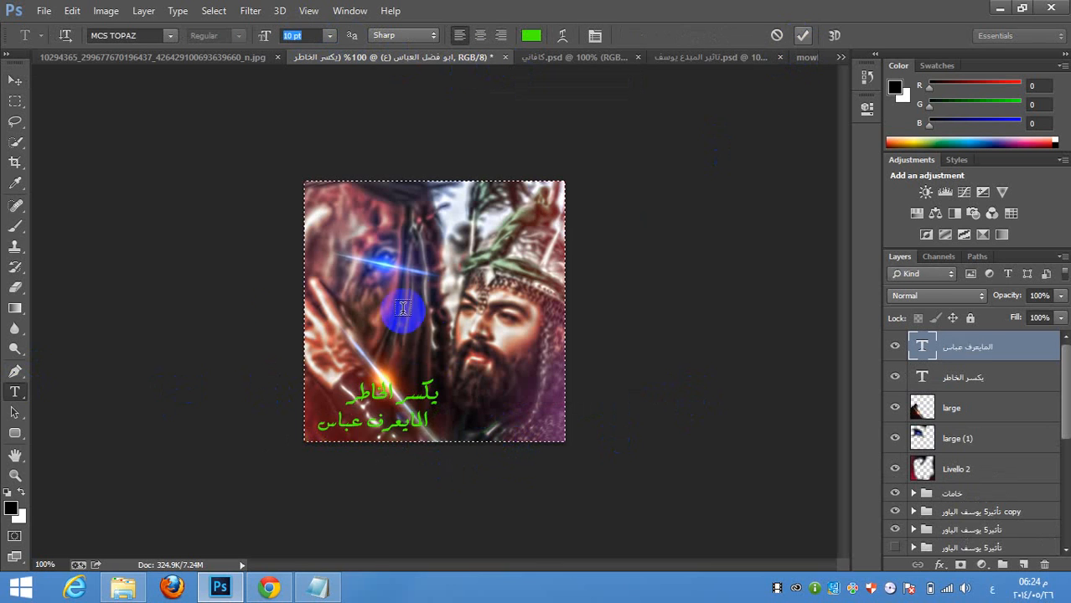
pyautogui.click(15, 79)
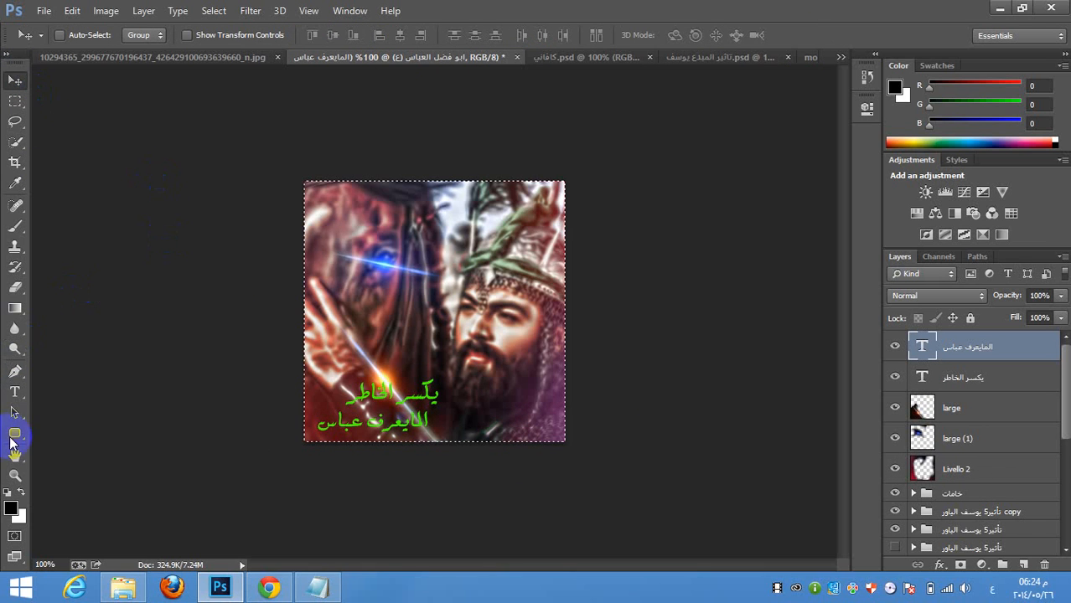
# - Draw a thin black rectangle of about 138 x 7 px just beneath the second text line
pyautogui.click(14, 435)
pyautogui.rightClick(15, 433)
pyautogui.click(92, 443)
pyautogui.moveTo(322, 432); pyautogui.dragTo(431, 430)
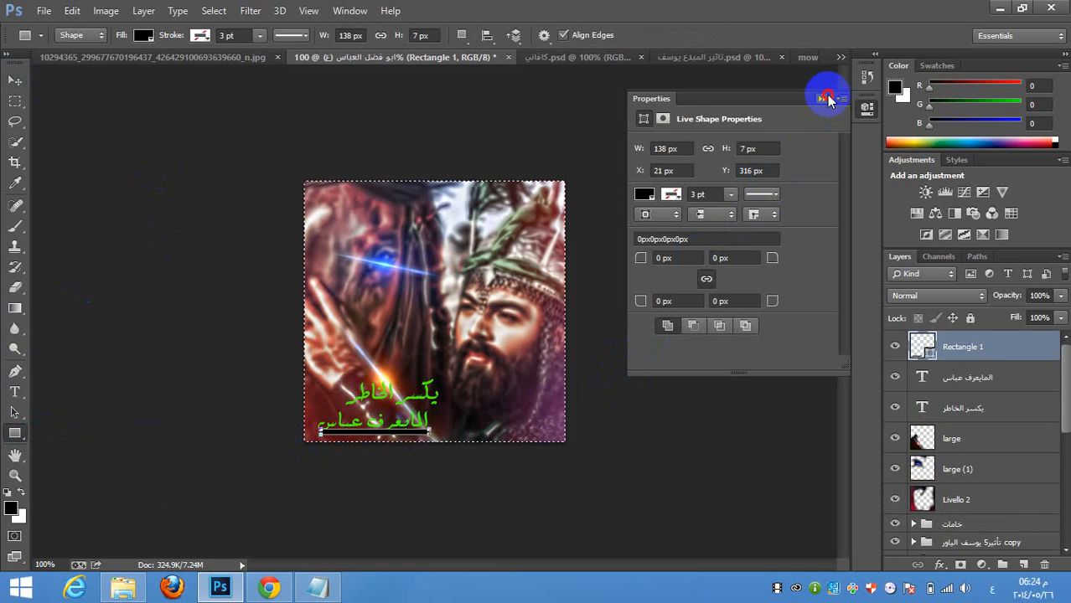
pyautogui.click(821, 98)
# - Move the black rectangle up onto the second text line and place its layer beneath both text layers
pyautogui.click(14, 80)
pyautogui.moveTo(560, 407)
pyautogui.mouseDown()
pyautogui.moveTo(547, 389)
pyautogui.moveTo(567, 390)
pyautogui.moveTo(561, 400)
pyautogui.mouseUp()
pyautogui.hotkey('ctrl', 't')
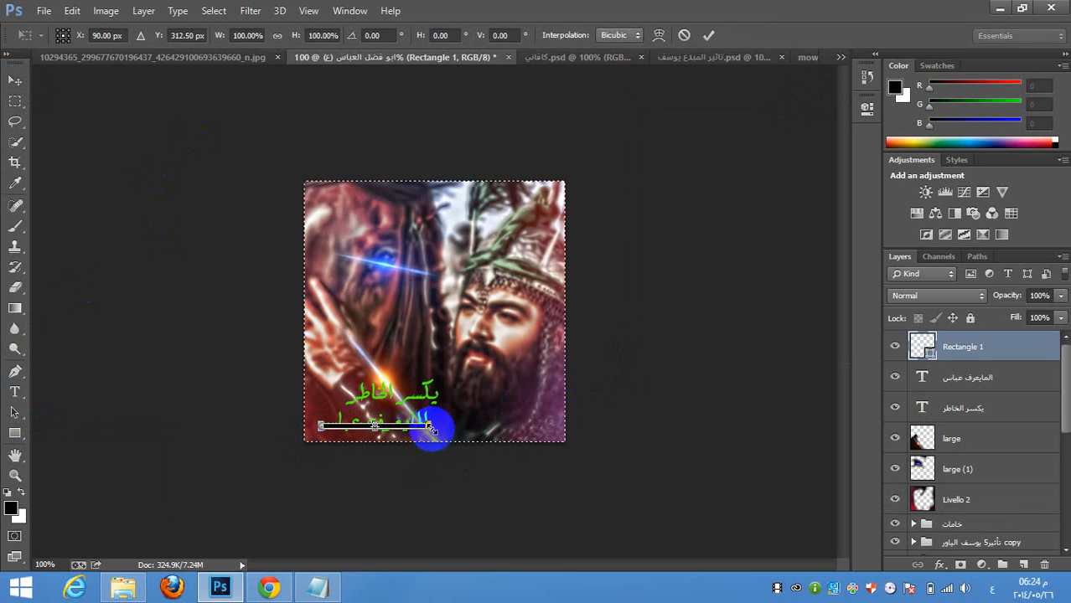
pyautogui.click(684, 414)
pyautogui.moveTo(959, 347); pyautogui.dragTo(974, 414)
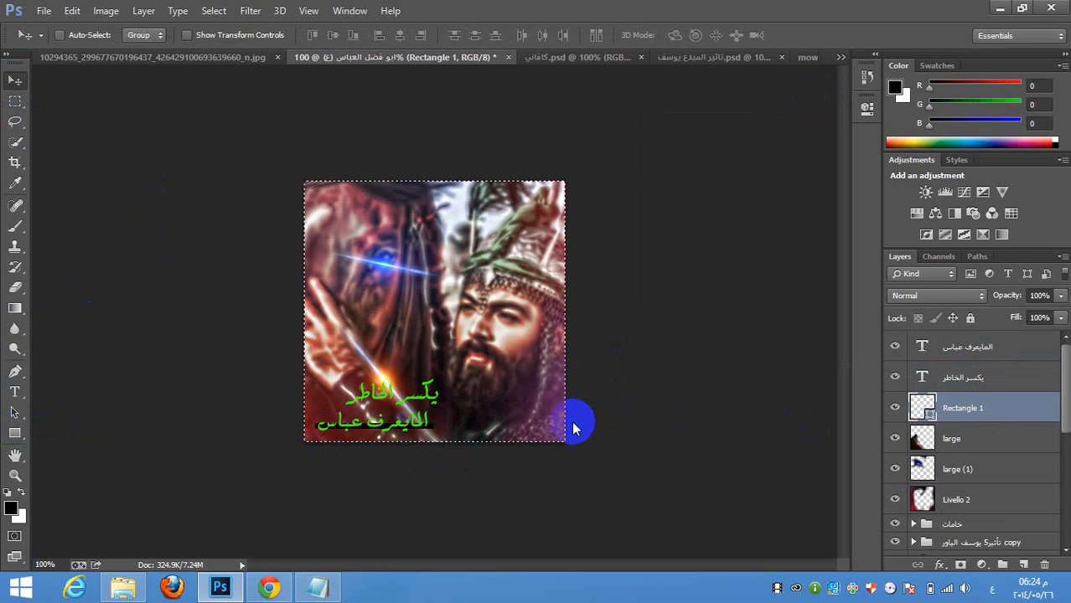
# - Give the "المايعرف عباس" text layer a 3 px black outside Stroke and a red Color Overlay
pyautogui.rightClick(961, 355)
pyautogui.click(671, 103)
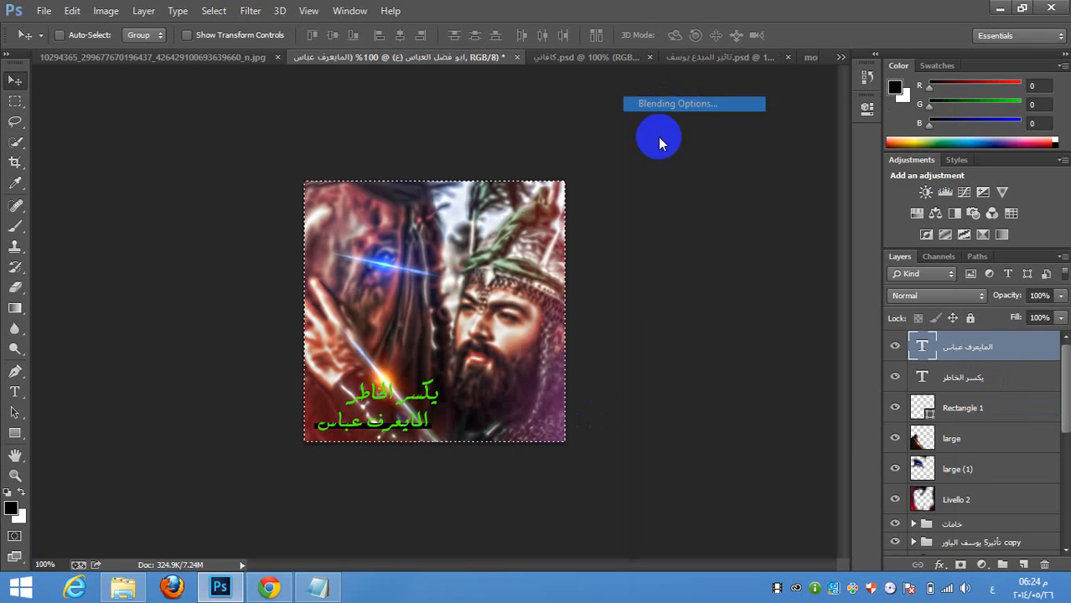
pyautogui.click(645, 190)
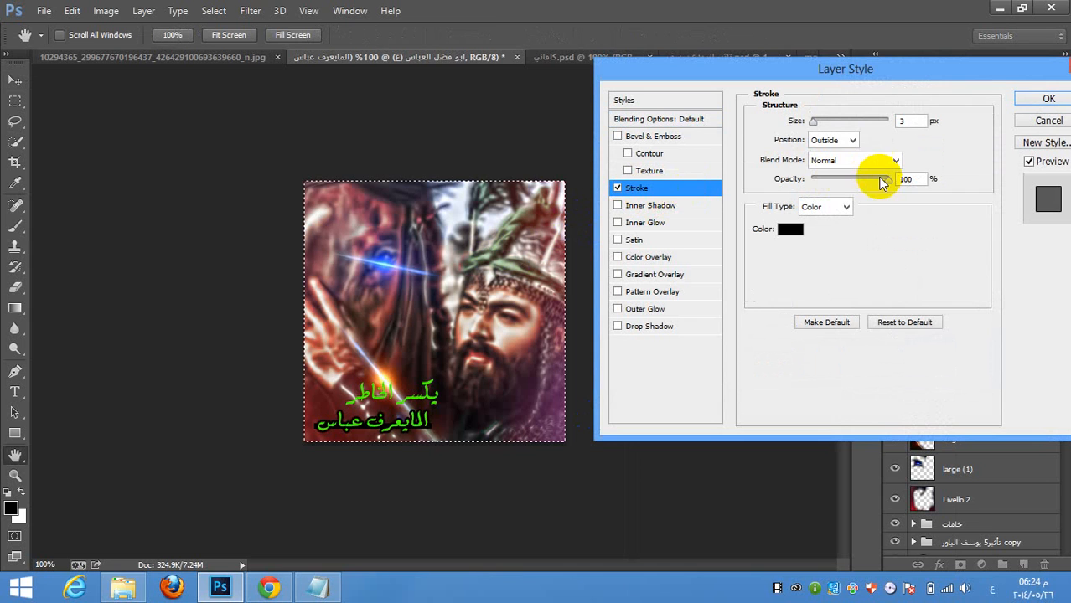
pyautogui.click(660, 260)
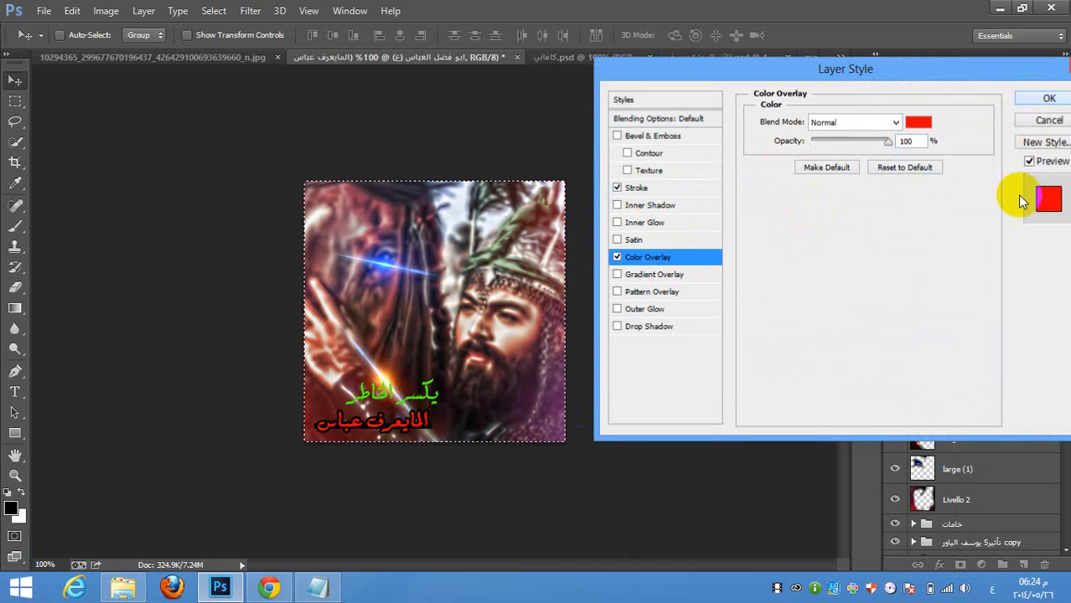
pyautogui.click(1033, 122)
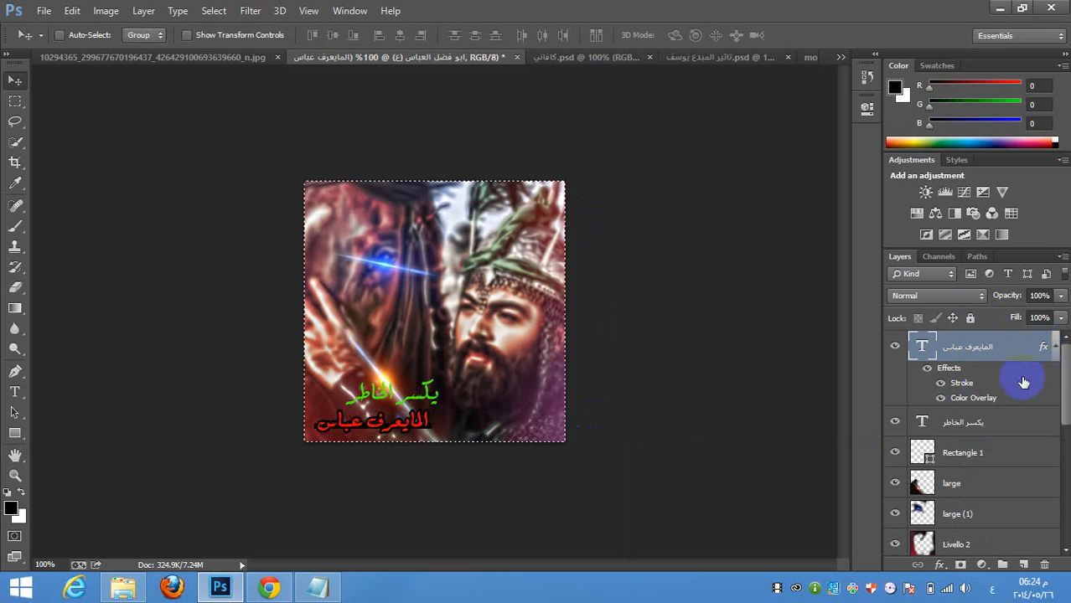
pyautogui.click(1054, 347)
# - Duplicate the black rectangle and move the copy behind the lower part of the first text line
pyautogui.click(993, 410)
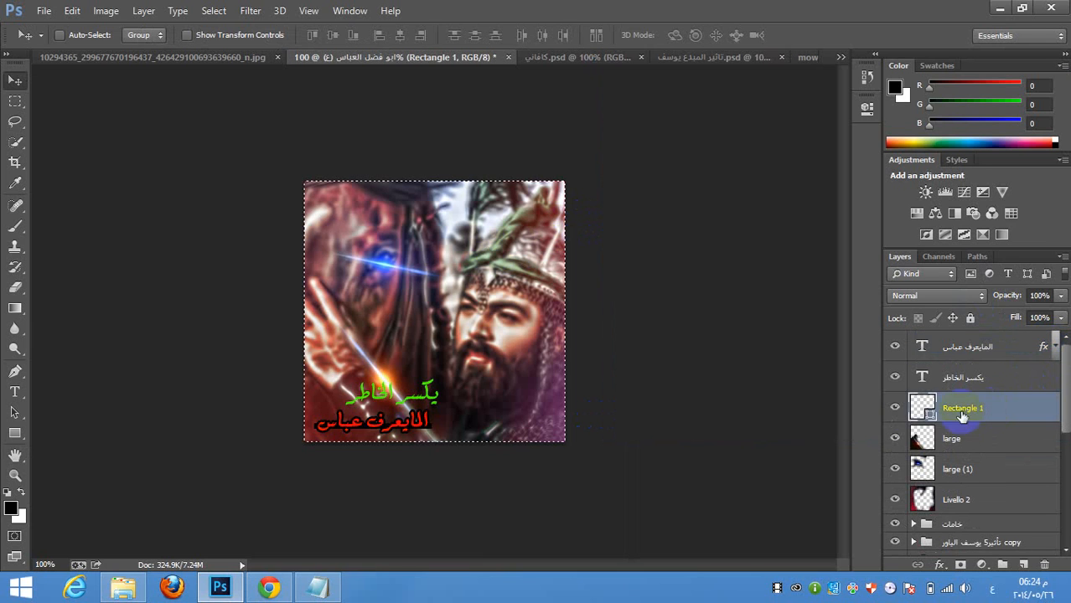
pyautogui.hotkey('ctrl', 'j')
pyautogui.moveTo(551, 387)
pyautogui.mouseDown()
pyautogui.moveTo(557, 367)
pyautogui.moveTo(564, 379)
pyautogui.mouseUp()
# - Give the "يكسر الخاطر" text layer a 3 px black outside Stroke and a green #26b12d Color Overlay
pyautogui.rightClick(972, 377)
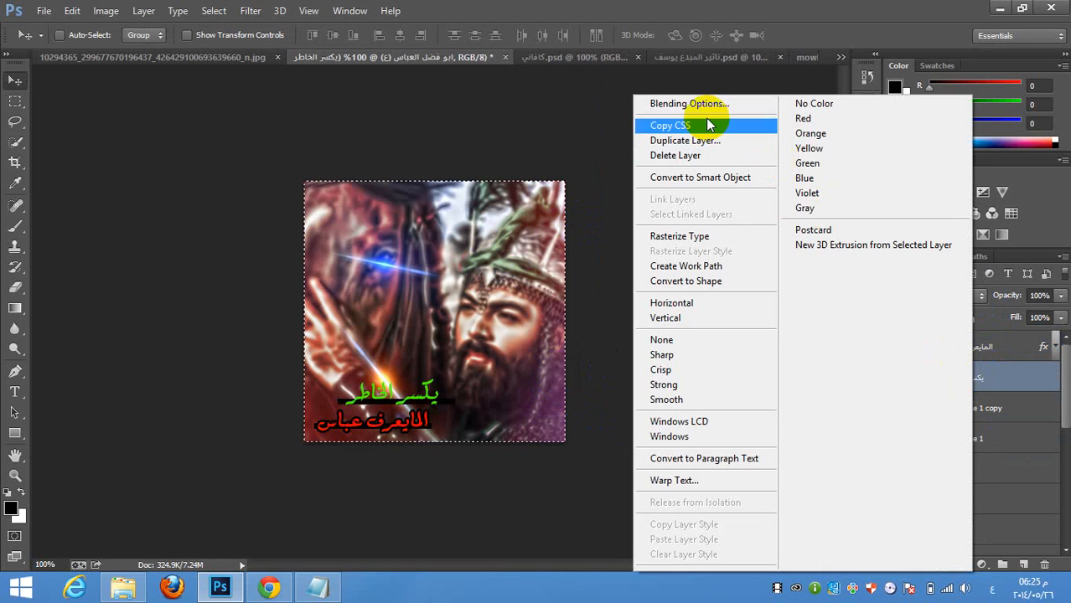
pyautogui.click(606, 303)
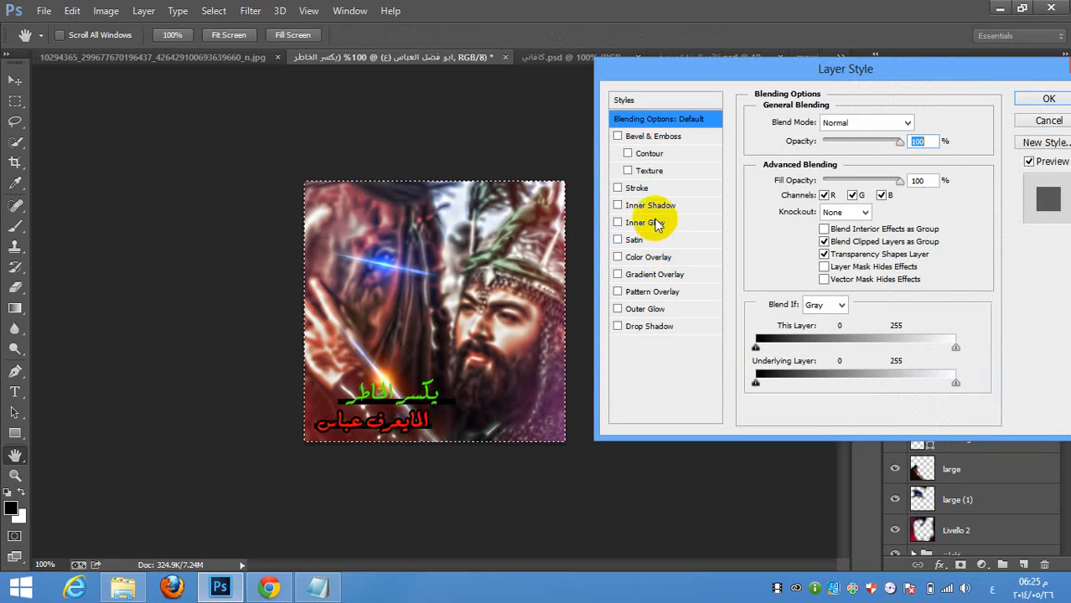
pyautogui.click(652, 188)
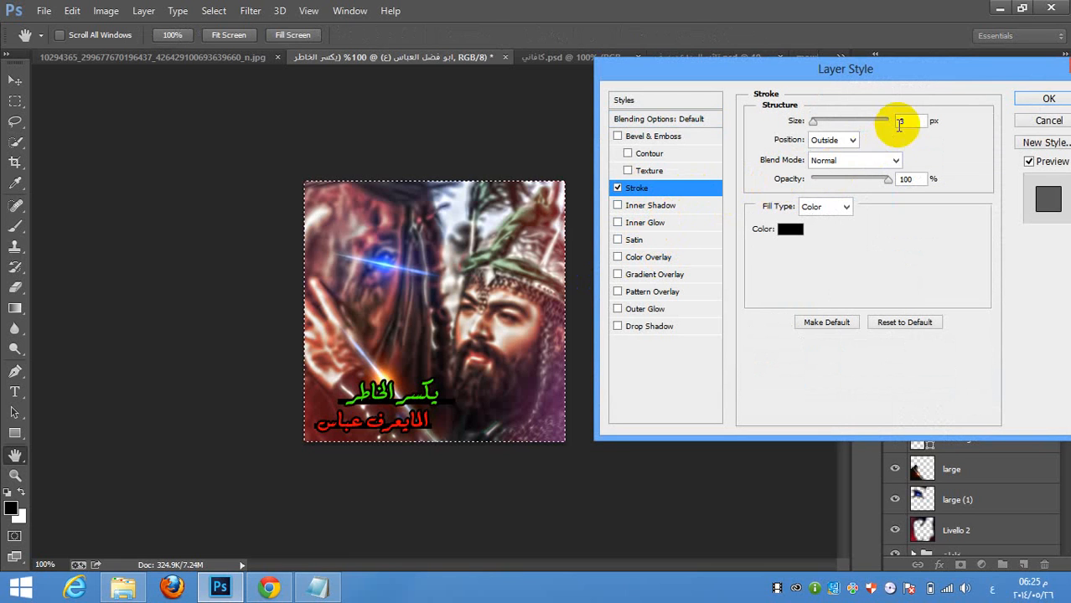
pyautogui.click(650, 258)
pyautogui.click(918, 124)
pyautogui.moveTo(810, 245); pyautogui.dragTo(793, 275)
pyautogui.moveTo(755, 241)
pyautogui.mouseDown()
pyautogui.moveTo(733, 199)
pyautogui.moveTo(738, 229)
pyautogui.mouseUp()
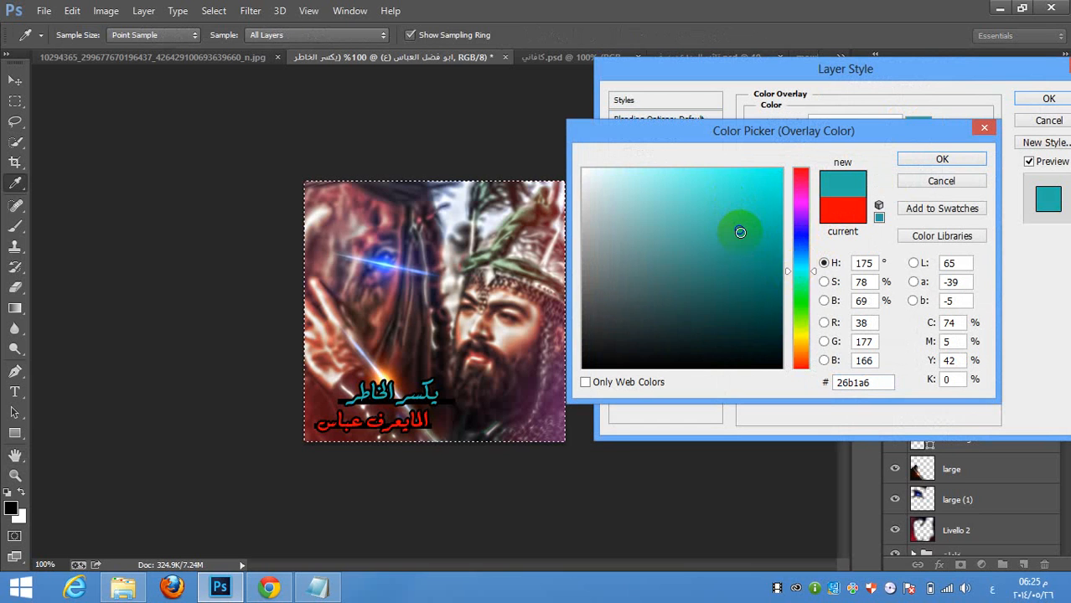
pyautogui.moveTo(800, 273); pyautogui.dragTo(801, 298)
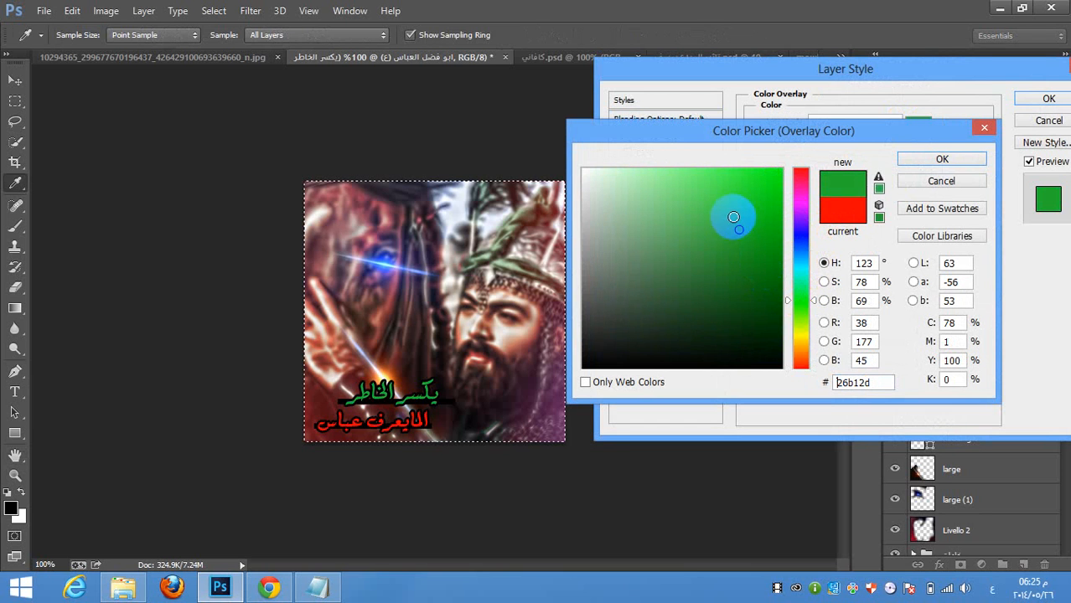
pyautogui.click(942, 159)
pyautogui.click(1035, 102)
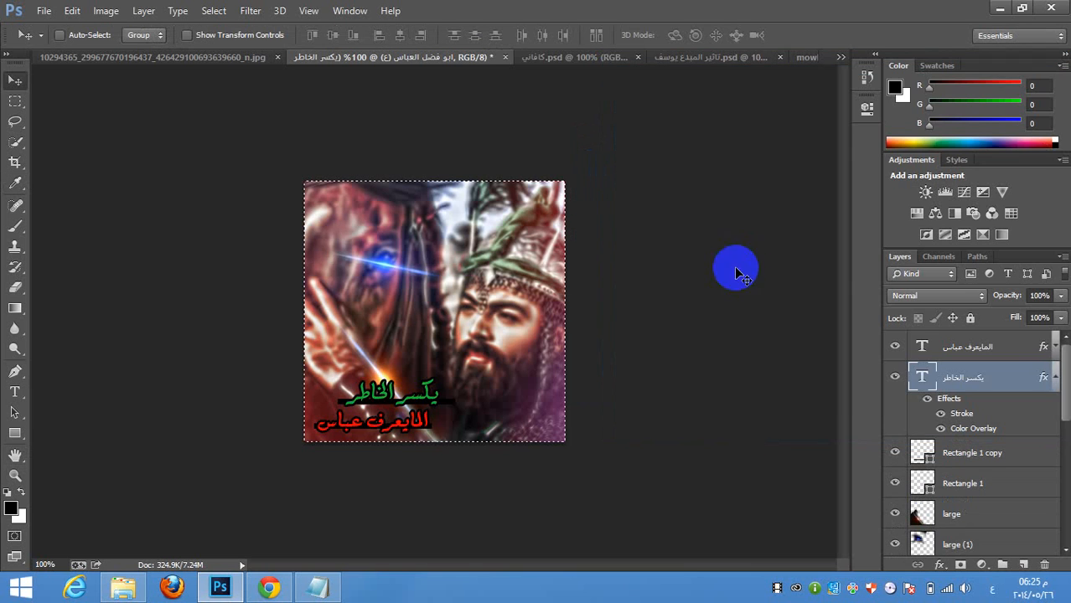
# - Group the two text layers with both black rectangles and scale the group to about 85% width and 86% height
pyautogui.keyDown('shift'); pyautogui.click(980, 357); pyautogui.keyUp('shift')
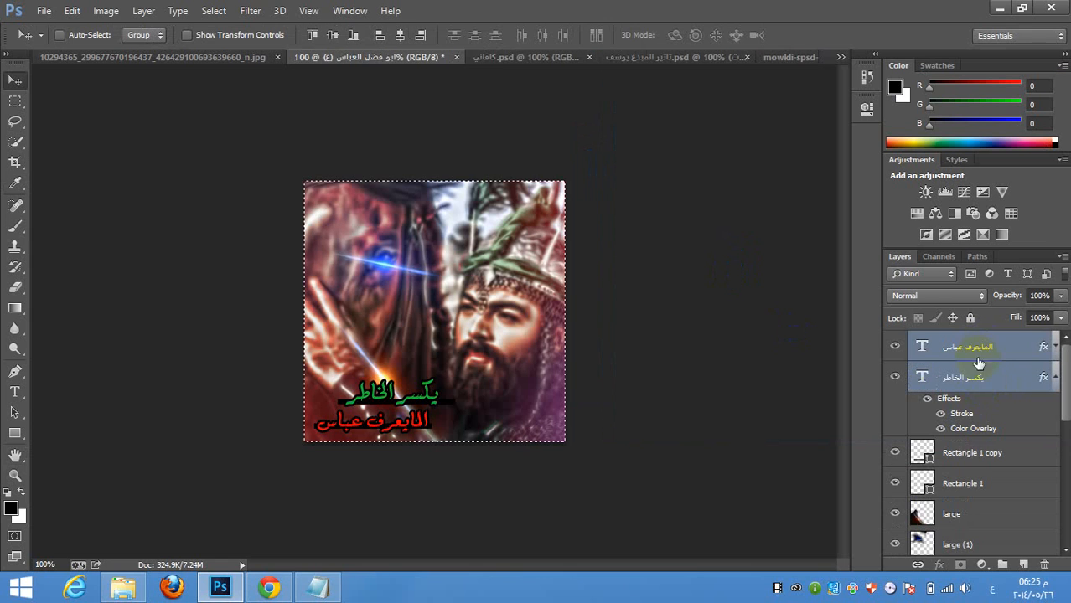
pyautogui.keyDown('shift'); pyautogui.click(968, 456); pyautogui.keyUp('shift')
pyautogui.keyDown('shift'); pyautogui.click(967, 490); pyautogui.keyUp('shift')
pyautogui.hotkey('ctrl', 'g')
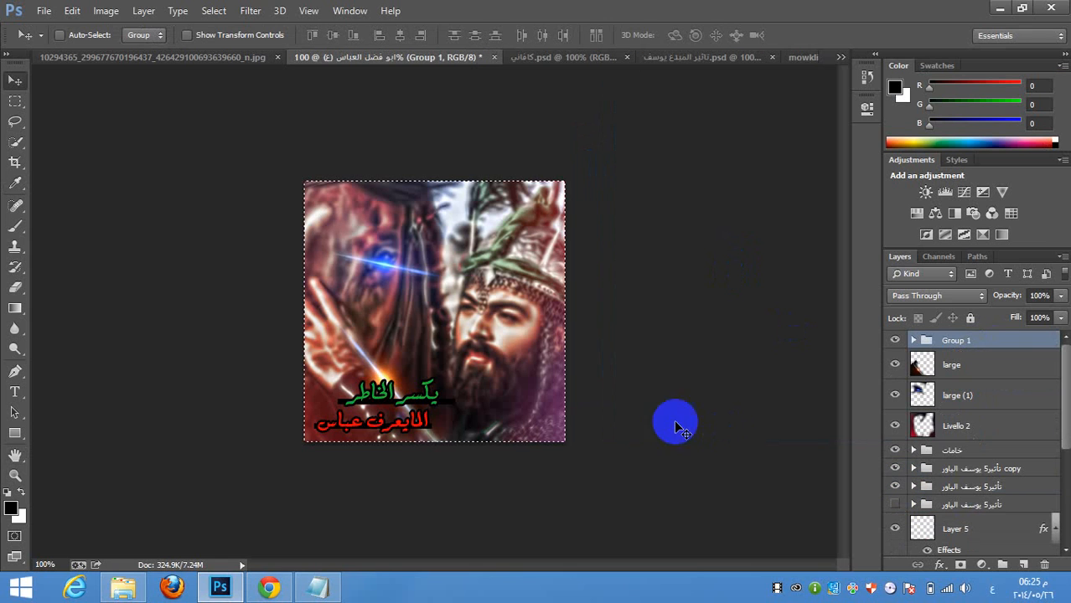
pyautogui.hotkey('ctrl', 't')
pyautogui.moveTo(454, 384); pyautogui.dragTo(433, 388)
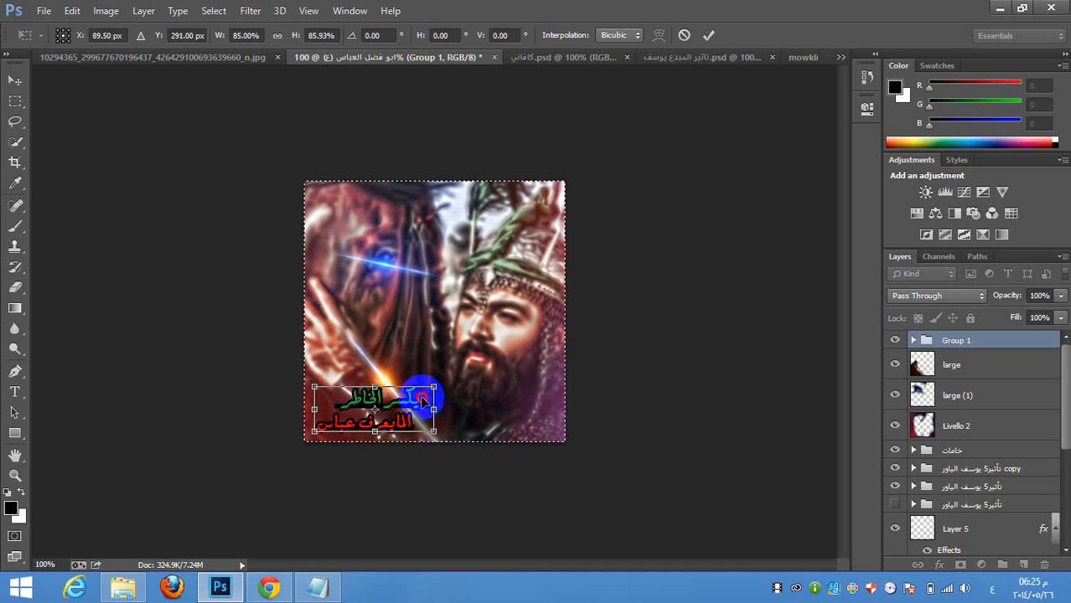
pyautogui.press('Return')
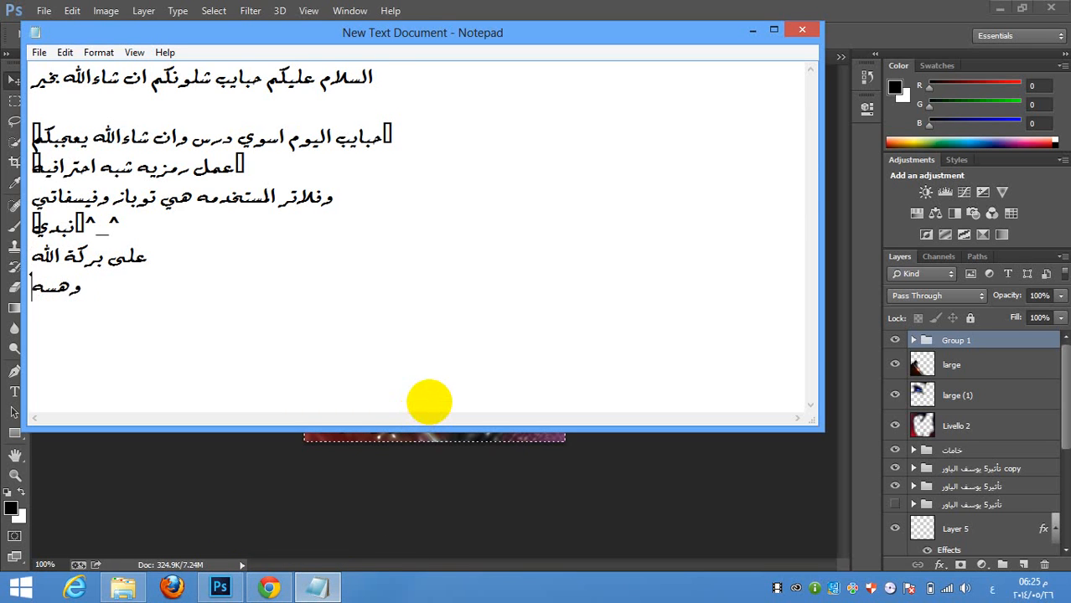
# - In Notepad, complete the closing message "وهسه حبايب انتهى الدرس وان شاءالله عجبكم انتظروني ان شاءالله", ending with ^_^, and return to Photoshop
pyautogui.write('يب')
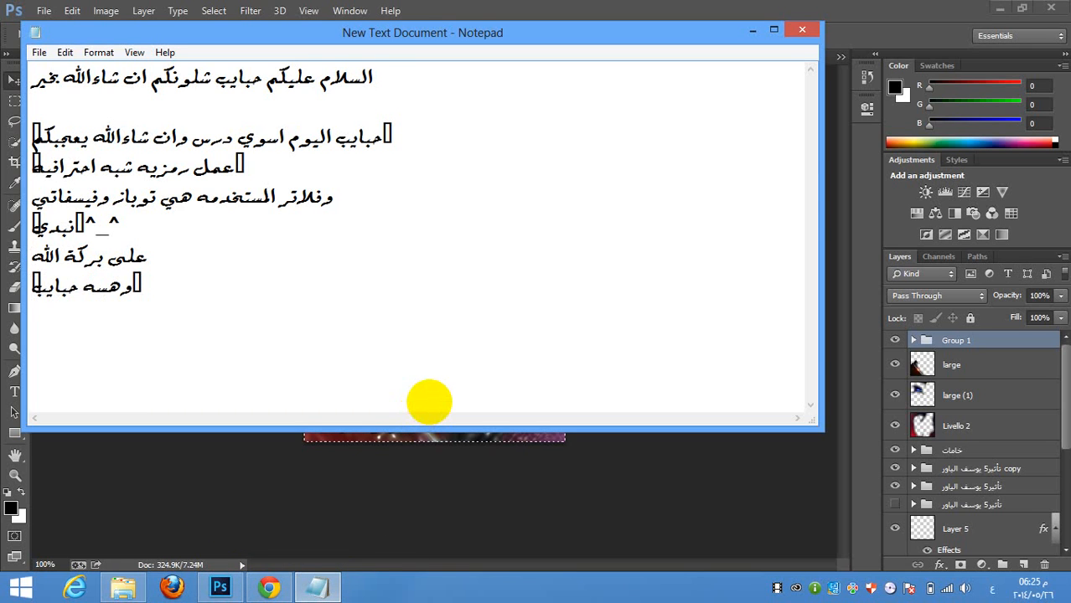
pyautogui.write(' انت')
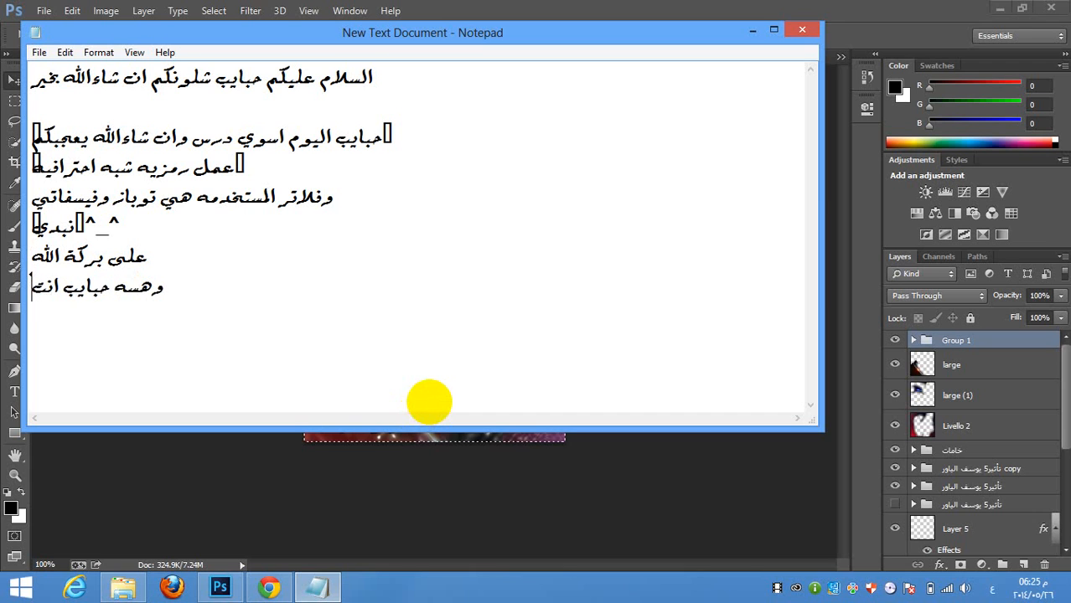
pyautogui.write('هى الدرس')
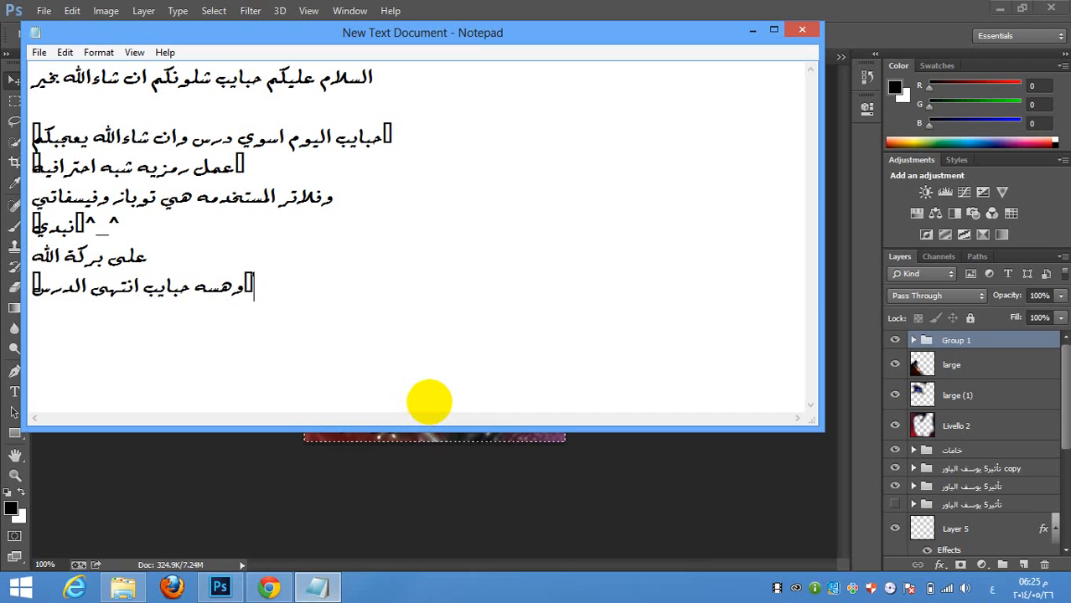
pyautogui.write(' وان شاءع')
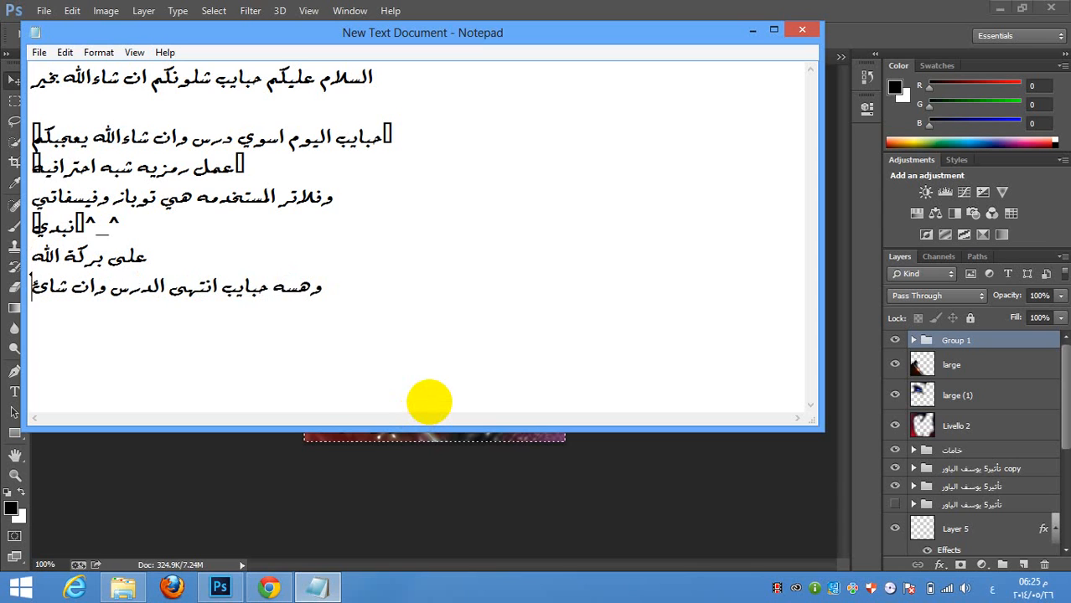
pyautogui.press('BackSpace')
pyautogui.write('ءال')
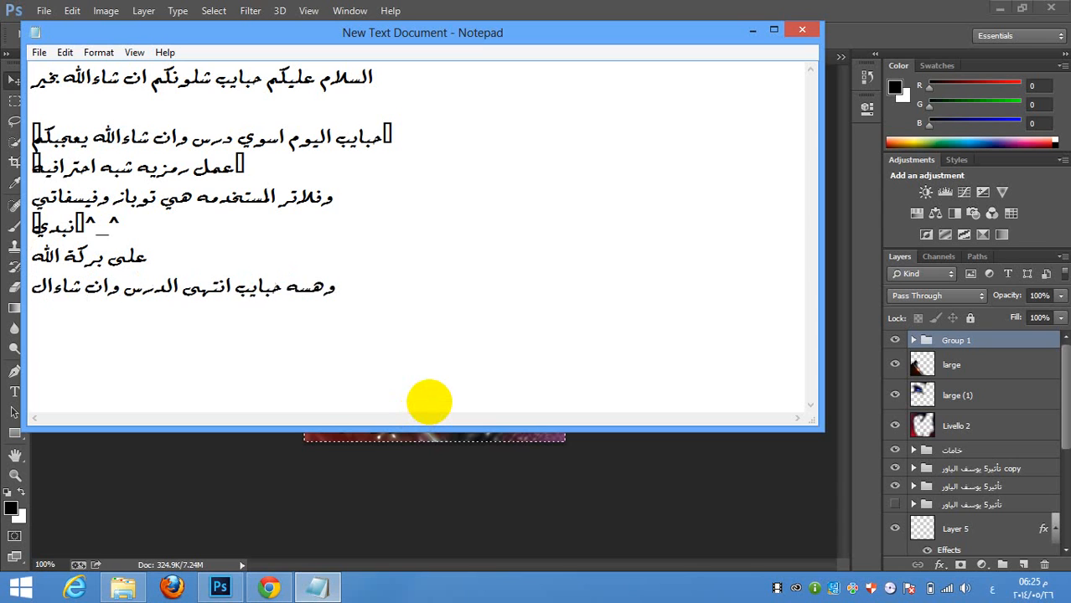
pyautogui.write('له عجبكم انتظروني ان شائ')
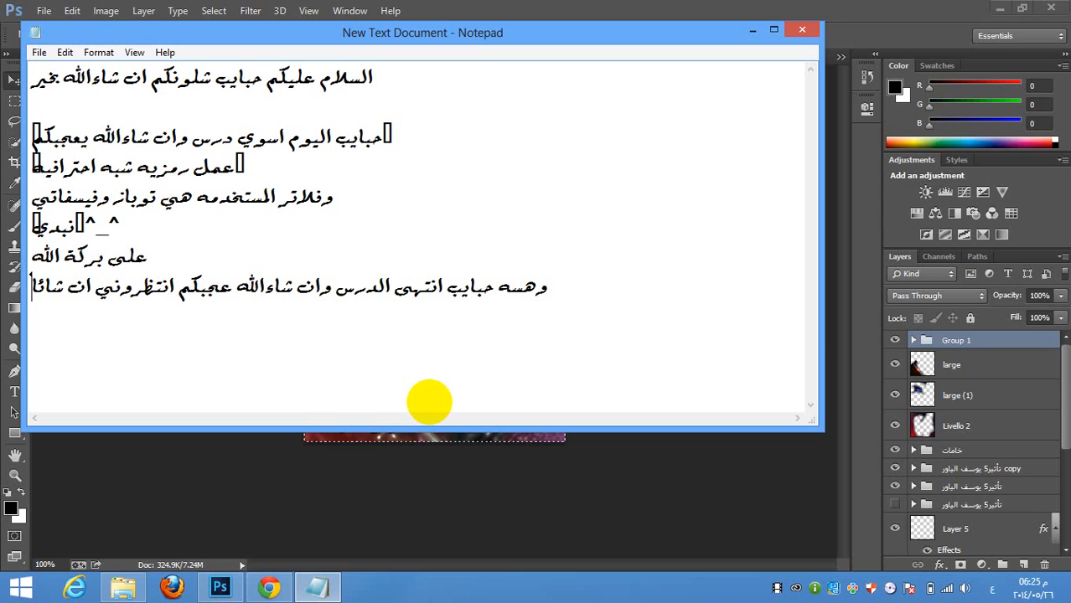
pyautogui.press('BackSpace')
pyautogui.write('الله ب')
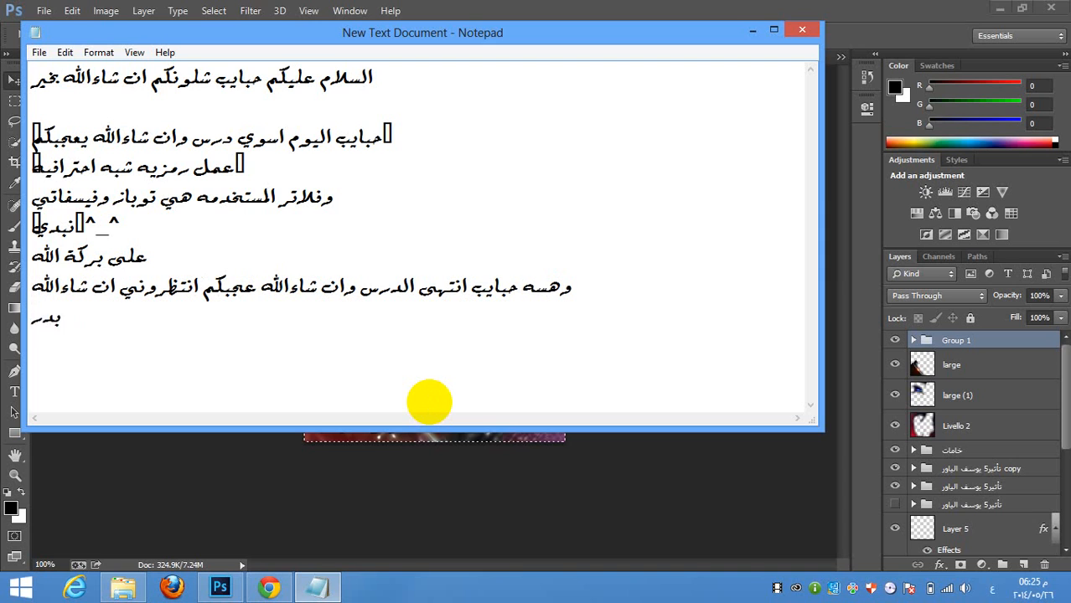
pyautogui.write('ديد ^_^')
pyautogui.click(755, 31)
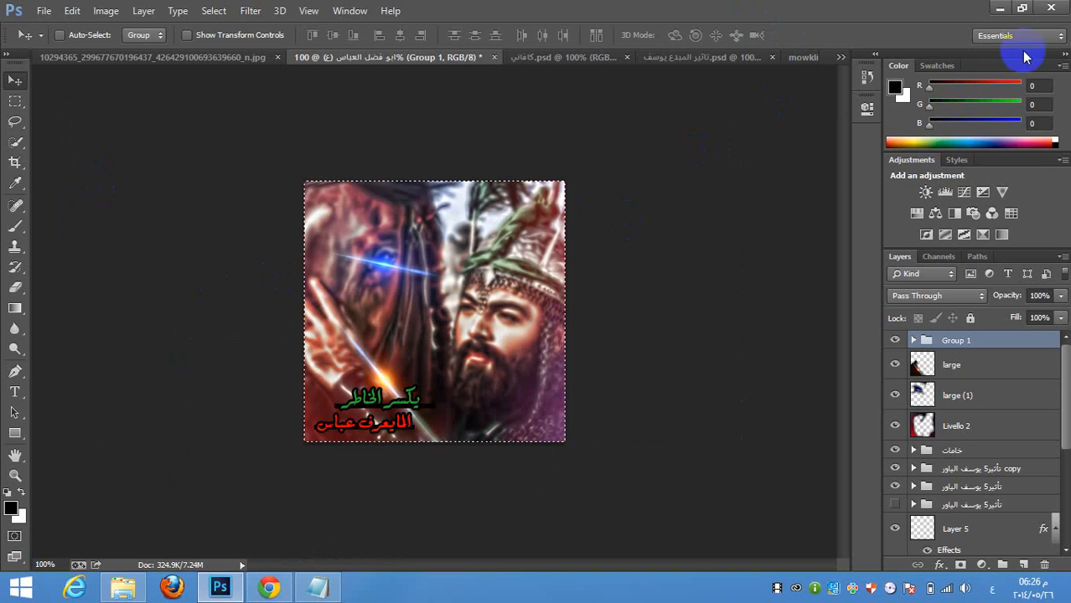